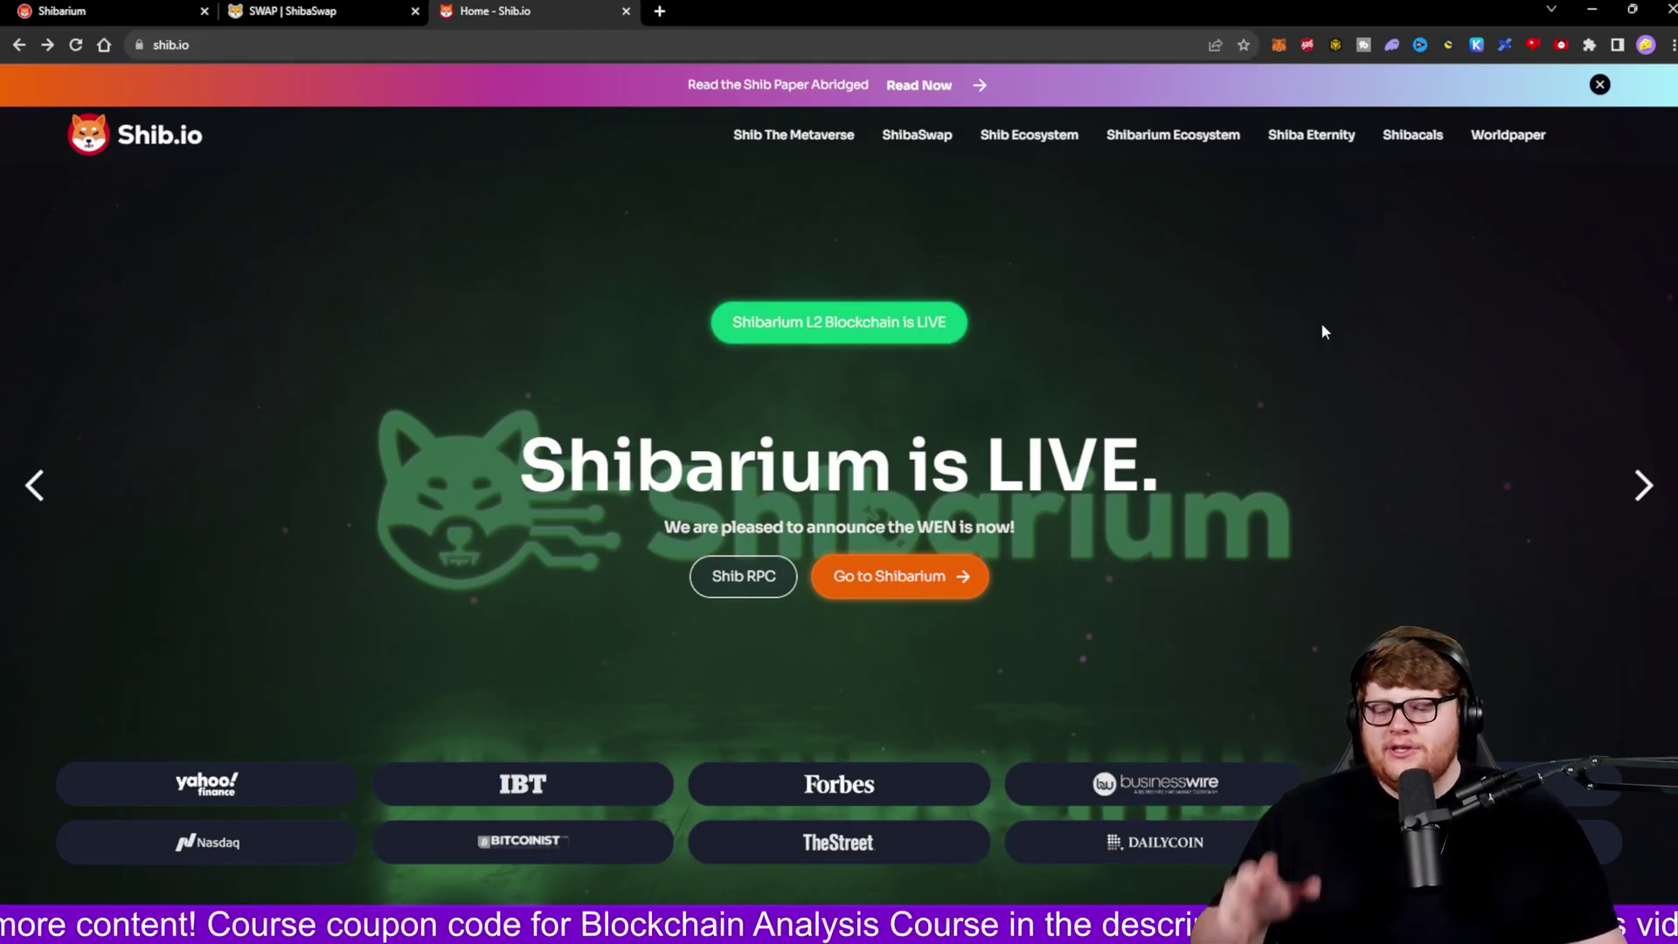
- Follow Shib.io's 'Go to Shibarium' link to reach the Shibarium site's wallet prompt
drag(1035, 568, 1018, 559)
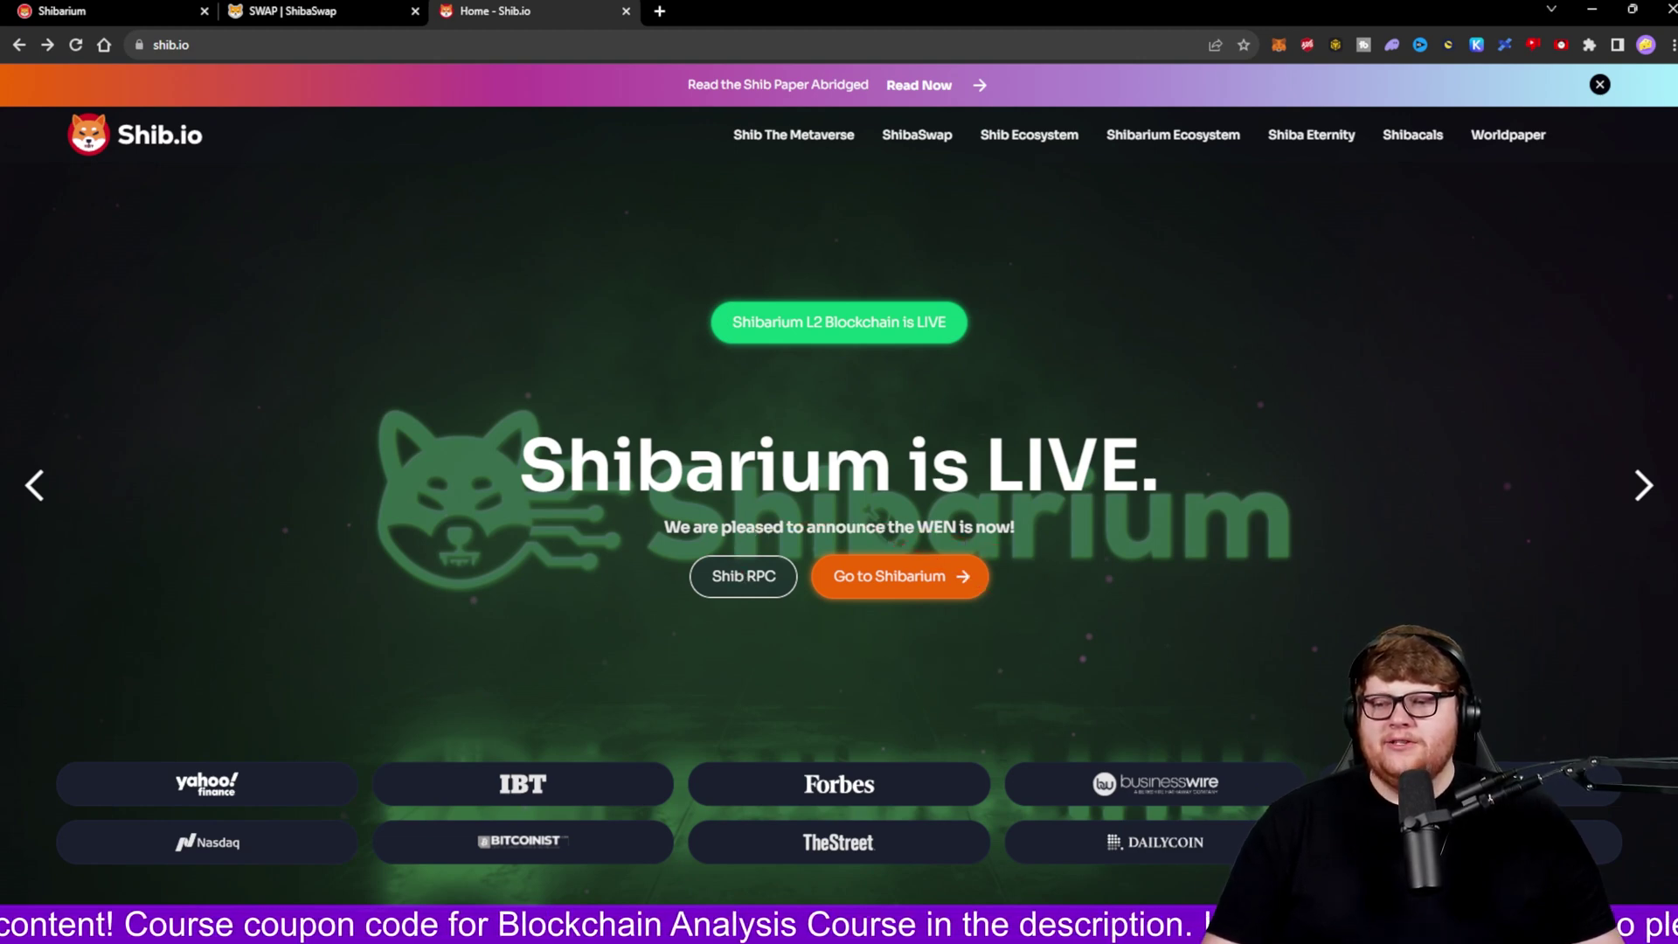
click(862, 570)
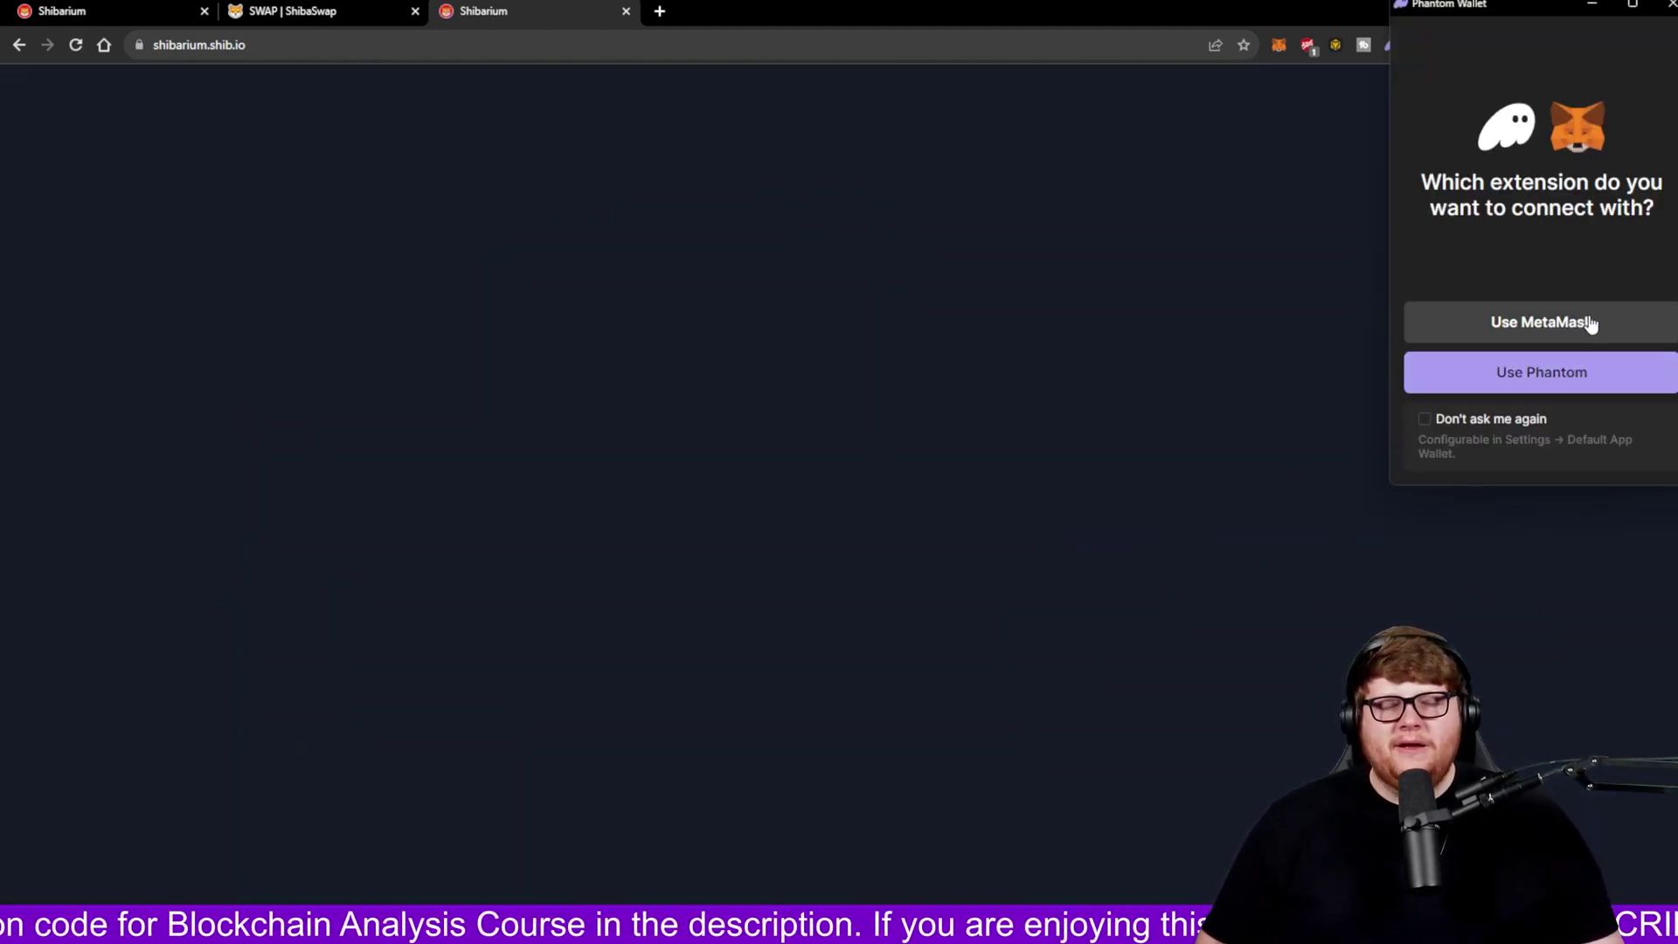
- Connect MetaMask instead of Phantom to the Shibarium staking site on Ethereum Mainnet
click(1589, 323)
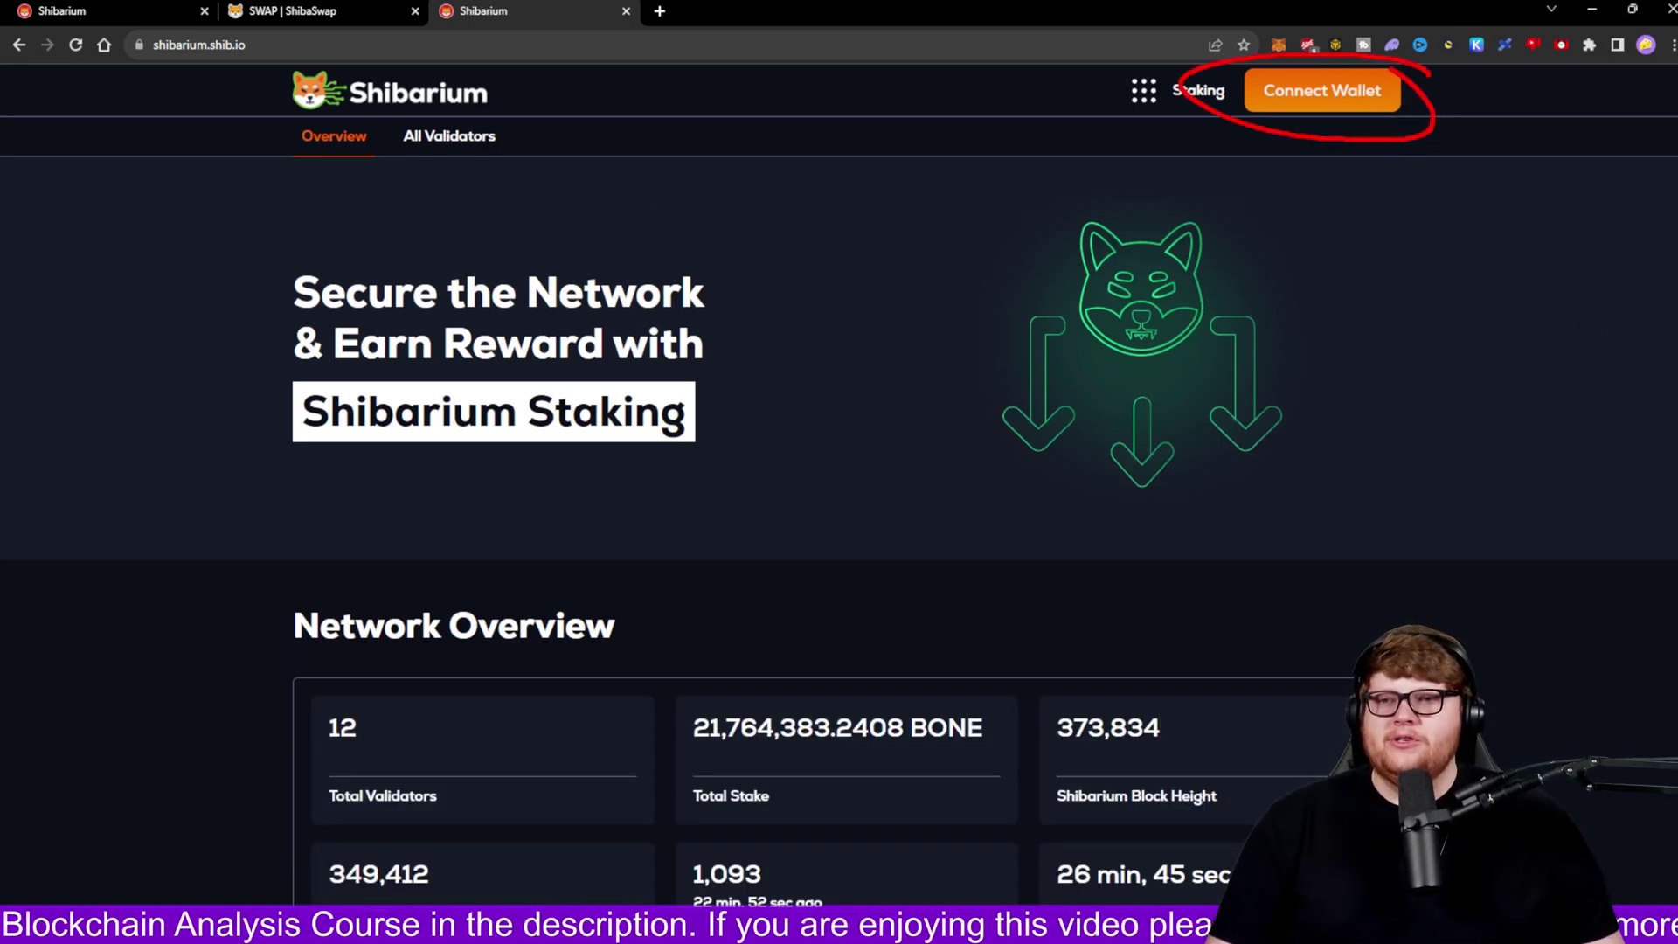
click(1344, 105)
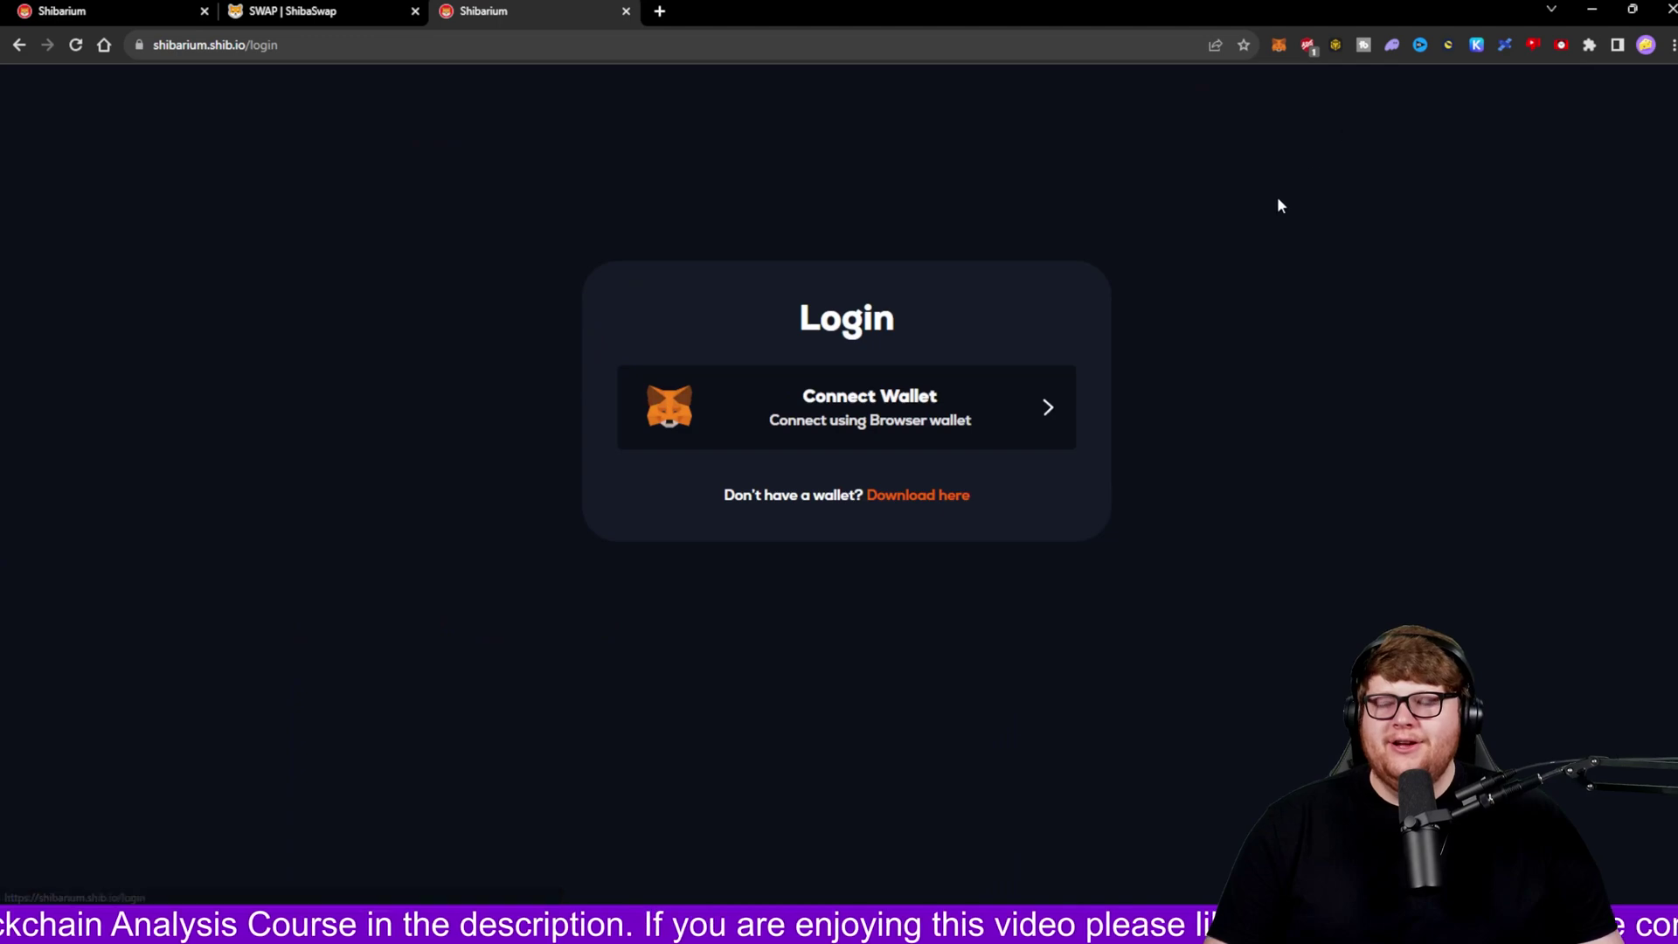
click(968, 405)
click(718, 505)
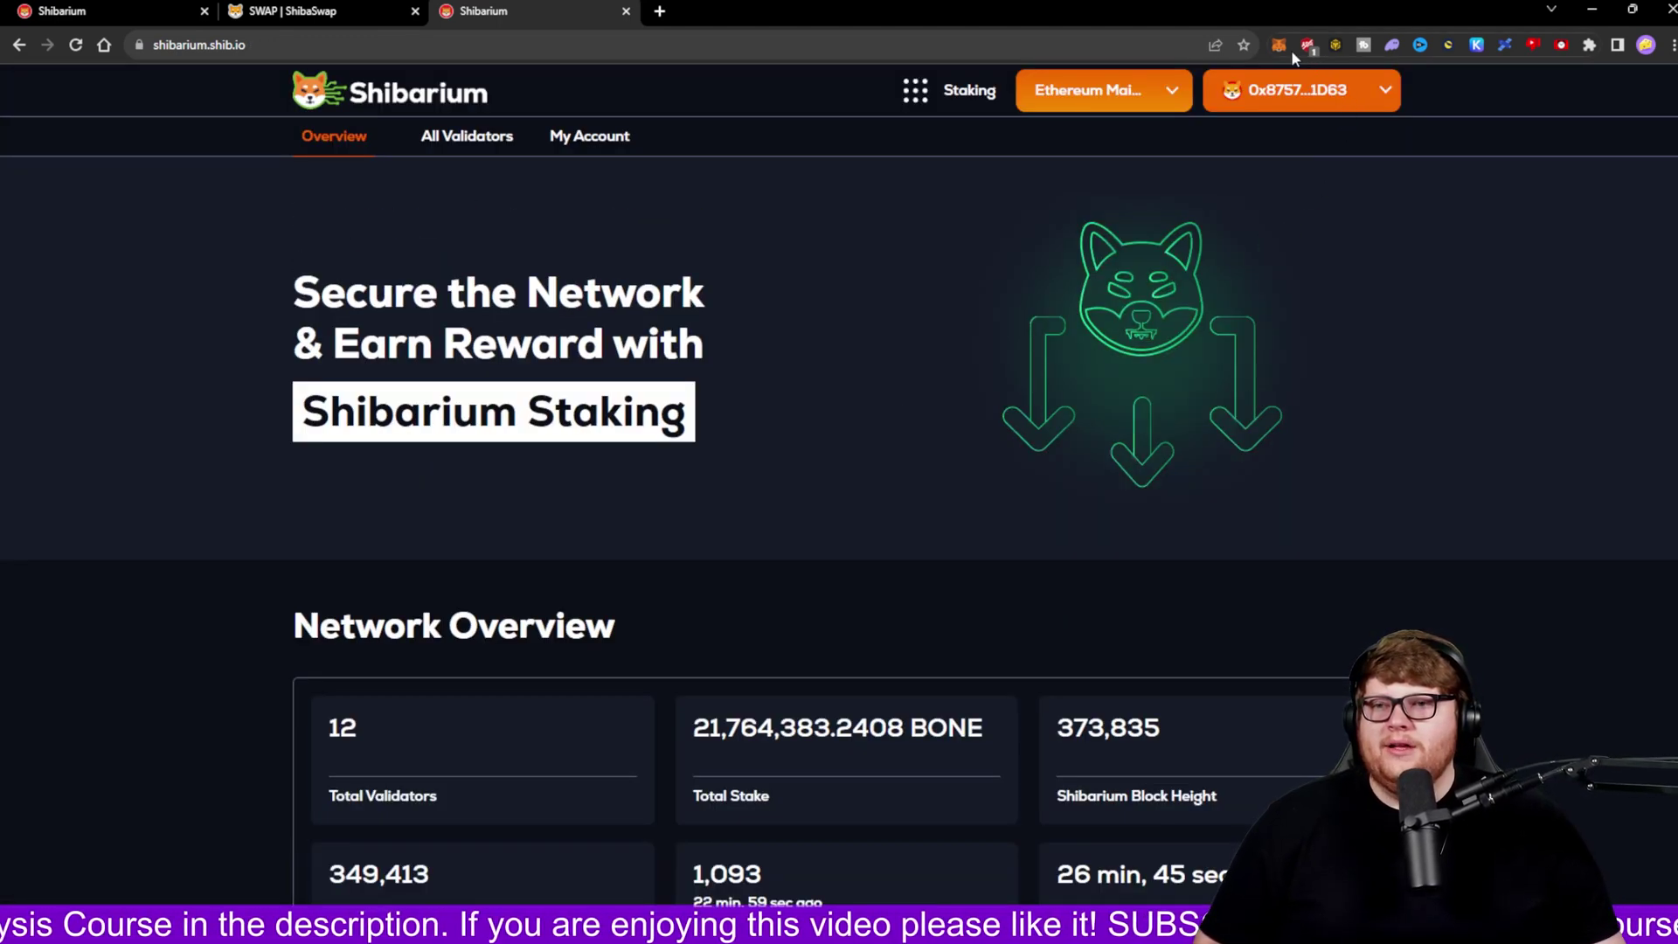
click(1150, 103)
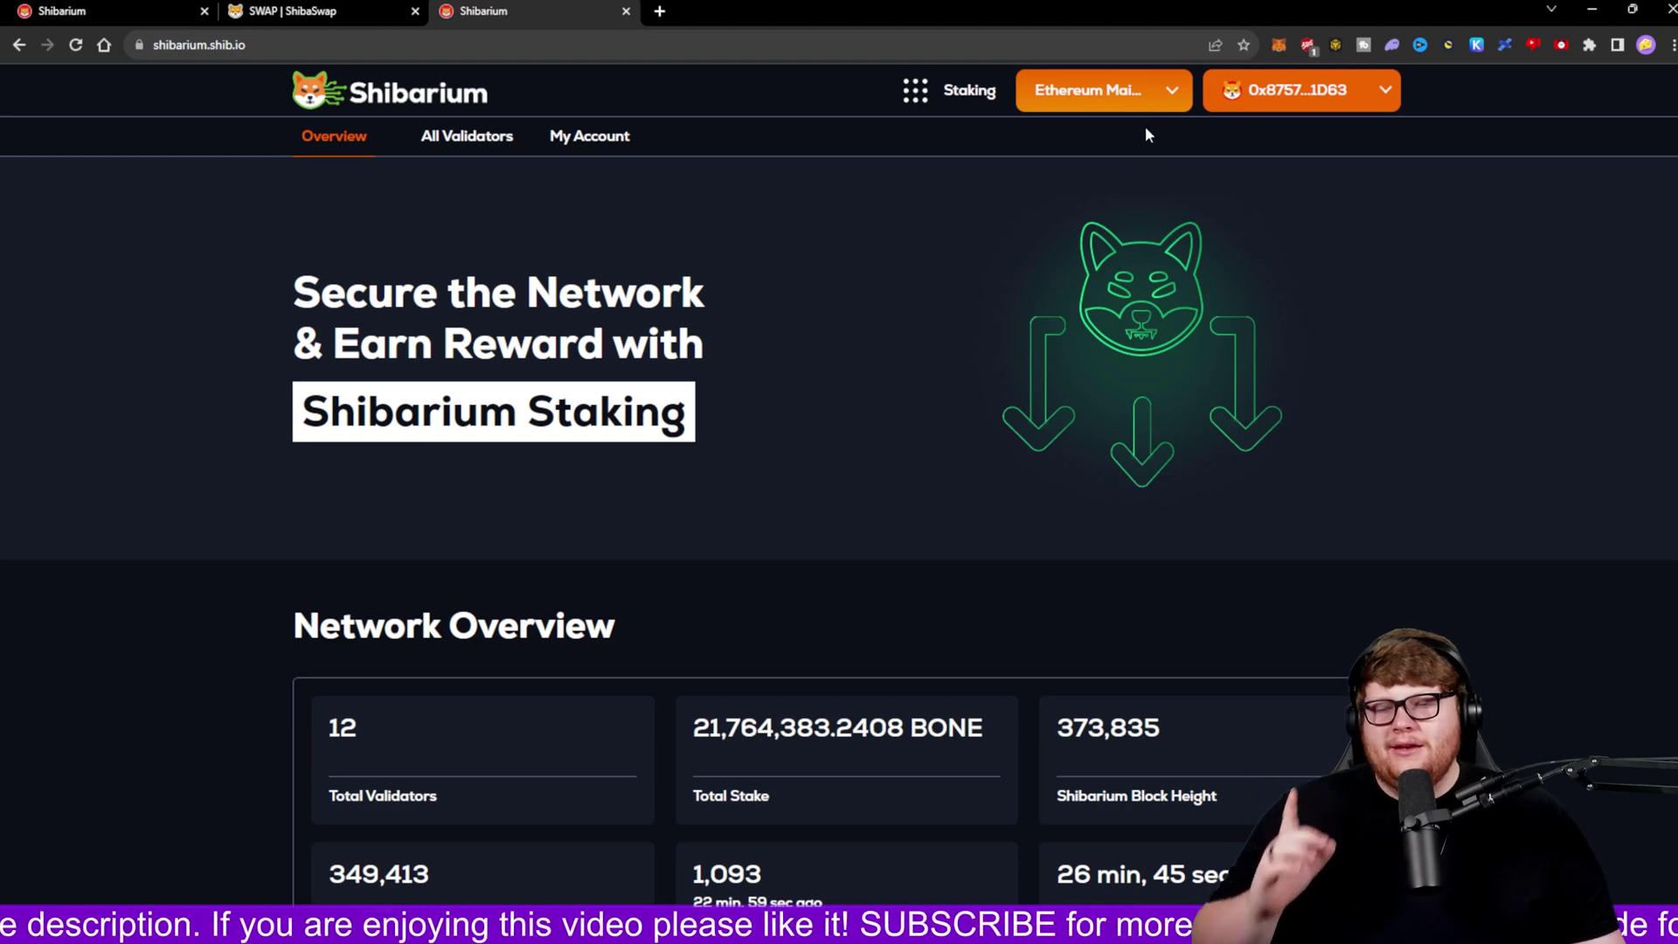
- Go to the Shibarium Bridge and list the tokens available for deposit
click(983, 98)
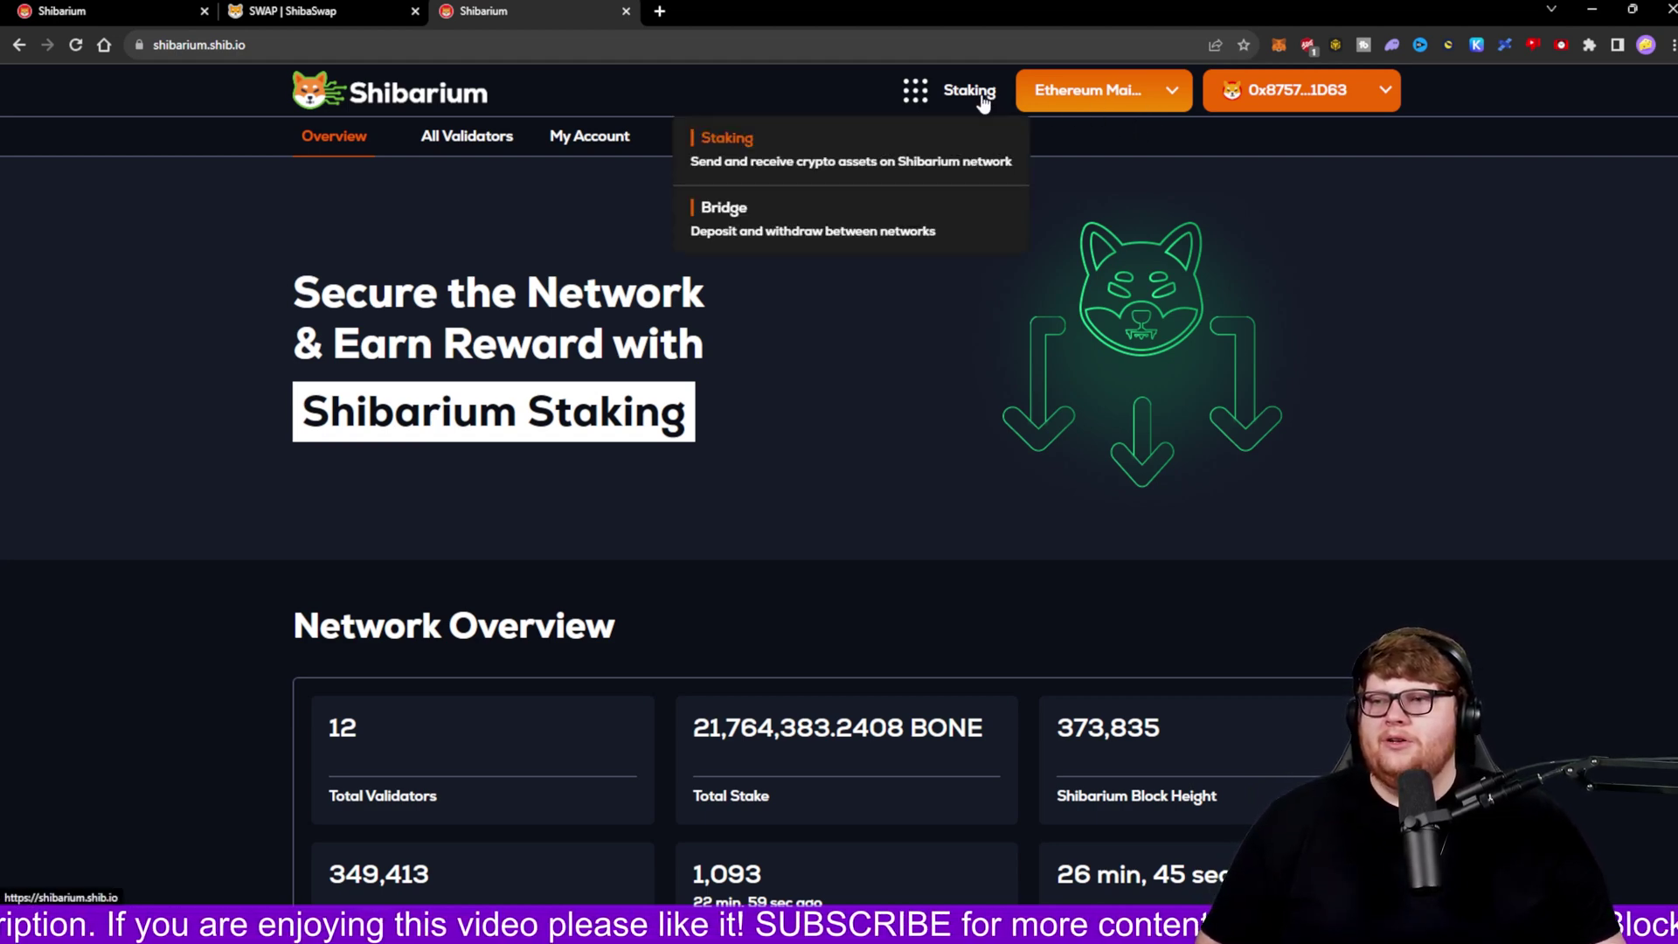
click(846, 211)
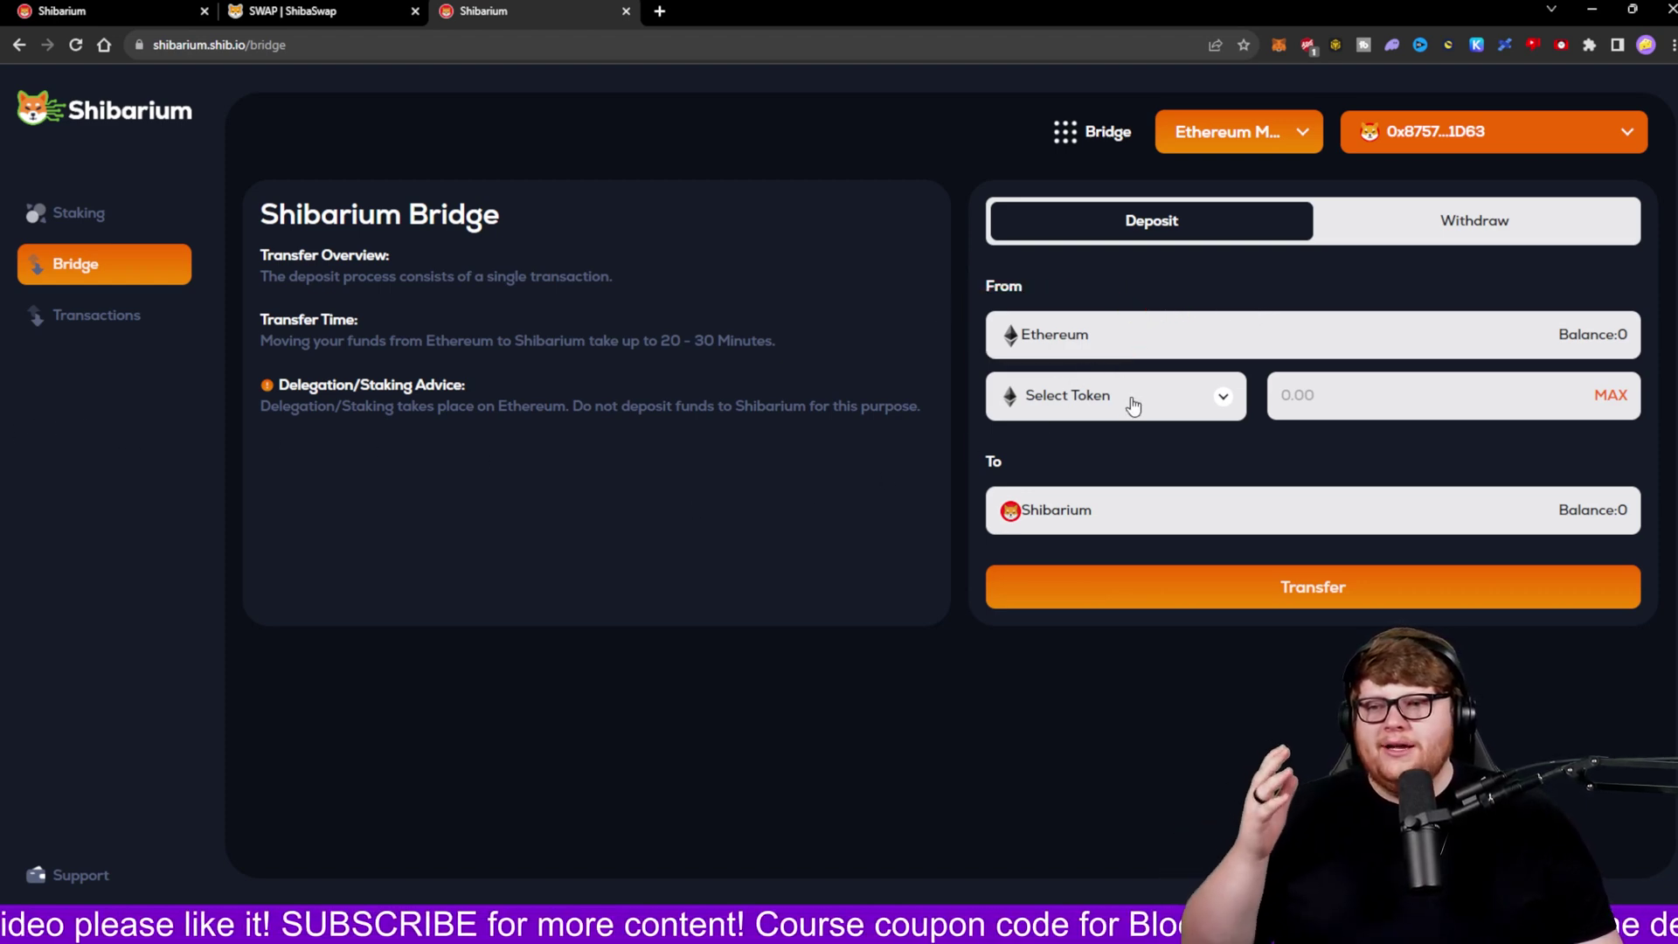
click(1228, 394)
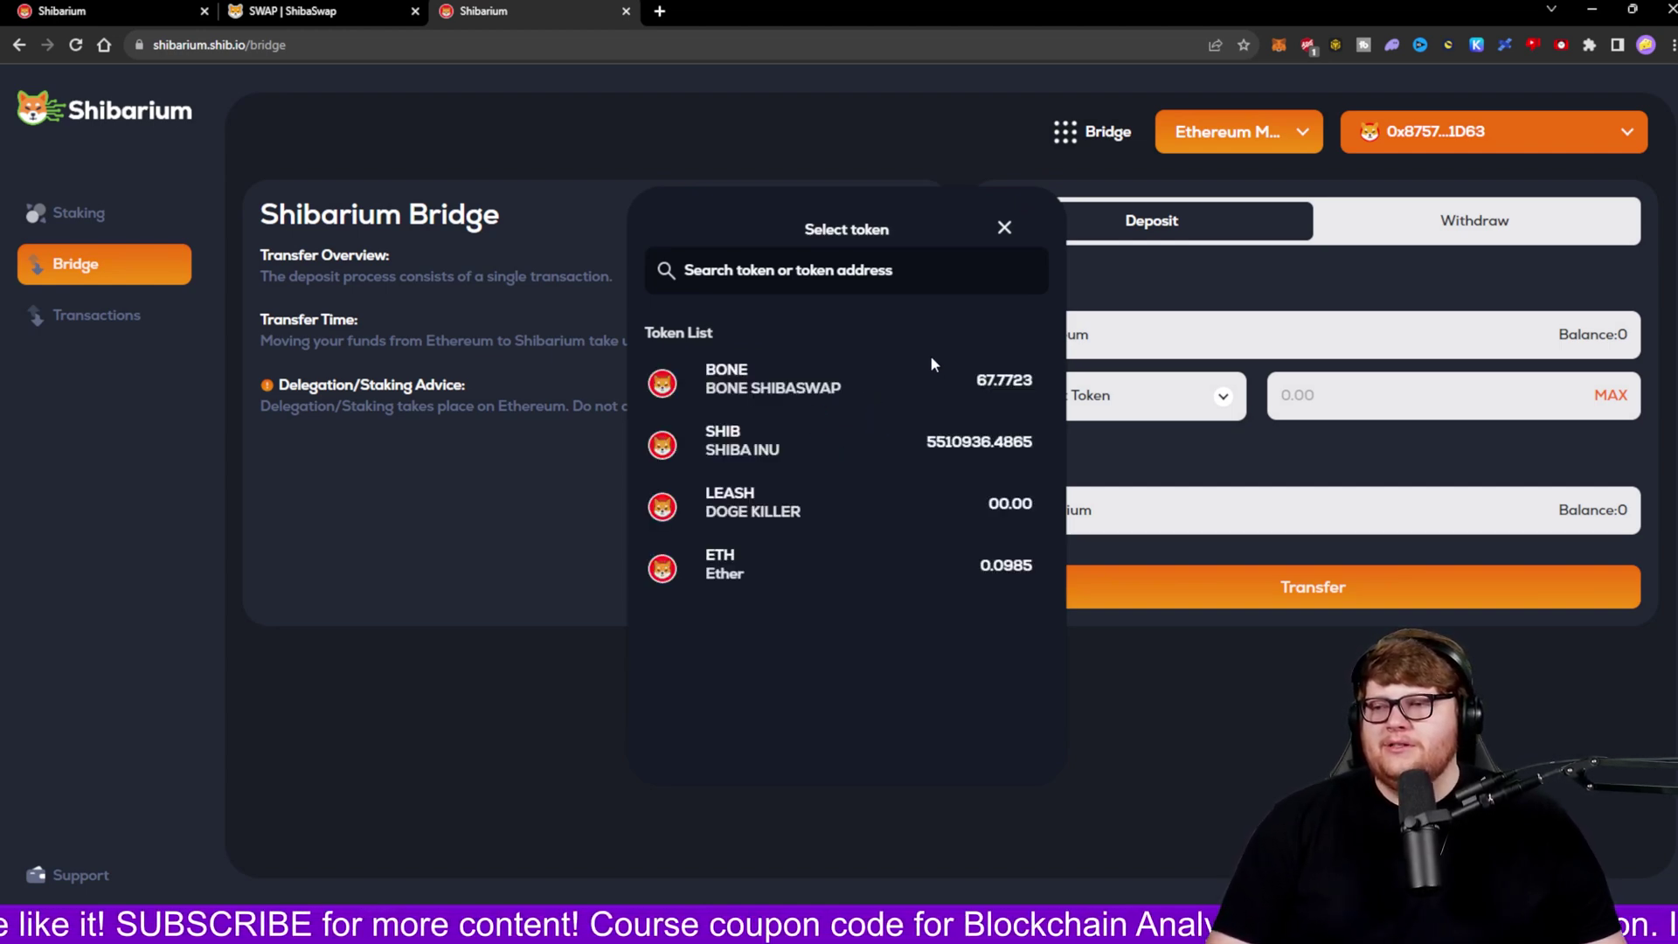
- Underline the BONE, SHIB, LEASH and ETH entries in the token list
drag(691, 381, 762, 374)
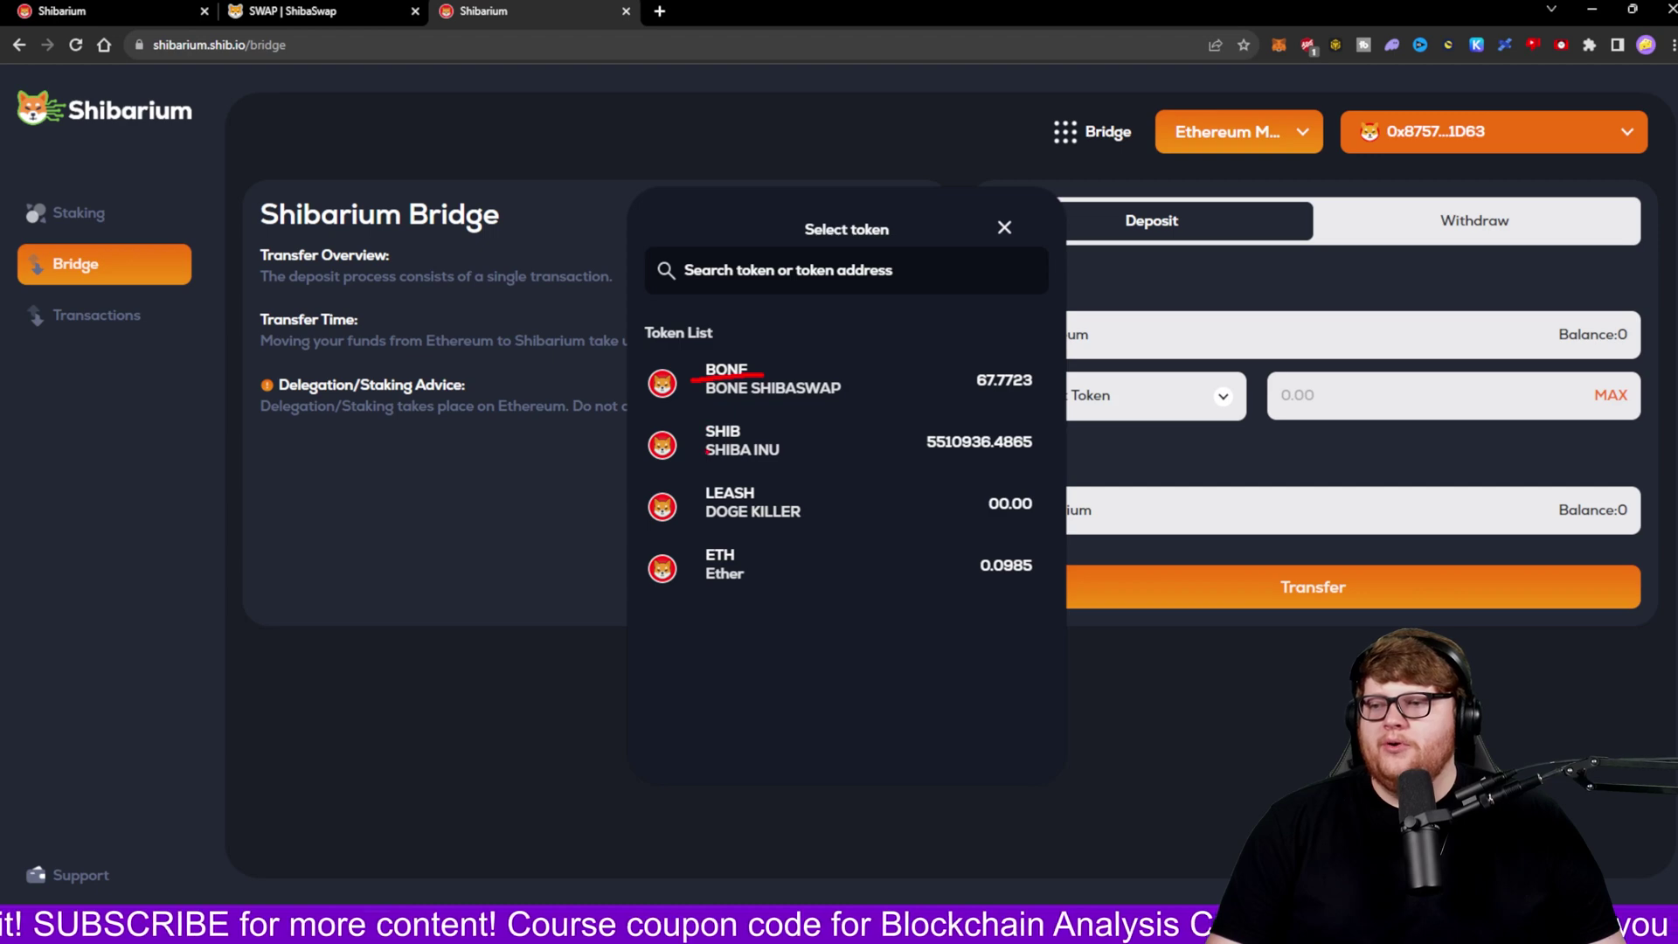
drag(706, 448, 757, 446)
drag(707, 505, 782, 505)
drag(684, 573, 787, 569)
key(Escape)
right_click(1318, 363)
key(Escape)
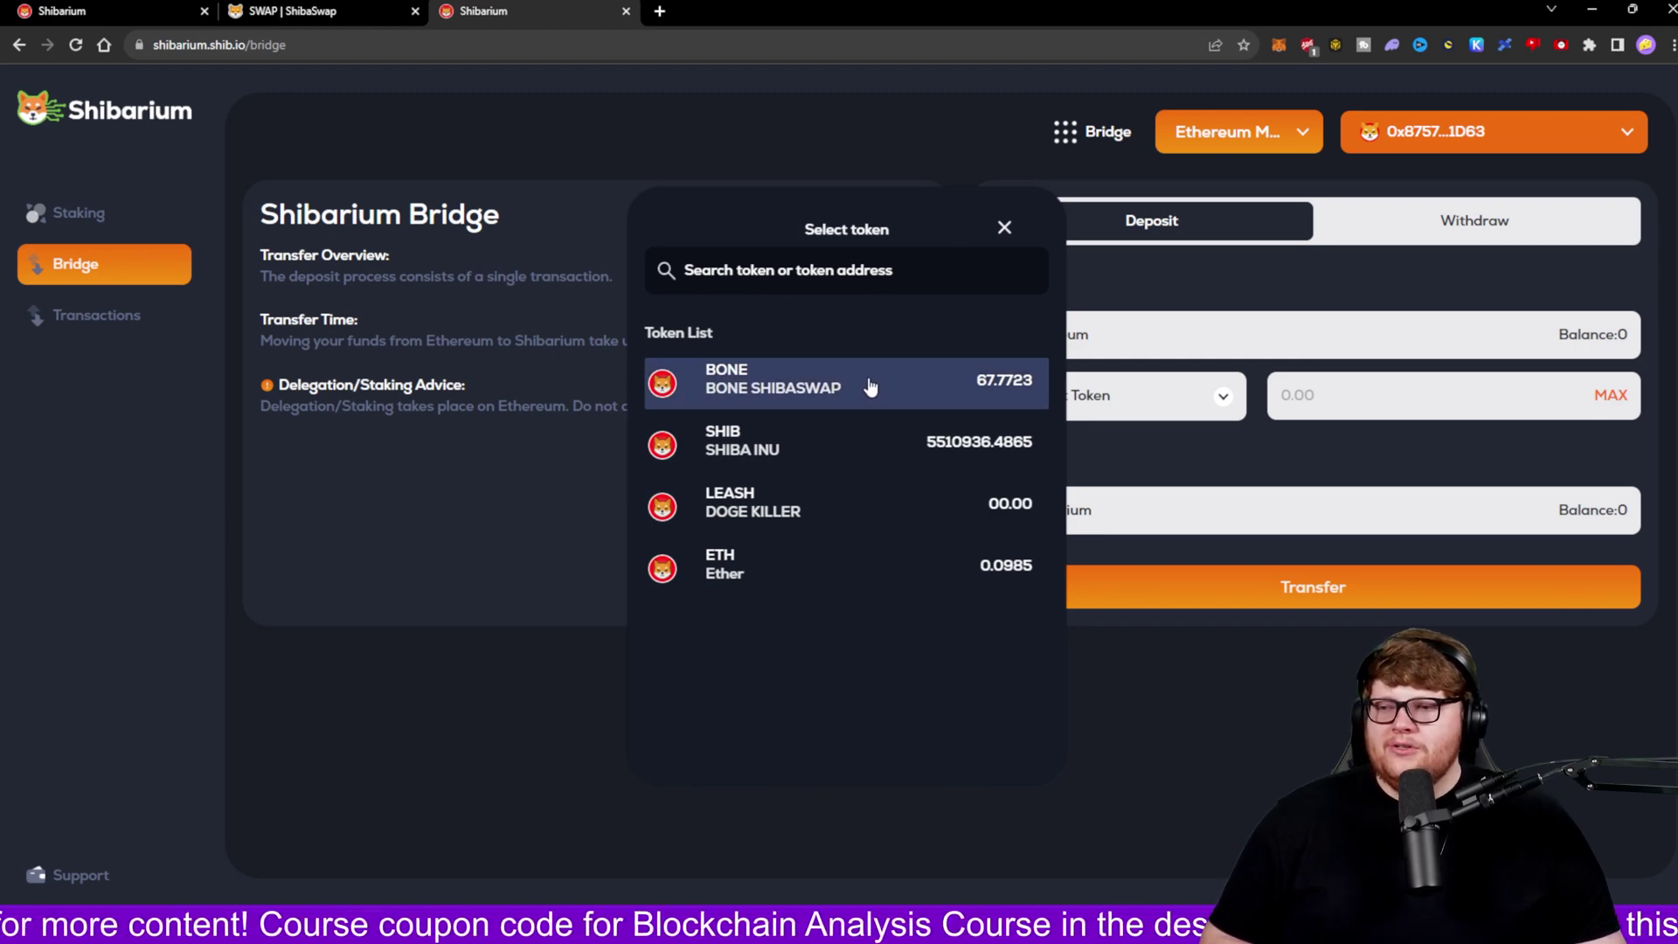
- Choose BONE, fill in the maximum 67.7723, and start the transfer to Shibarium
click(870, 385)
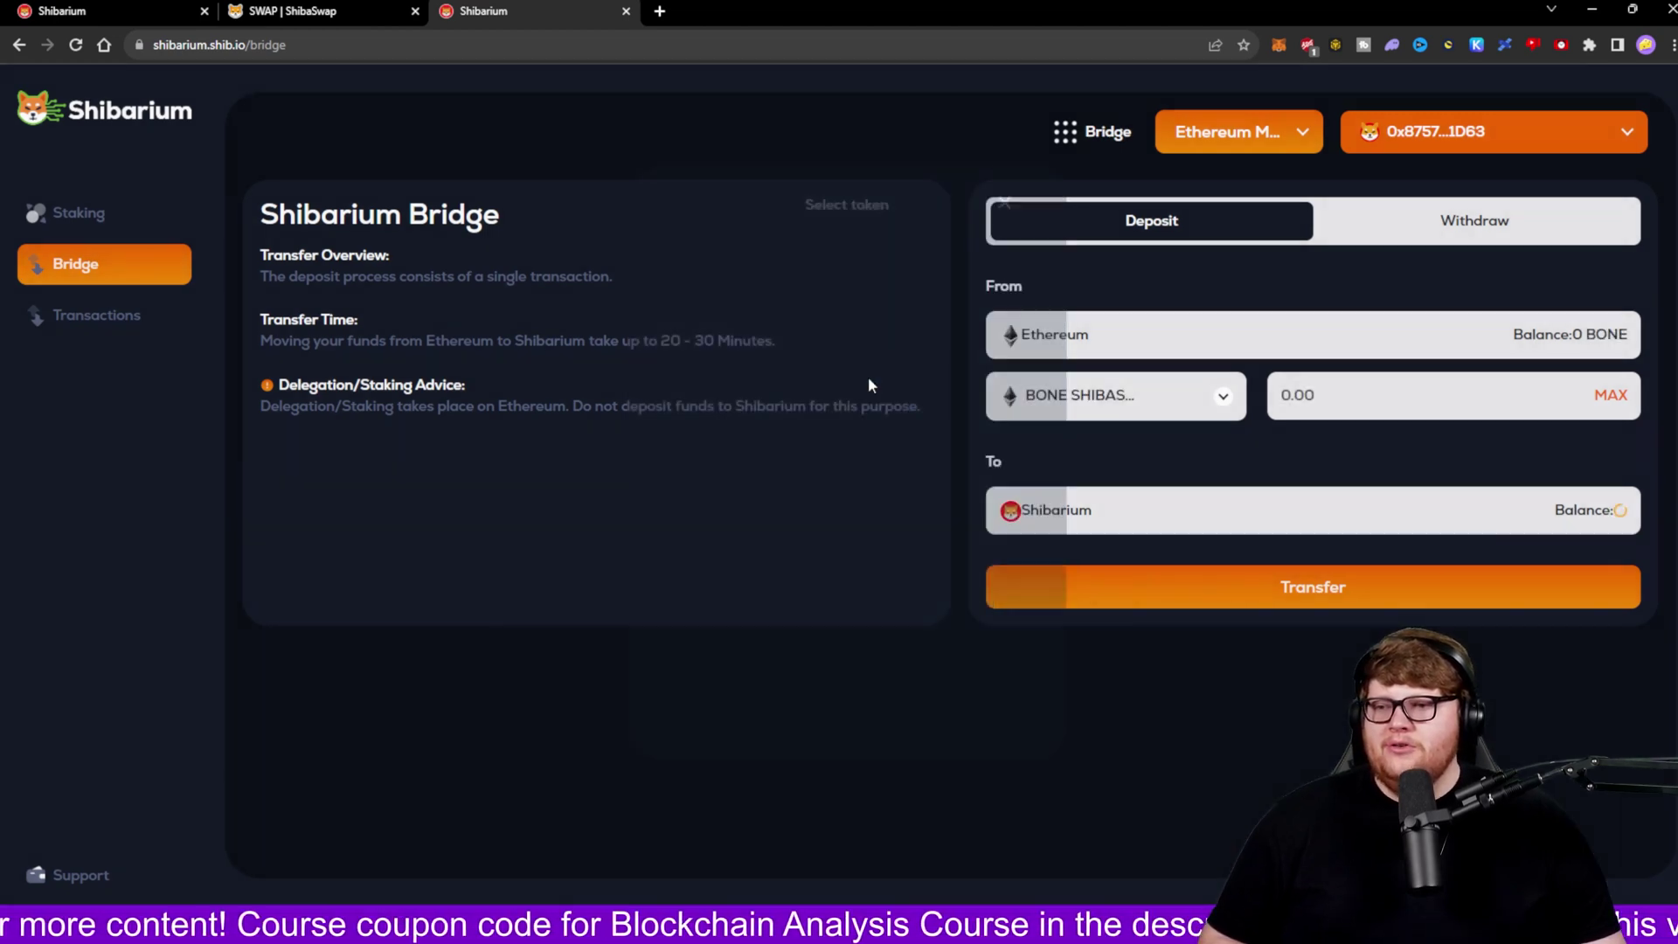
click(1607, 397)
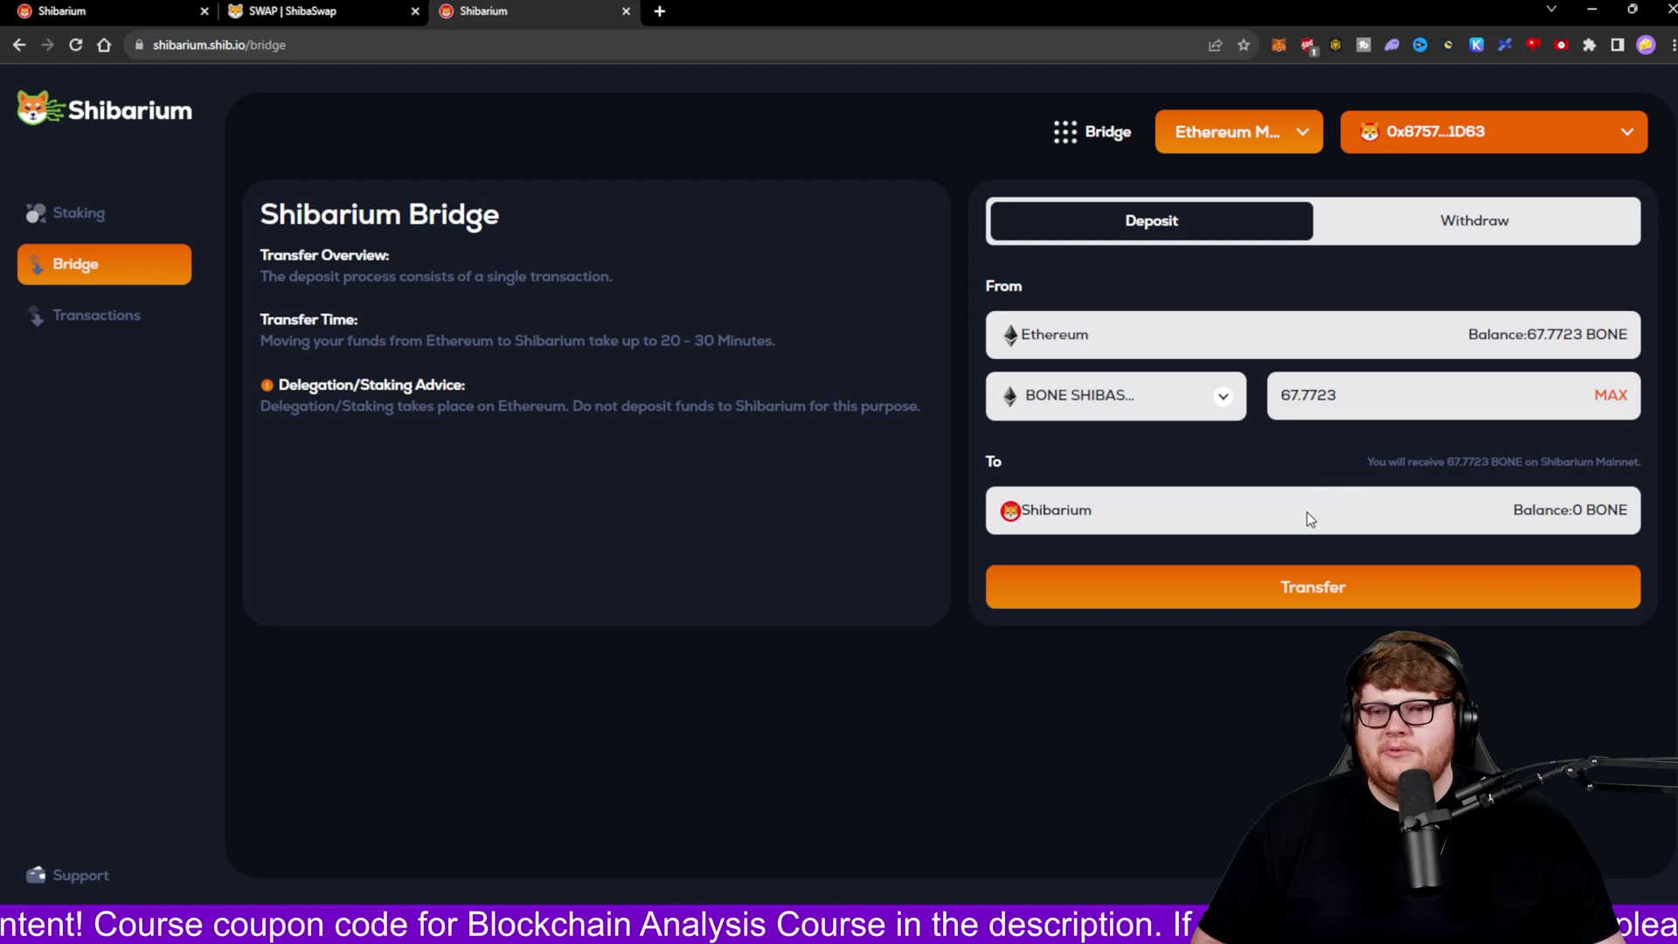
click(1318, 585)
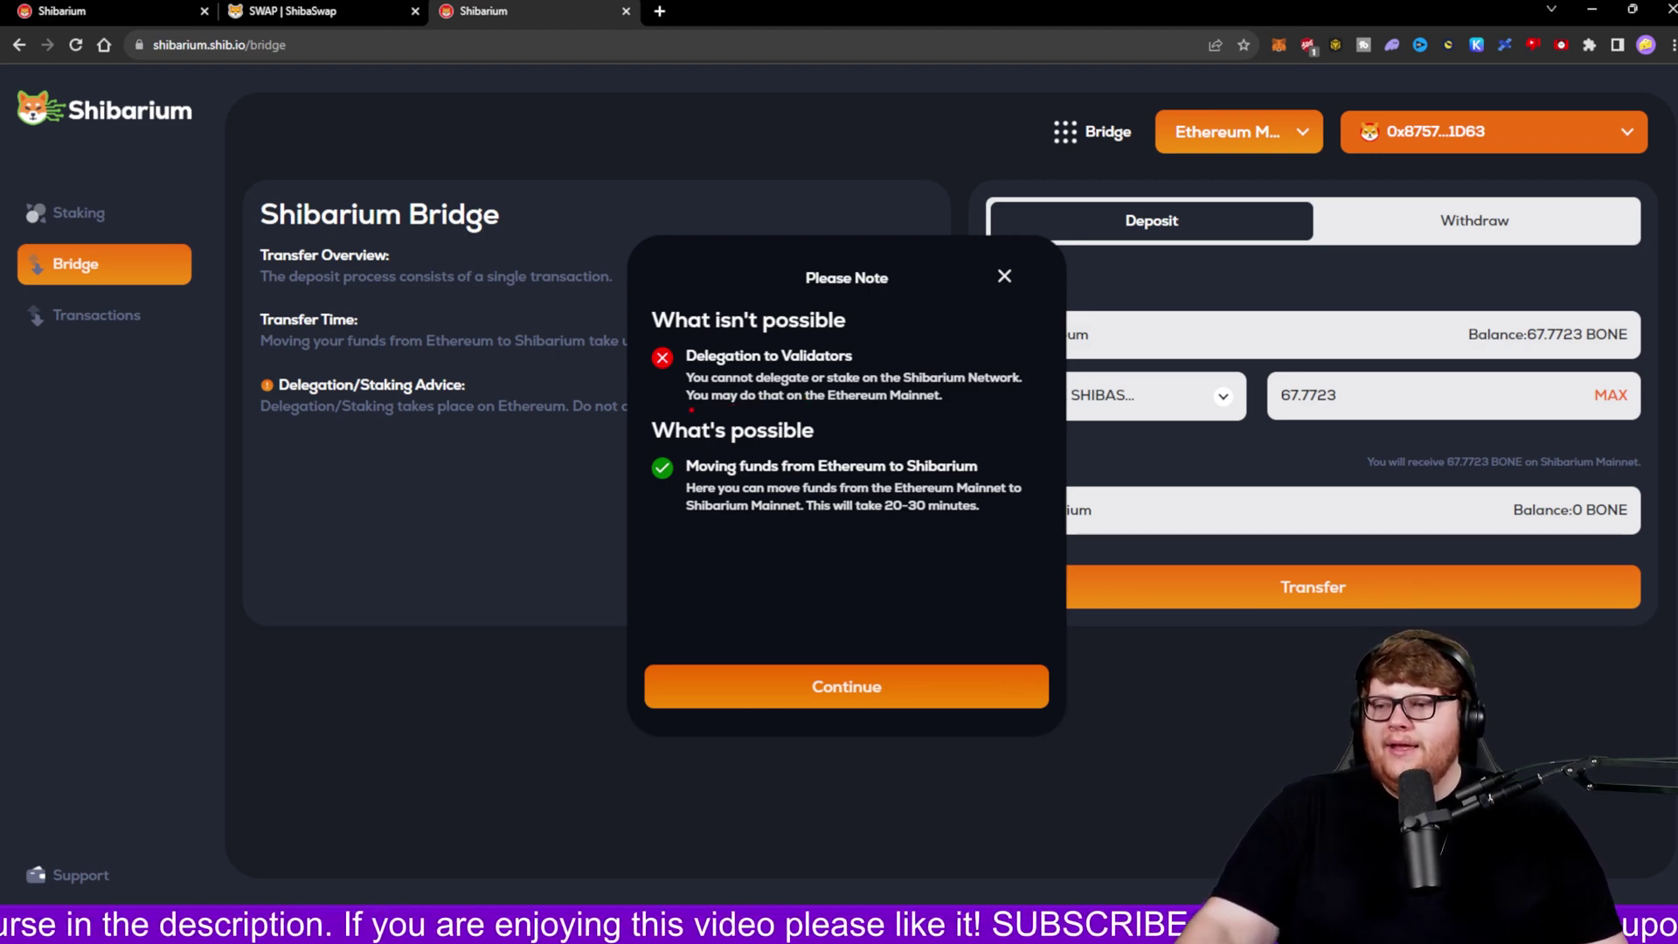
- Underline the notice that the deposit takes 20–30 minutes
drag(689, 407, 933, 405)
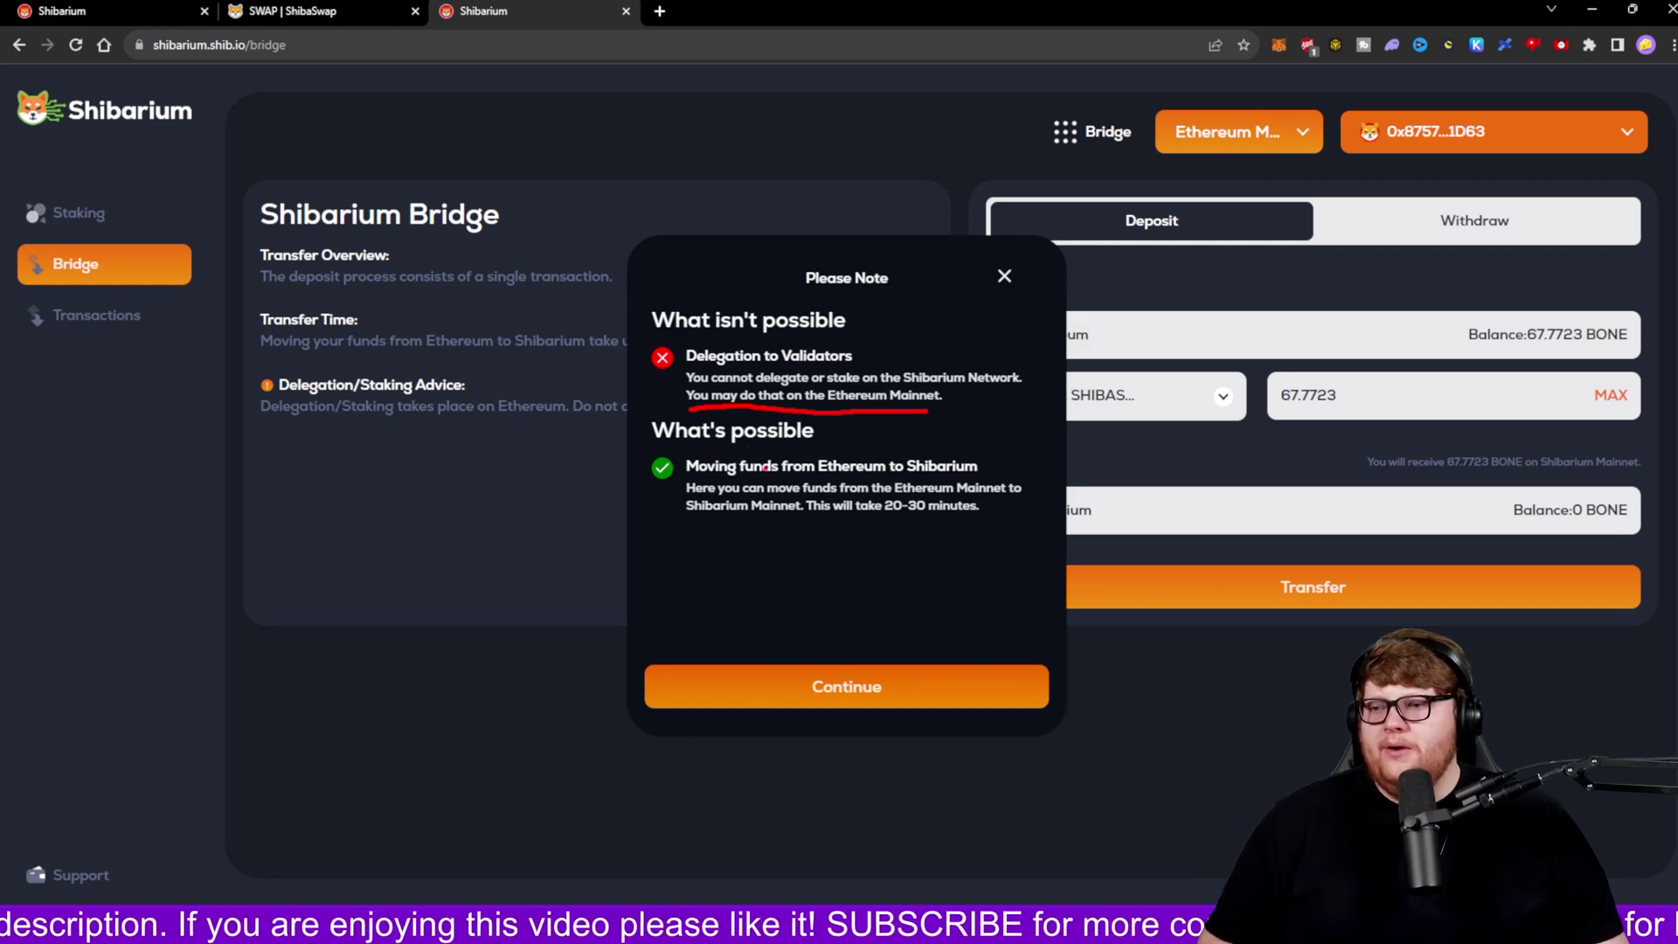
drag(826, 478, 905, 476)
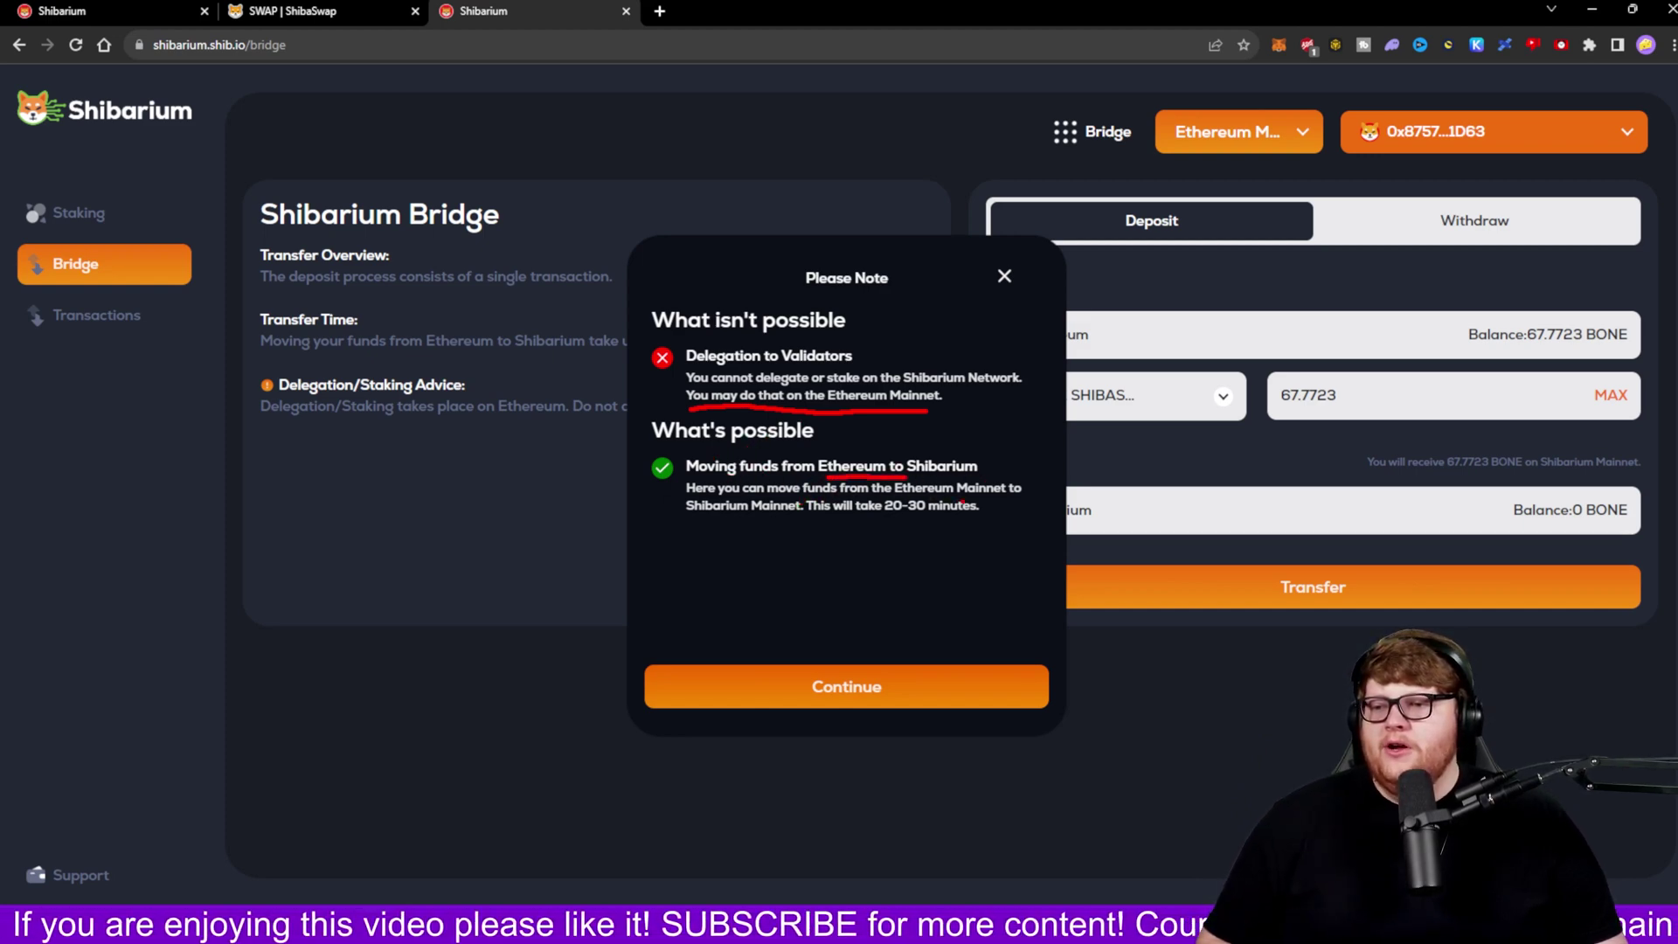
drag(727, 524, 889, 524)
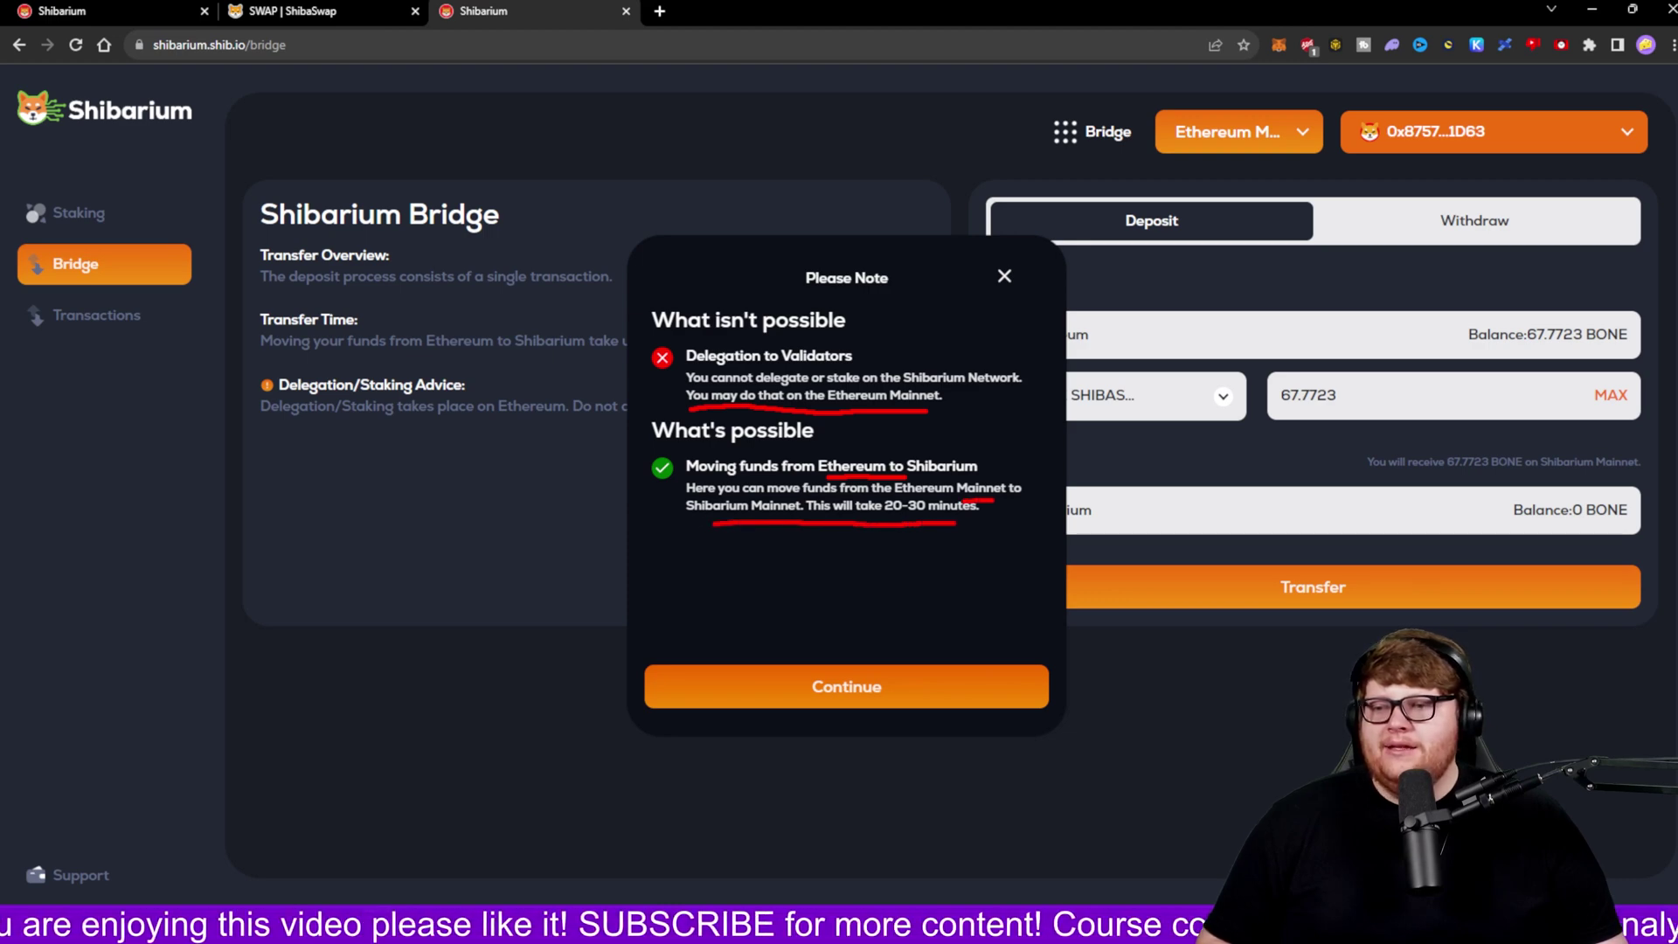
key(Escape)
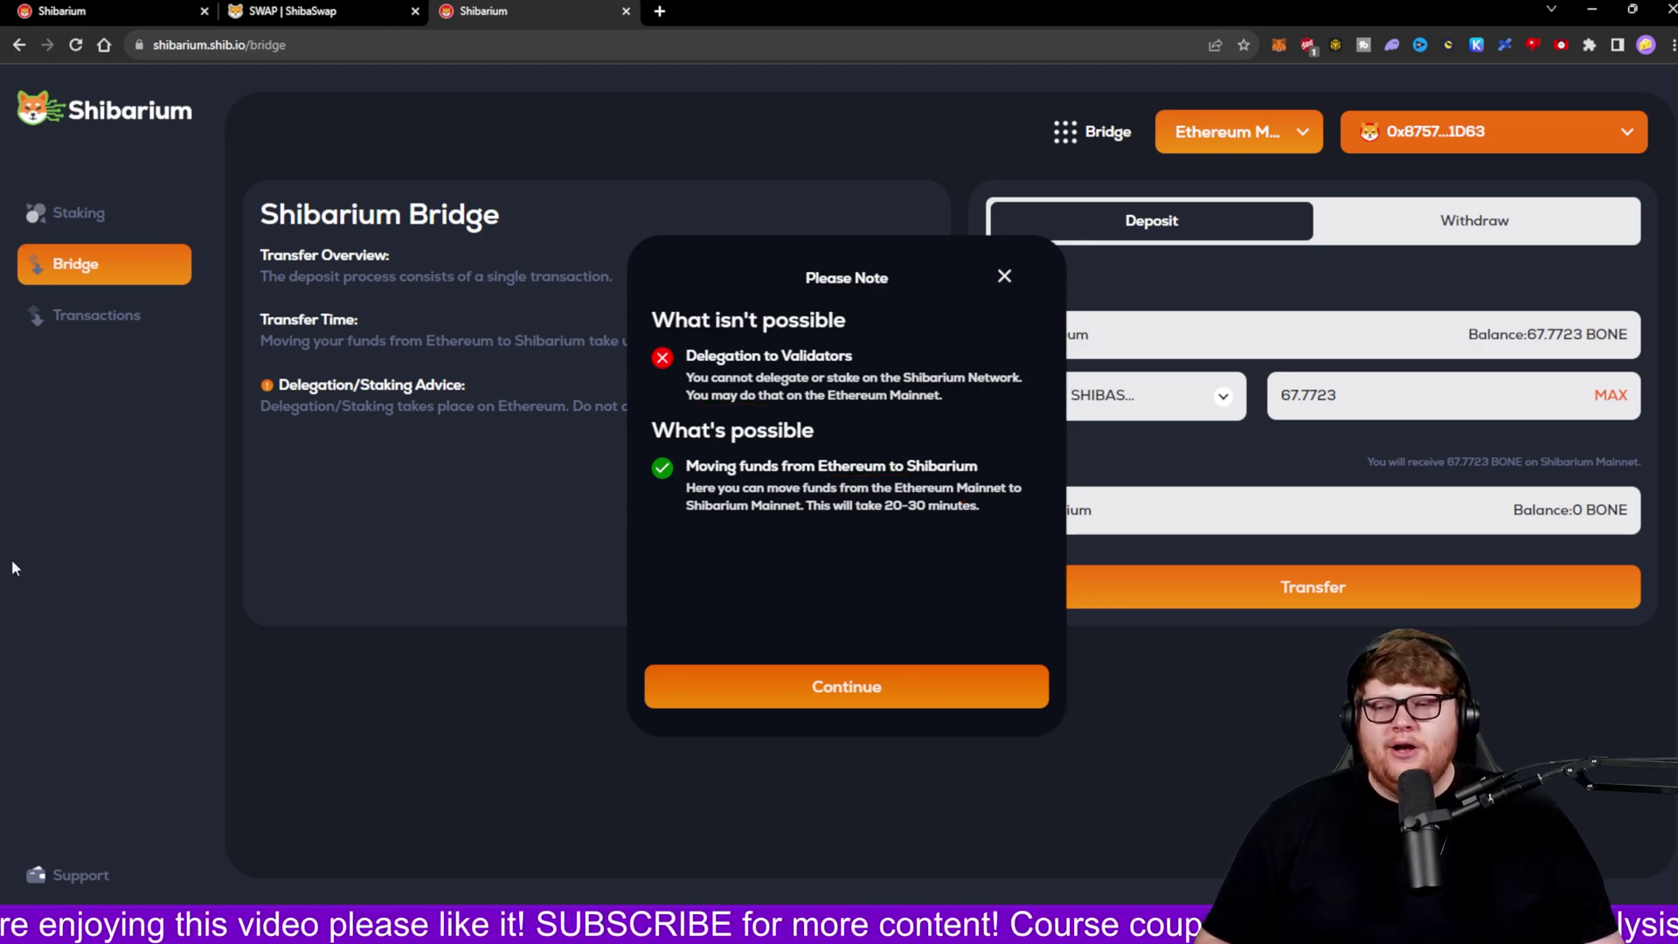
- Acknowledge the note and approve the 67 BONE spending cap in MetaMask
click(870, 690)
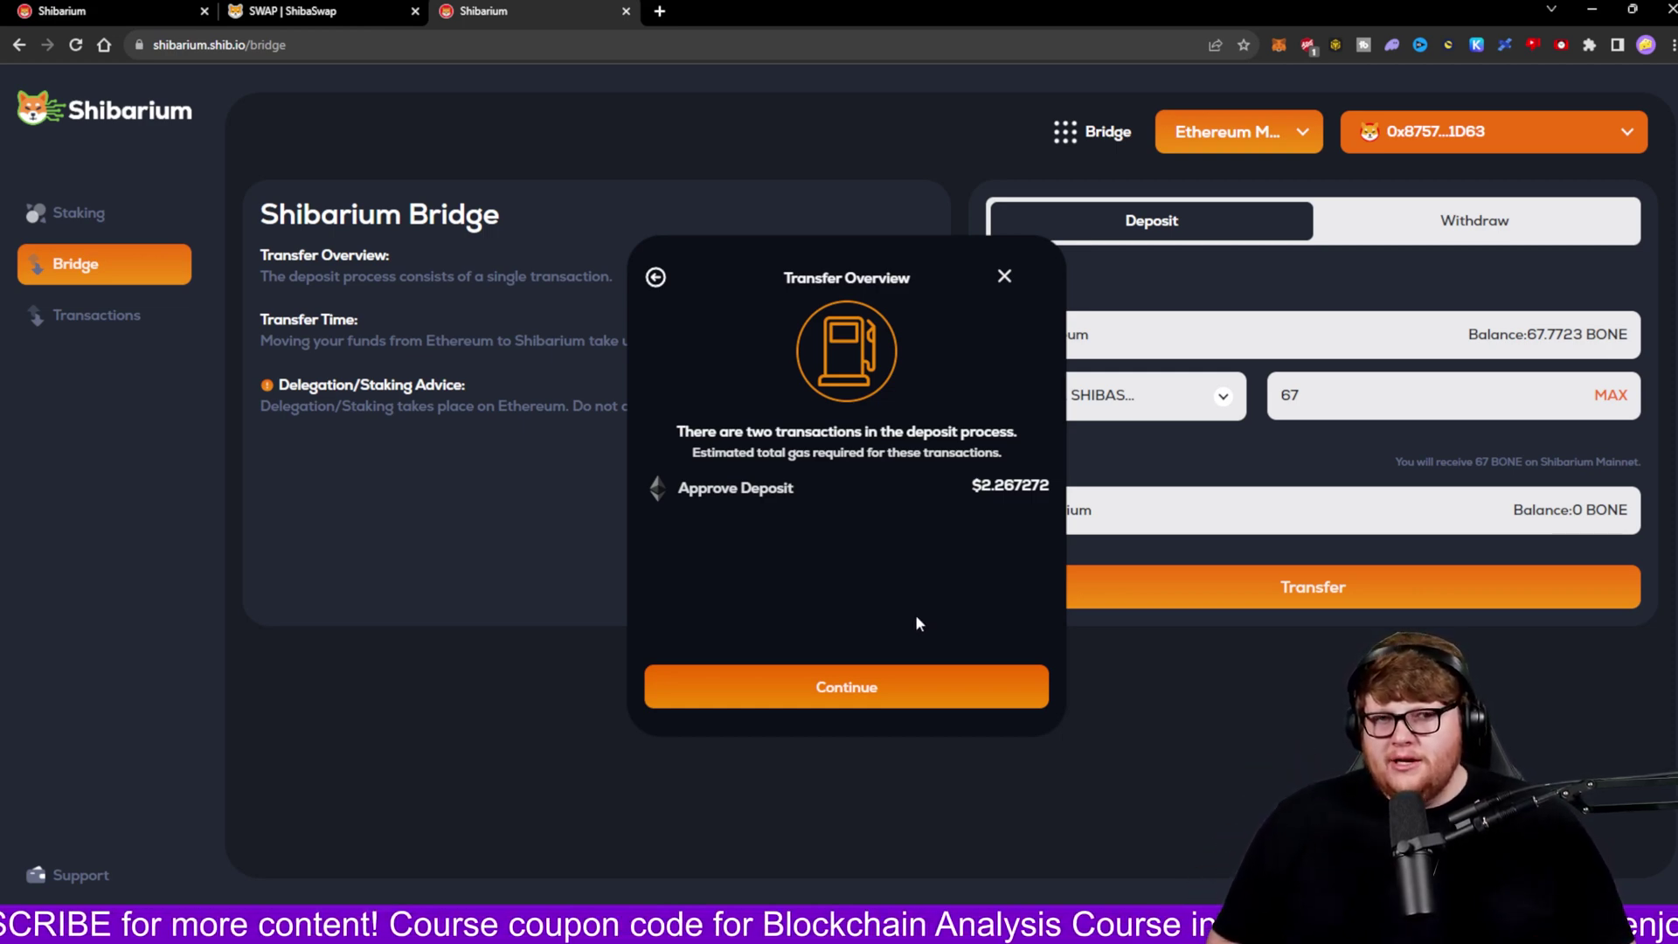
drag(954, 497, 1038, 496)
click(888, 708)
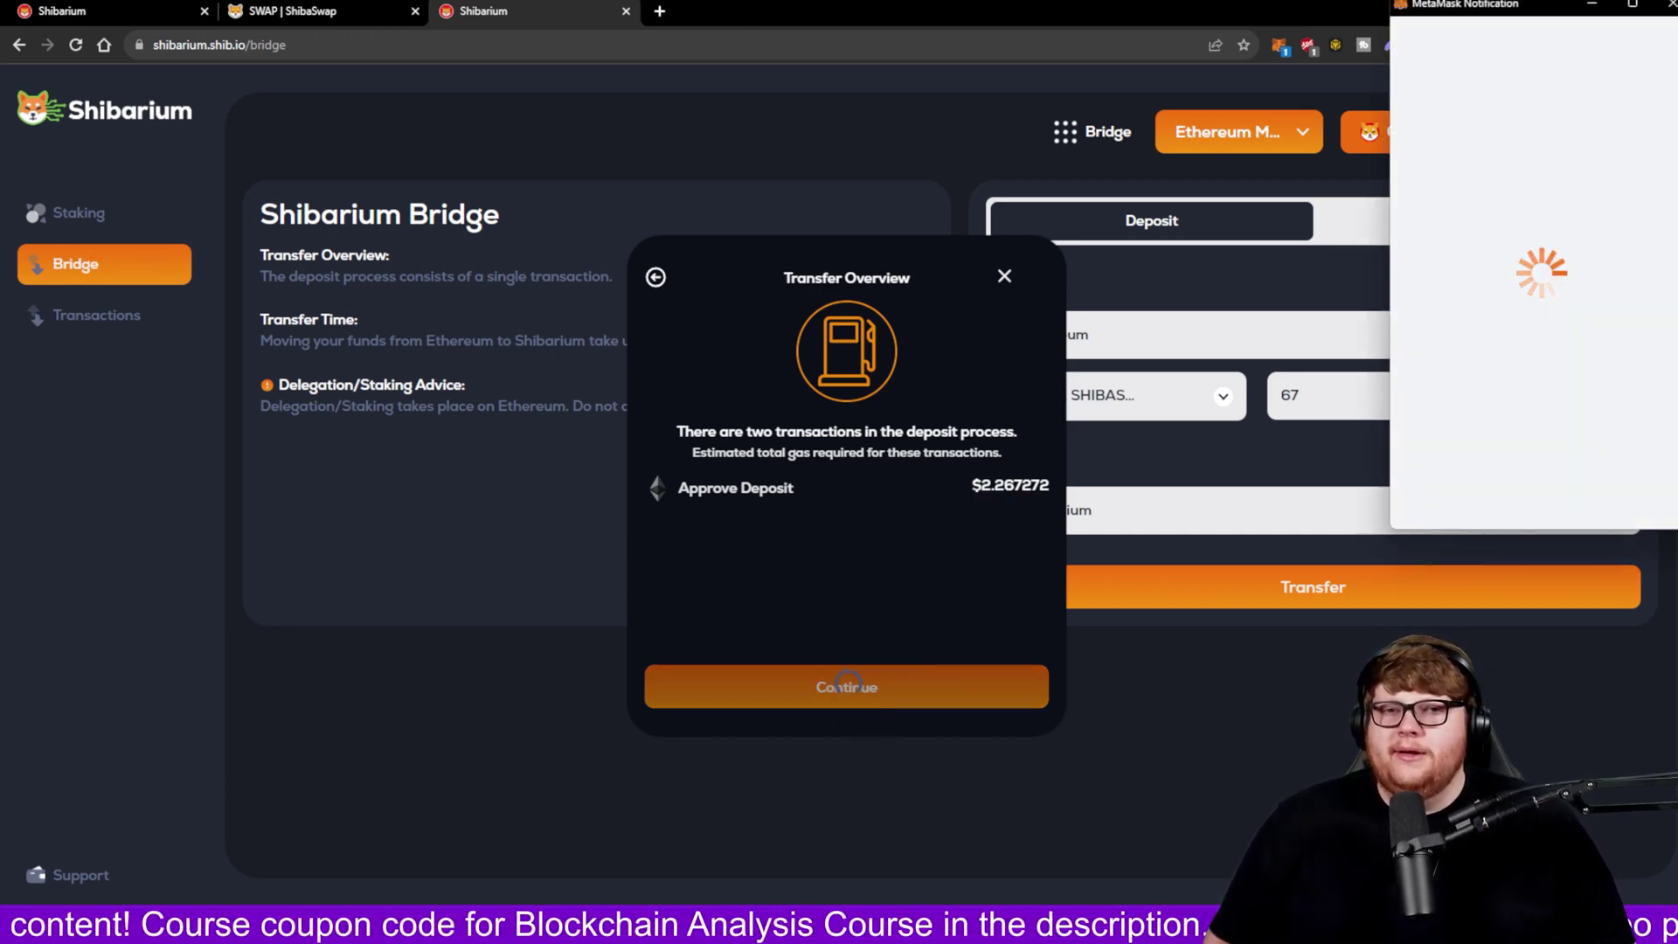
scroll(1643, 388, down, 1)
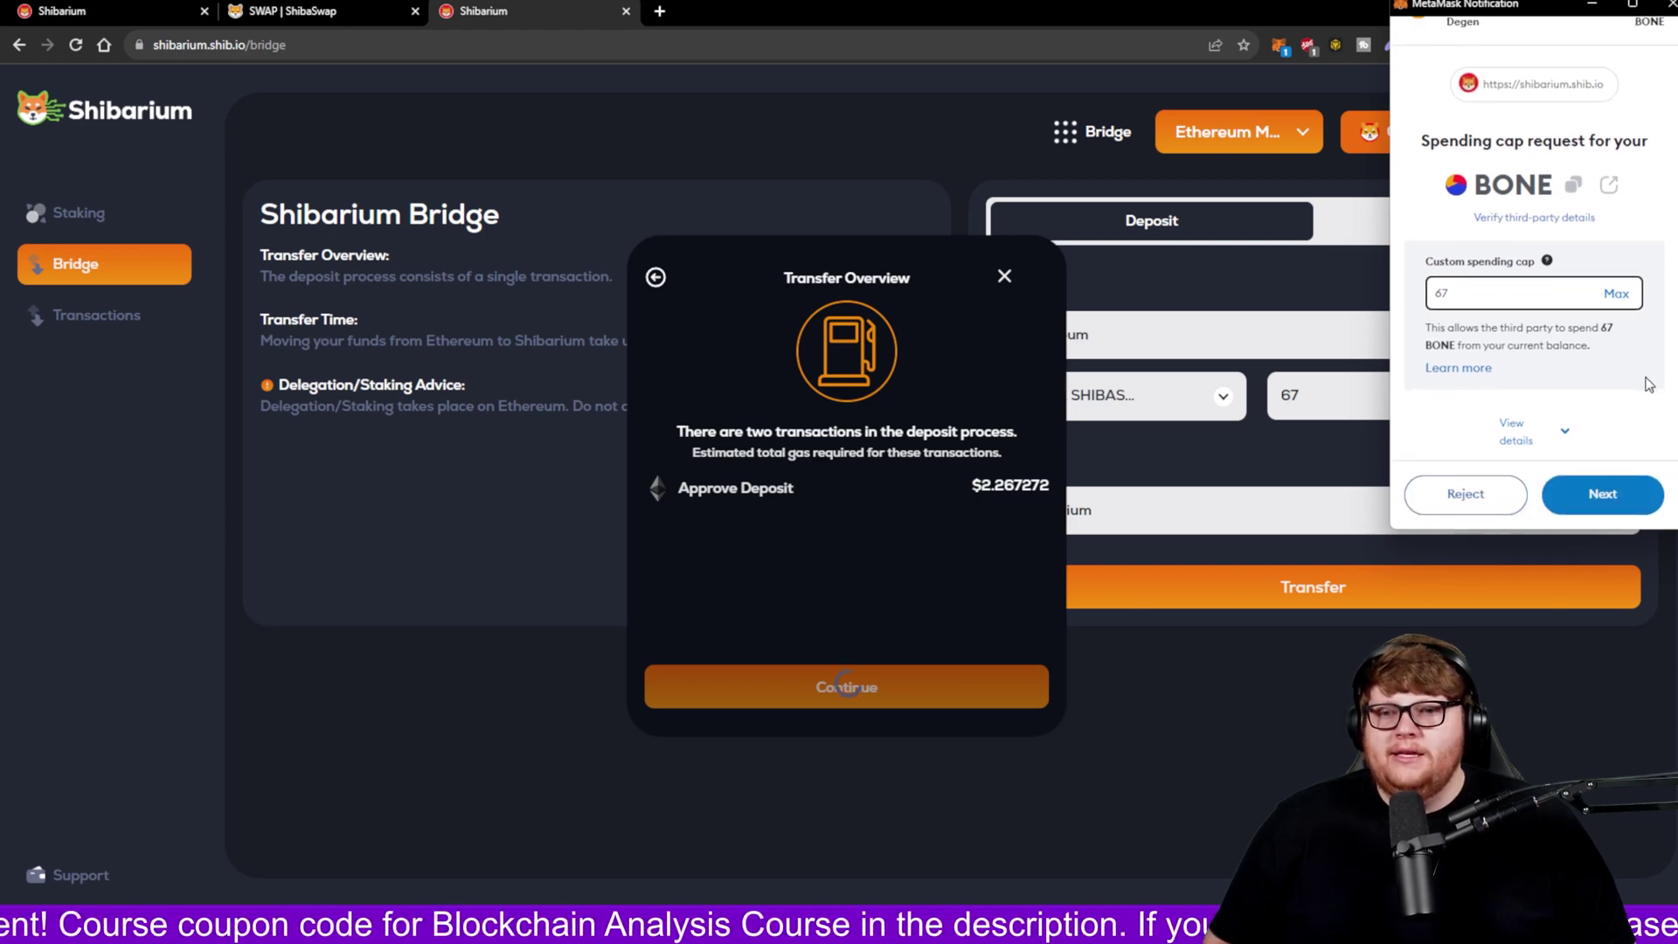
click(1607, 491)
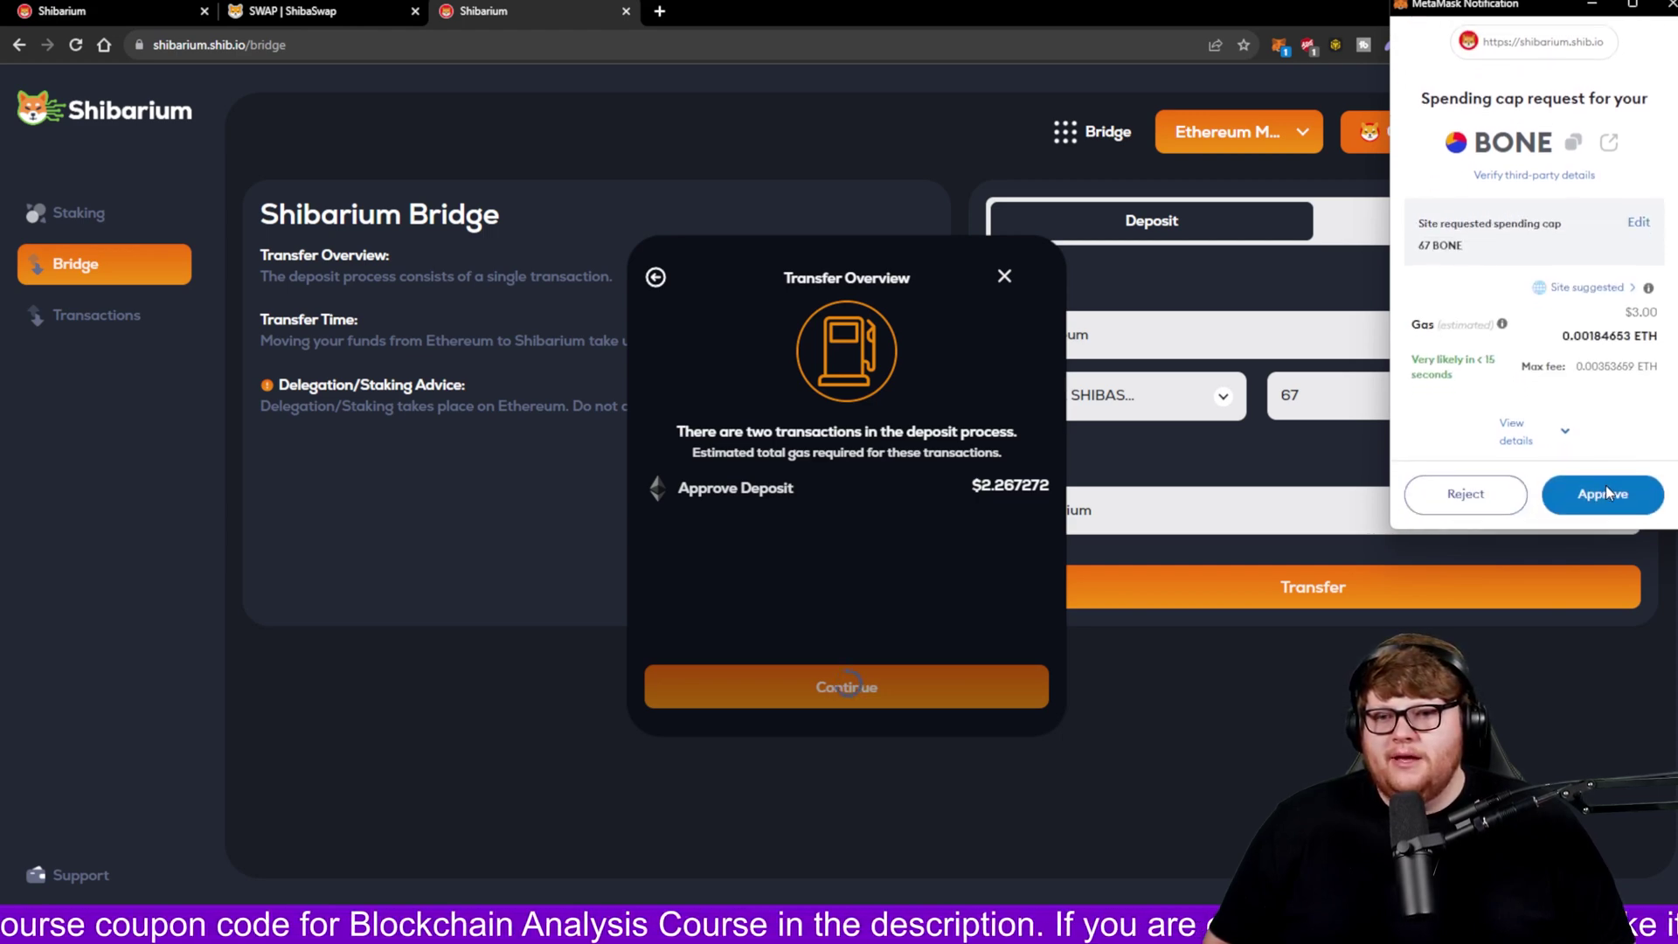
click(1606, 487)
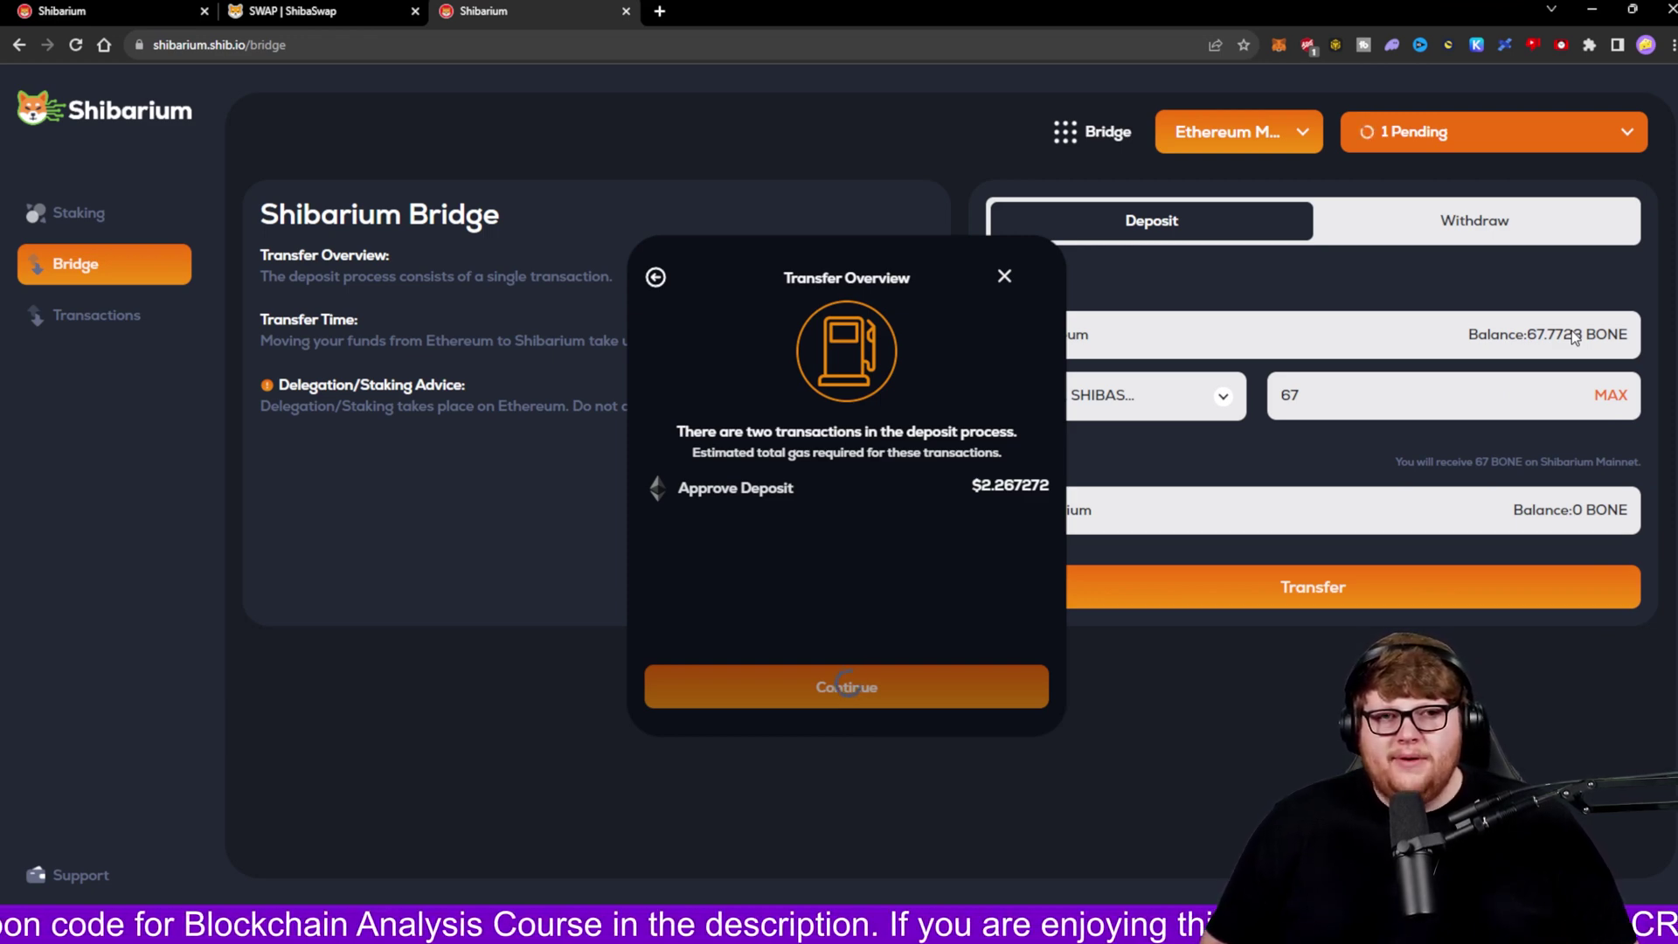
- Confirm the 67 BONE transfer to Shibarium and approve the deposit in MetaMask
click(899, 687)
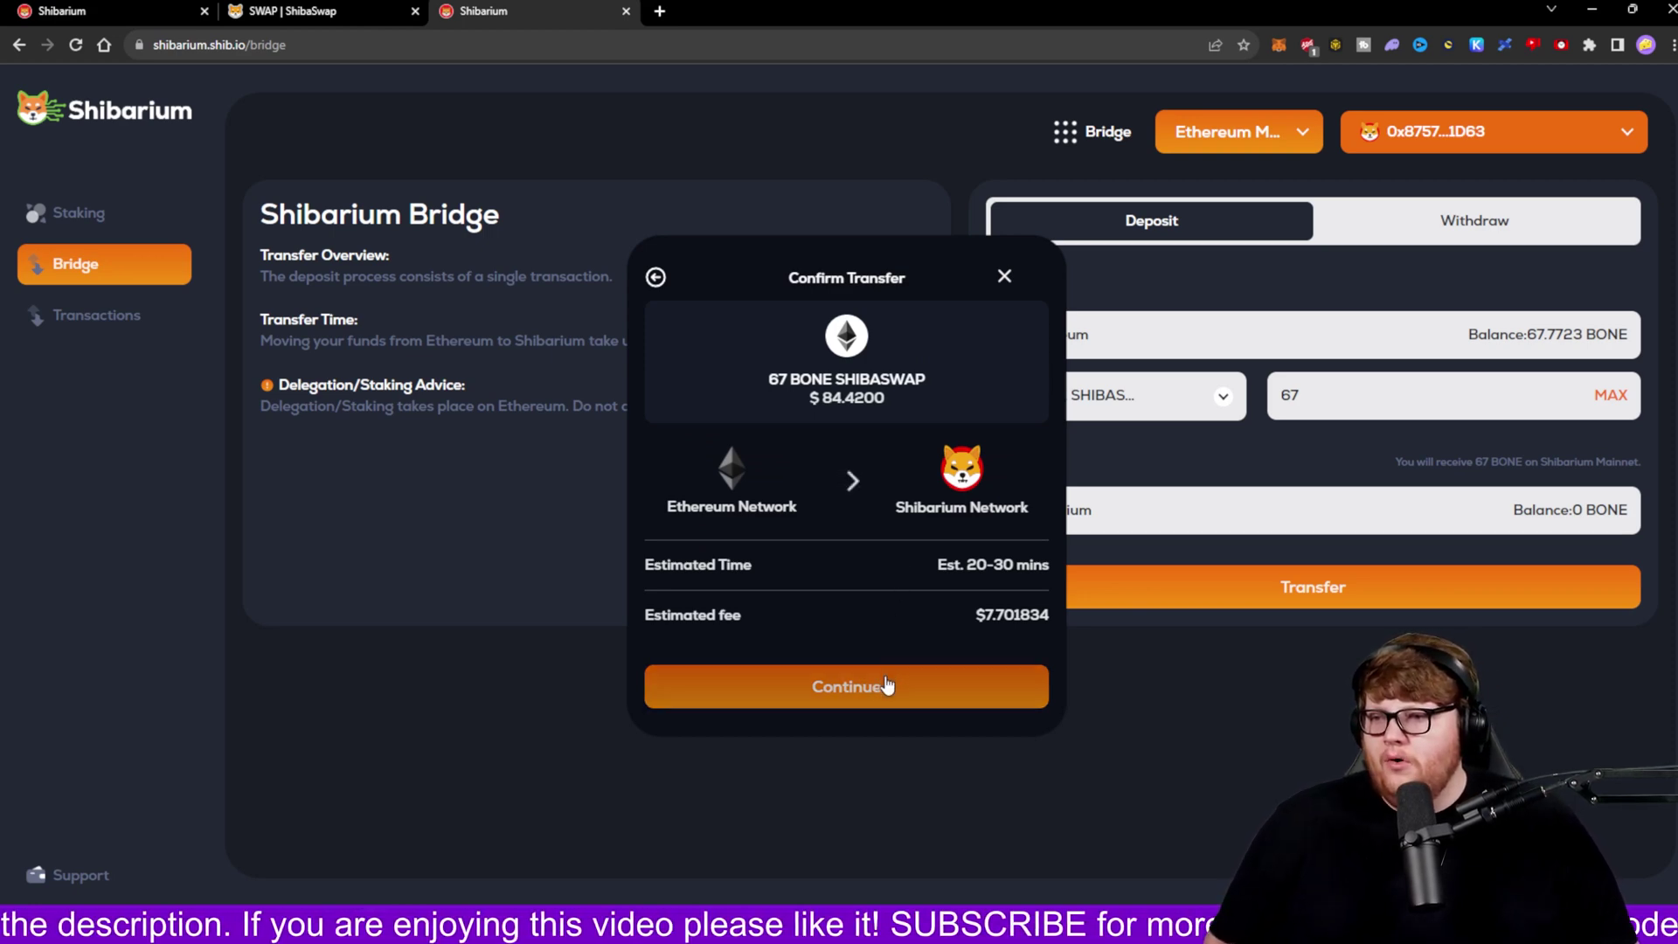
click(885, 686)
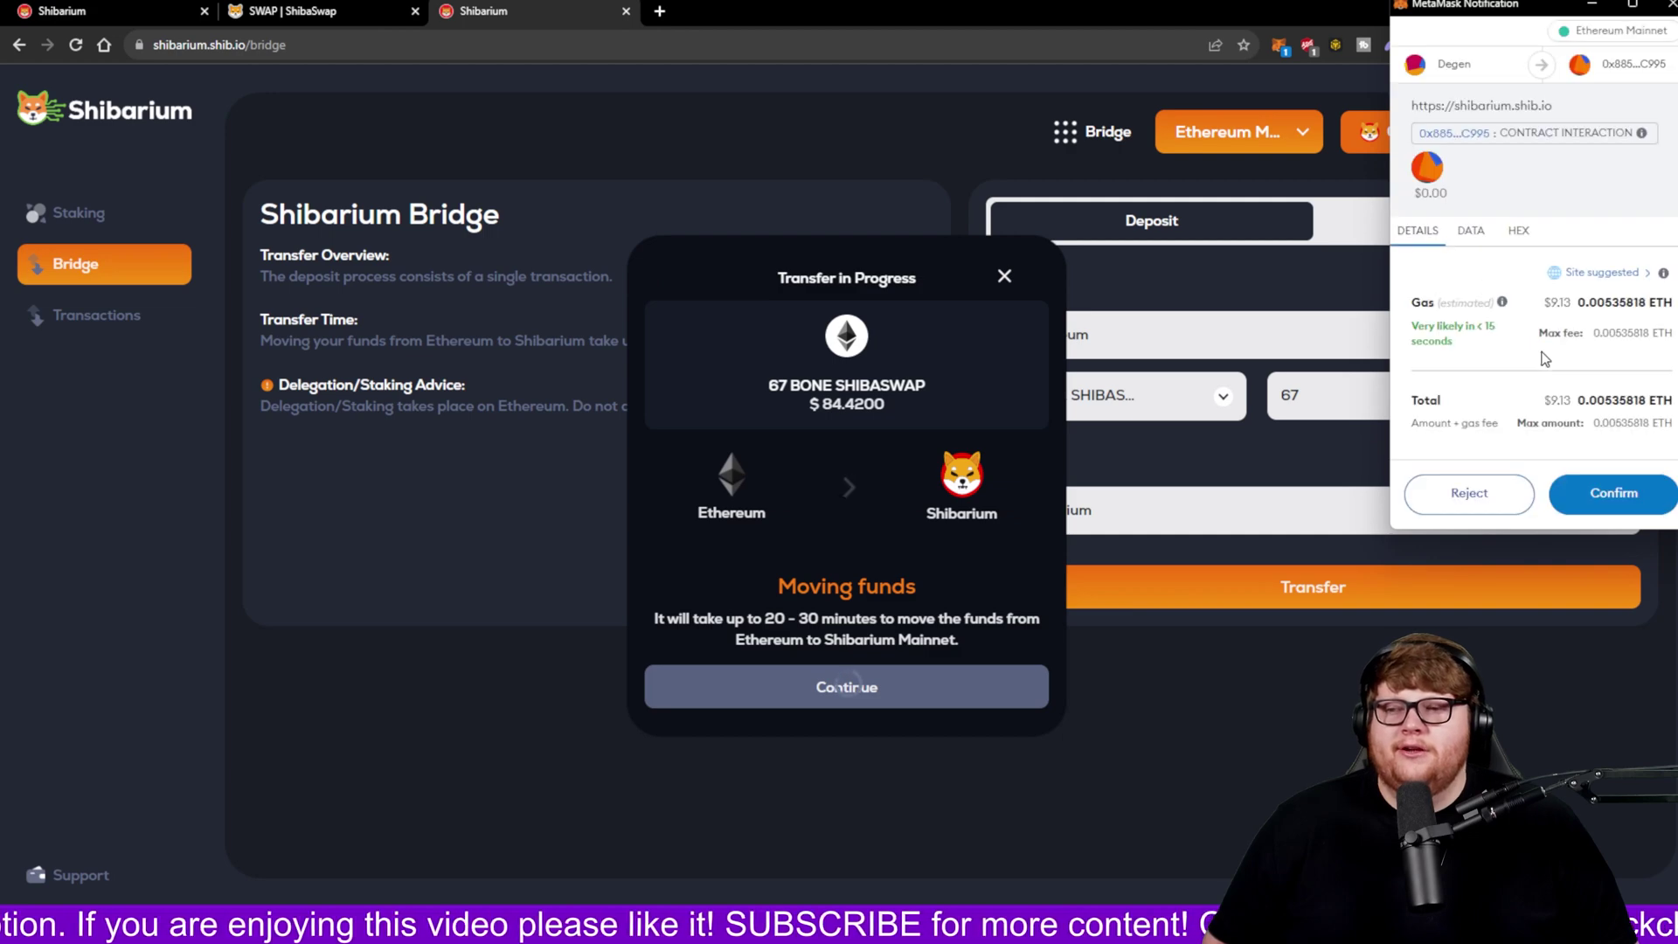
scroll(1603, 450, down, 1)
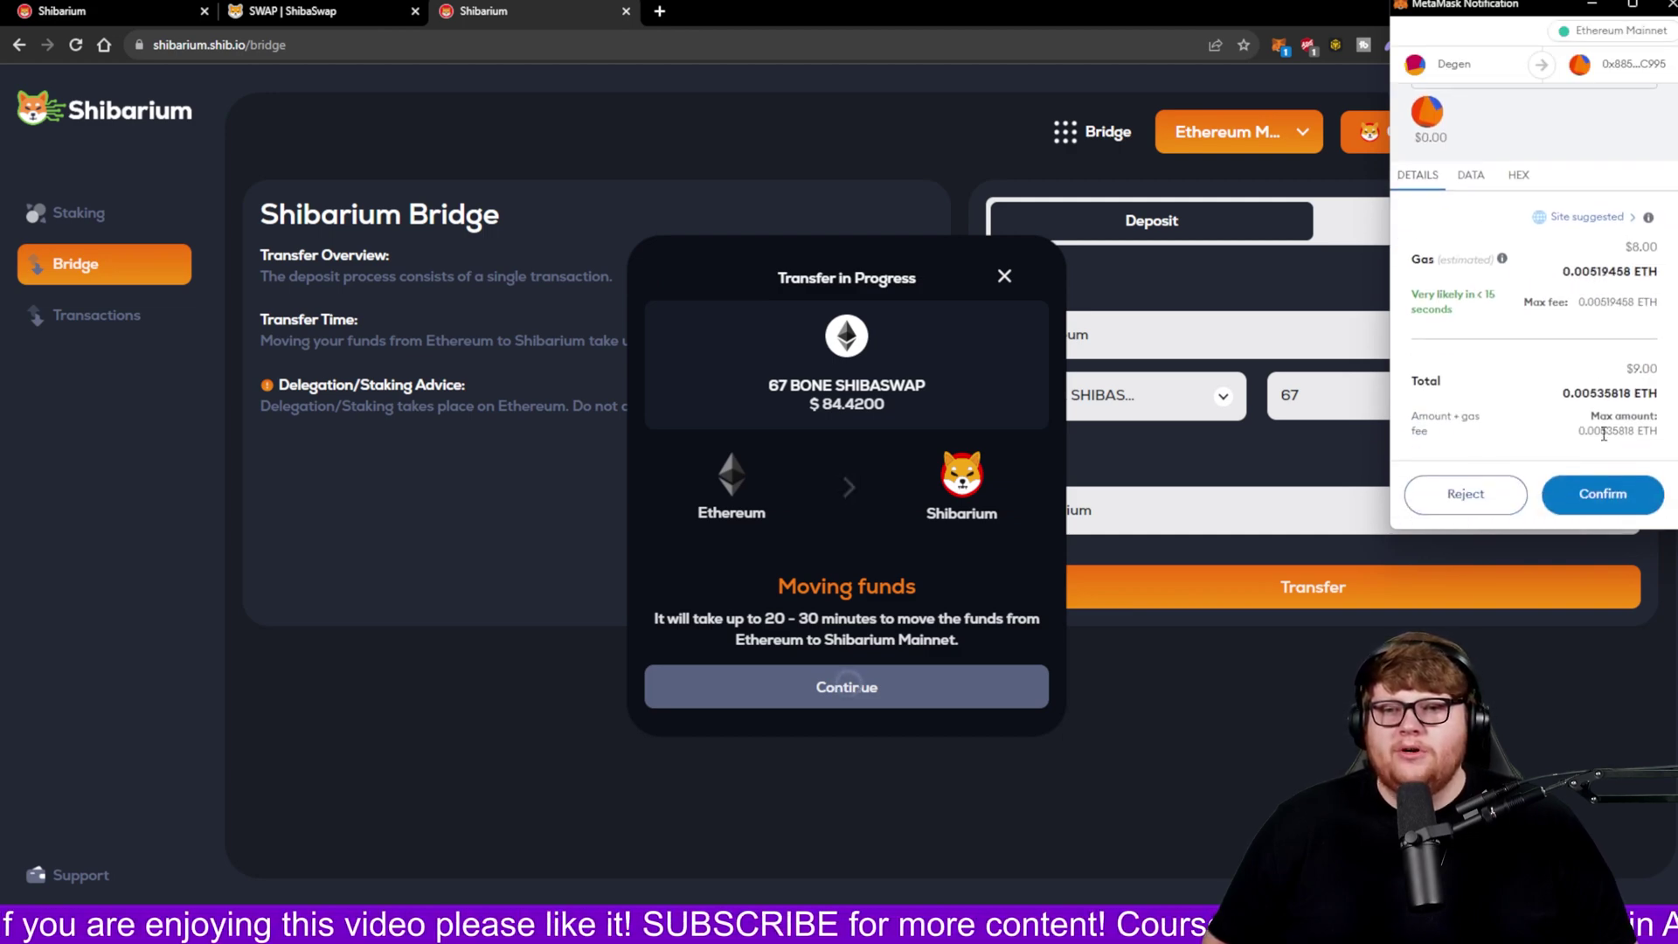
click(1603, 494)
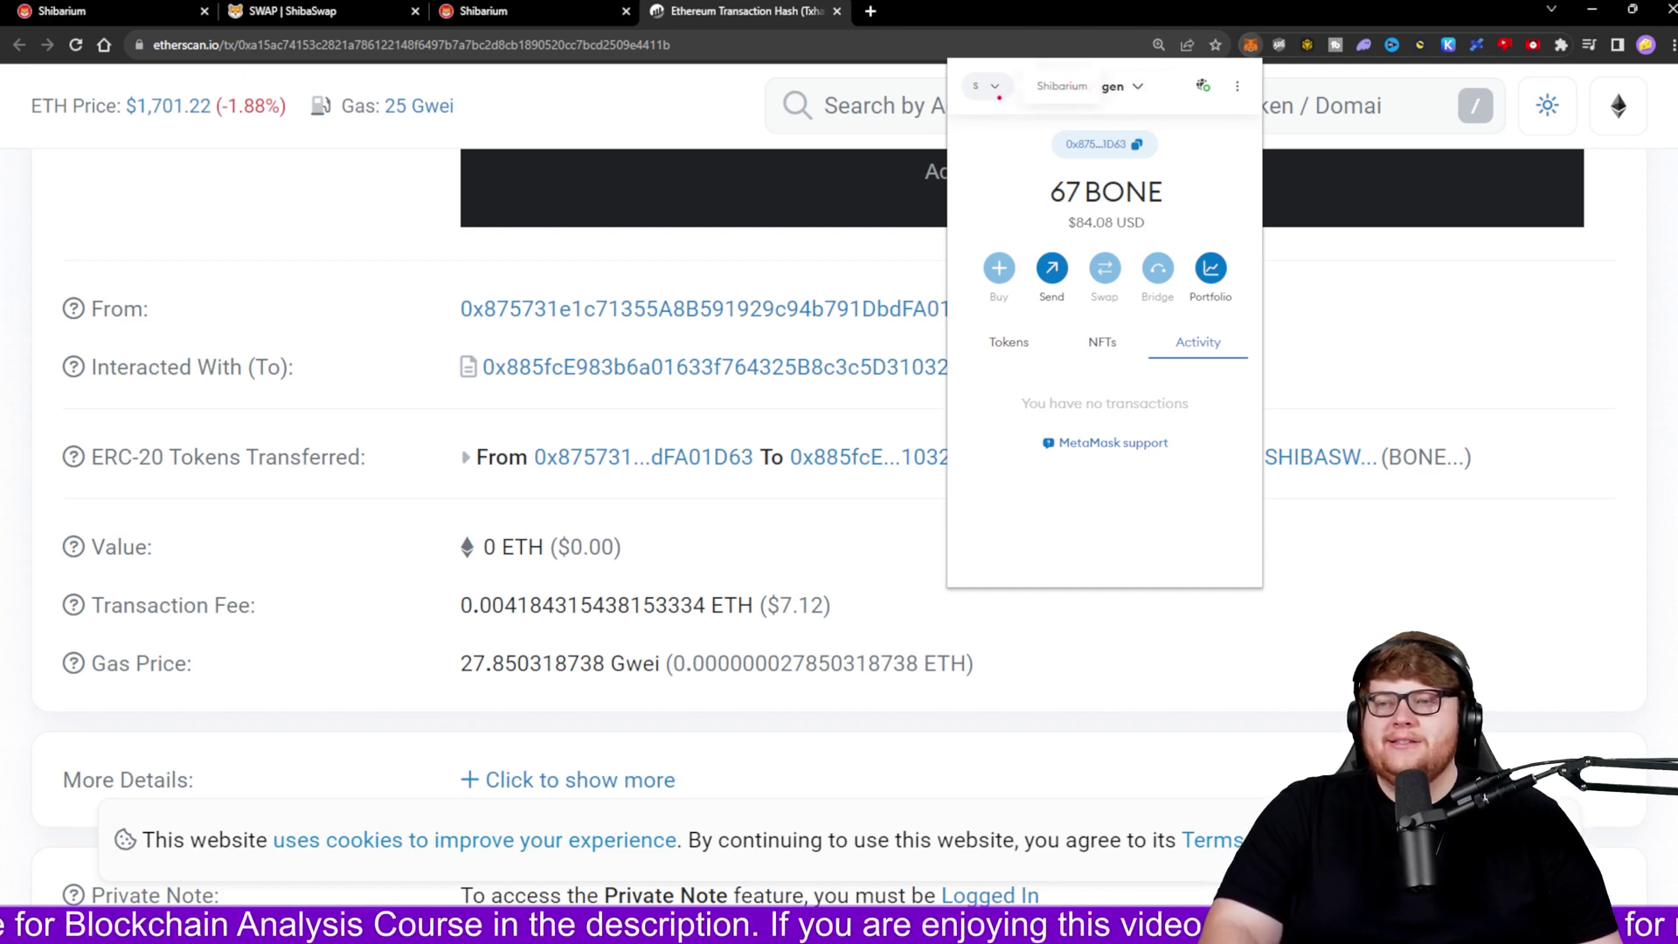
- Return to the Shibarium bridge and dismiss the Transaction Submitted notice
drag(957, 106, 1130, 102)
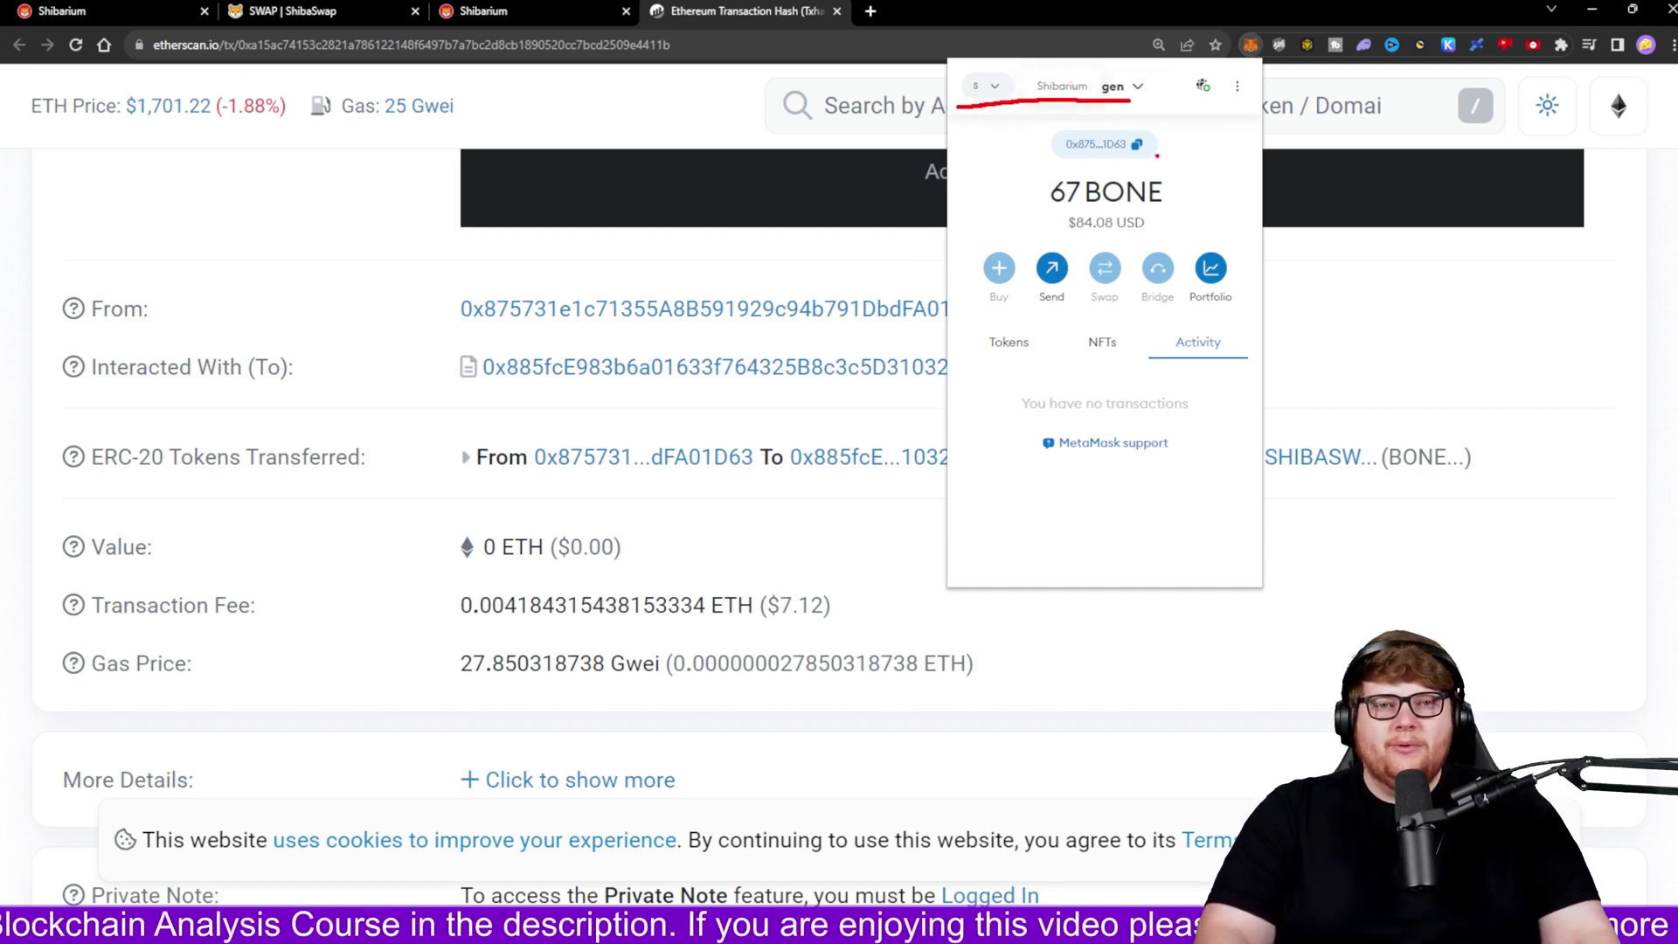
click(546, 11)
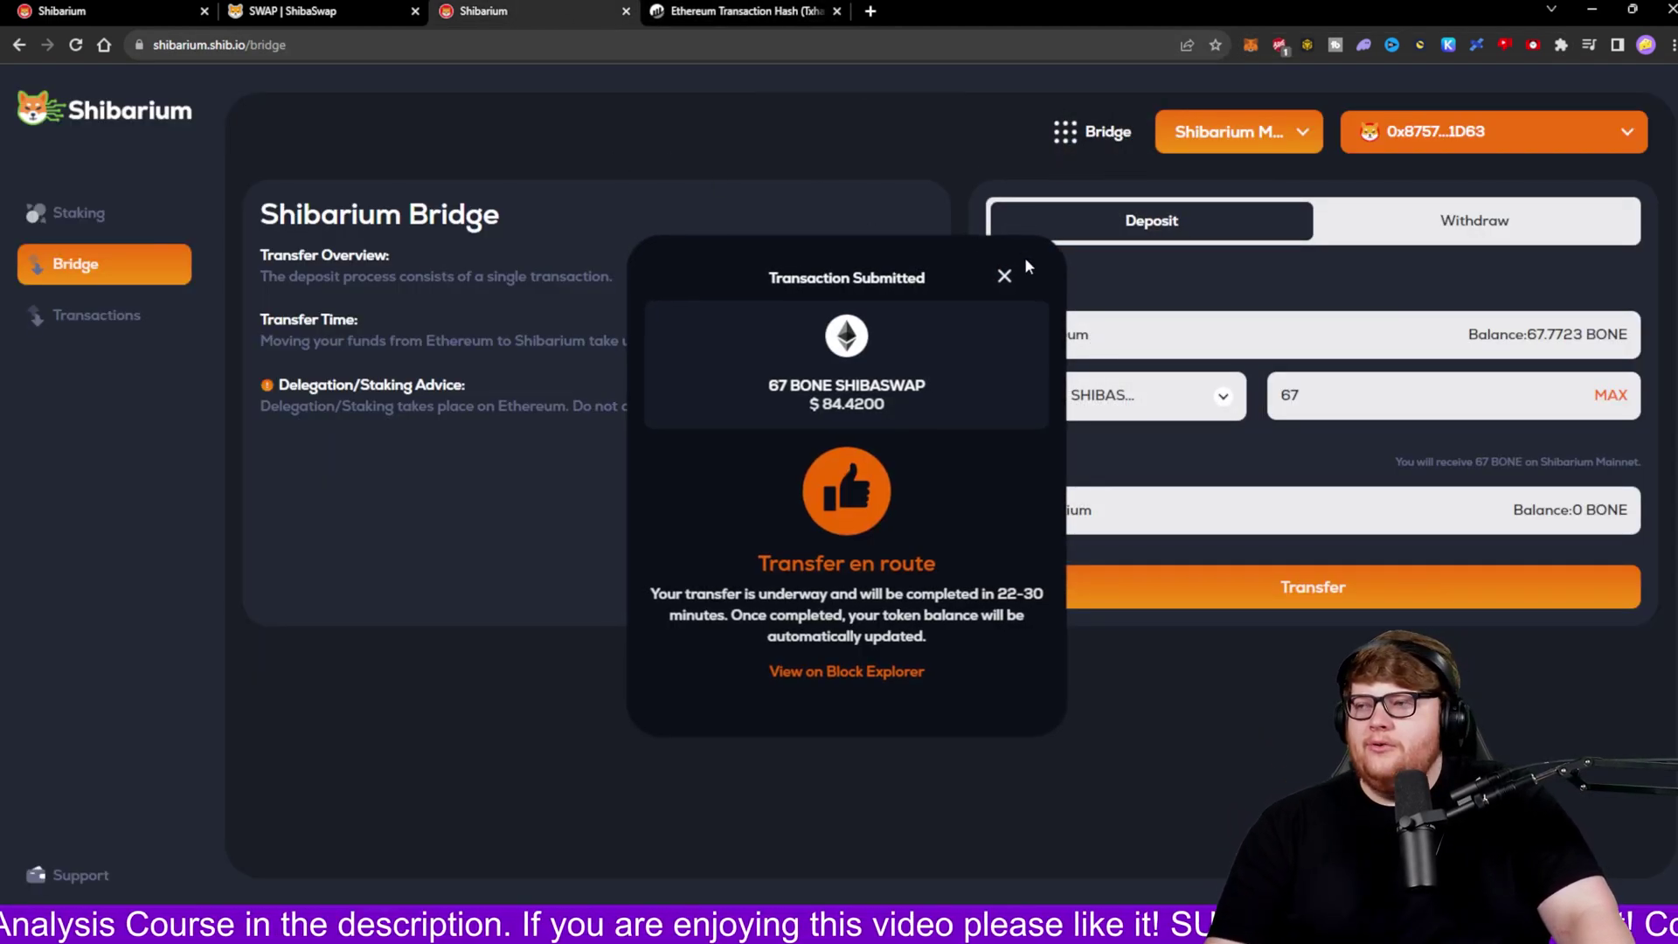
click(1002, 278)
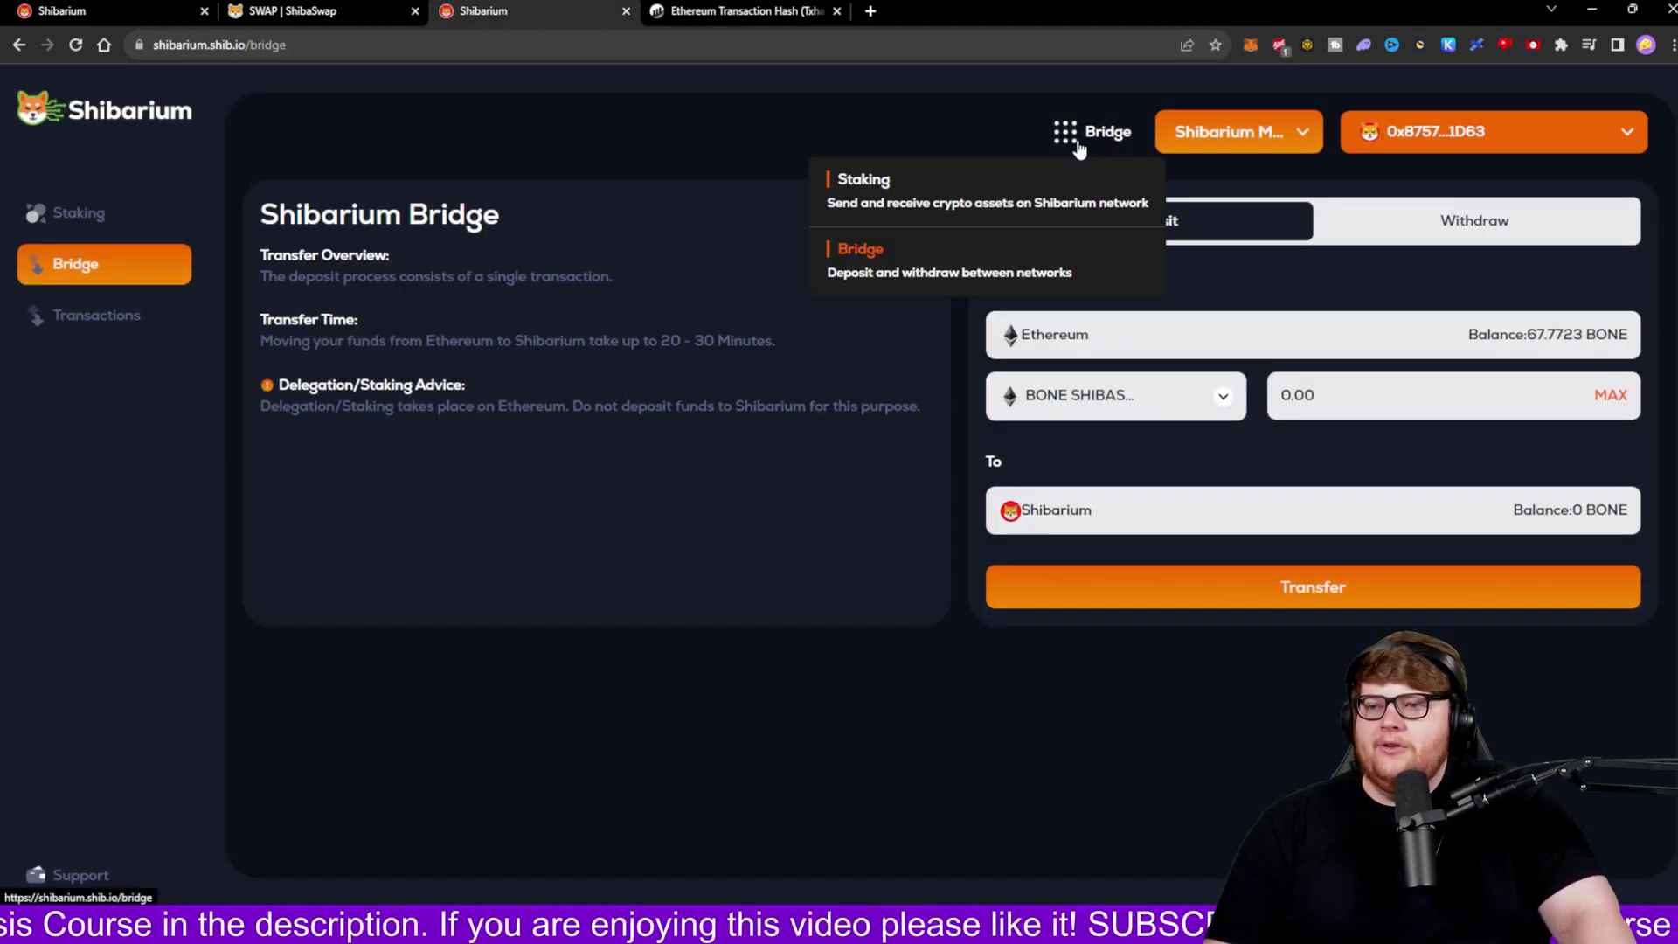
- Look over the network choices and close them without switching networks
mouse_move(1199, 135)
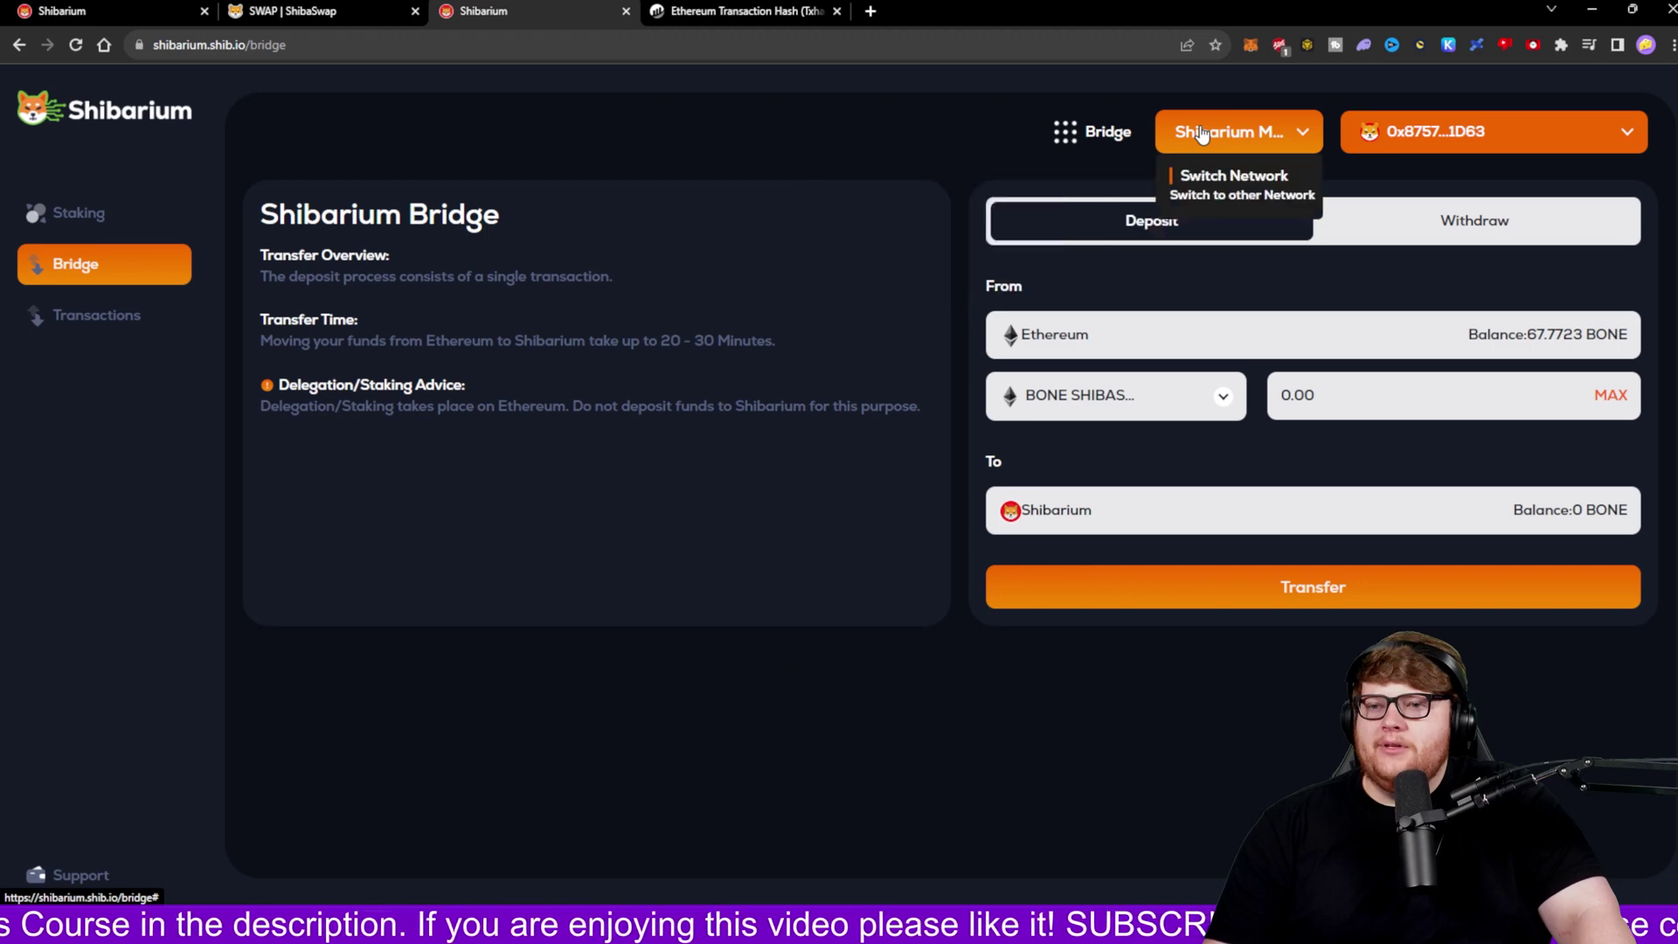
click(1235, 198)
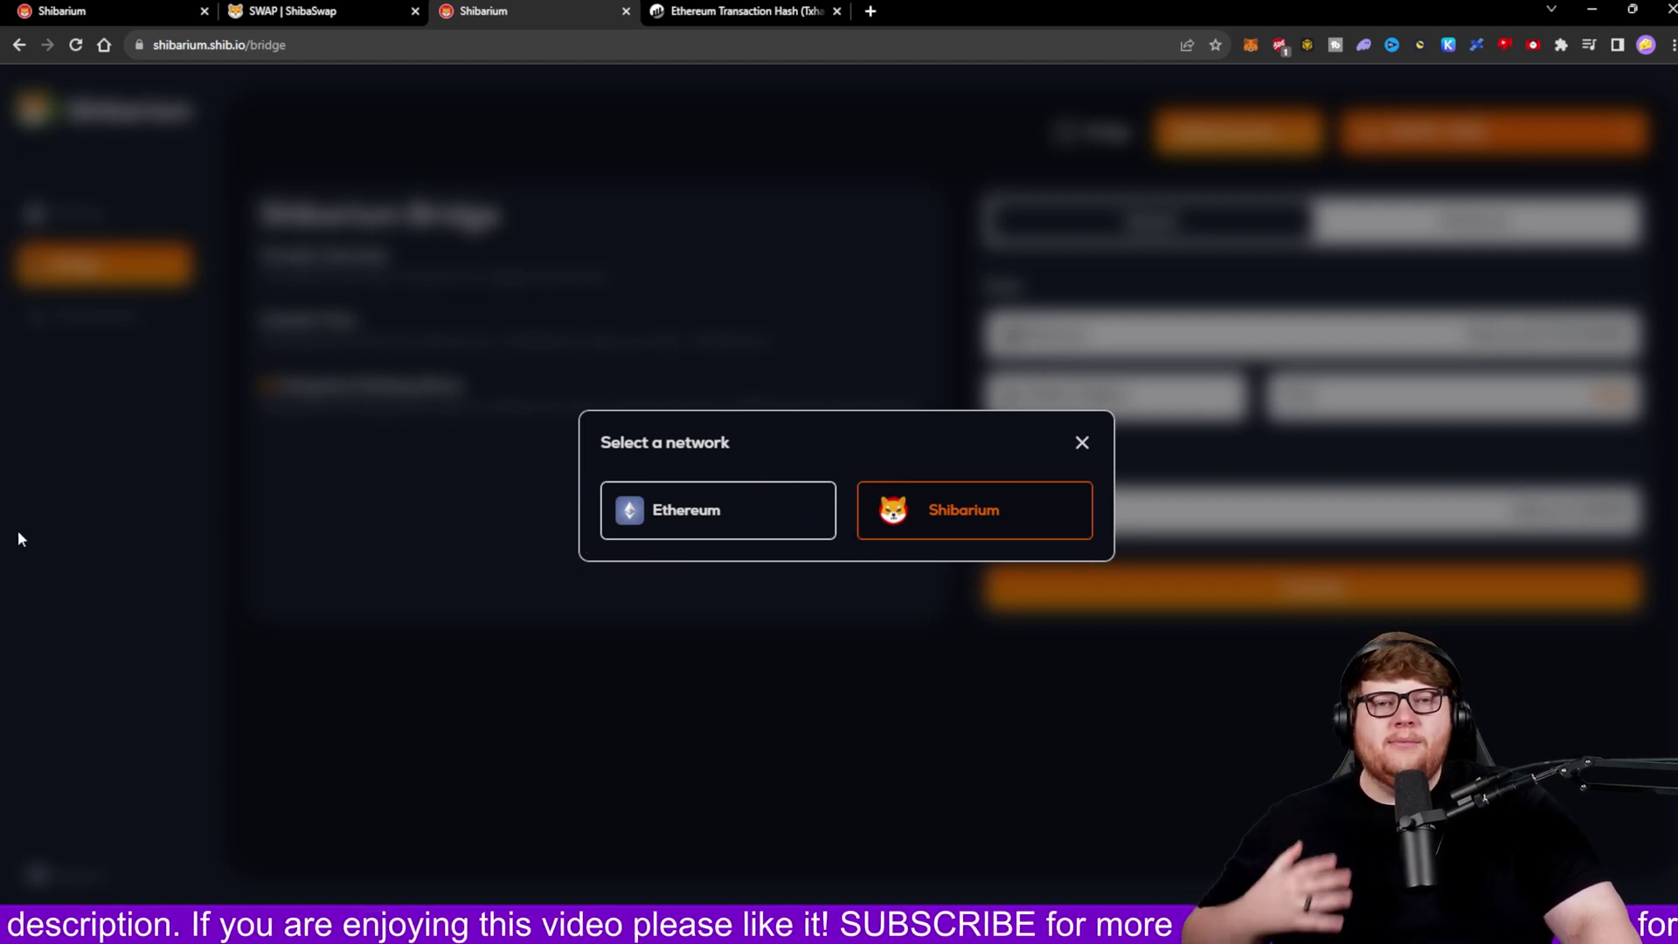
click(1025, 366)
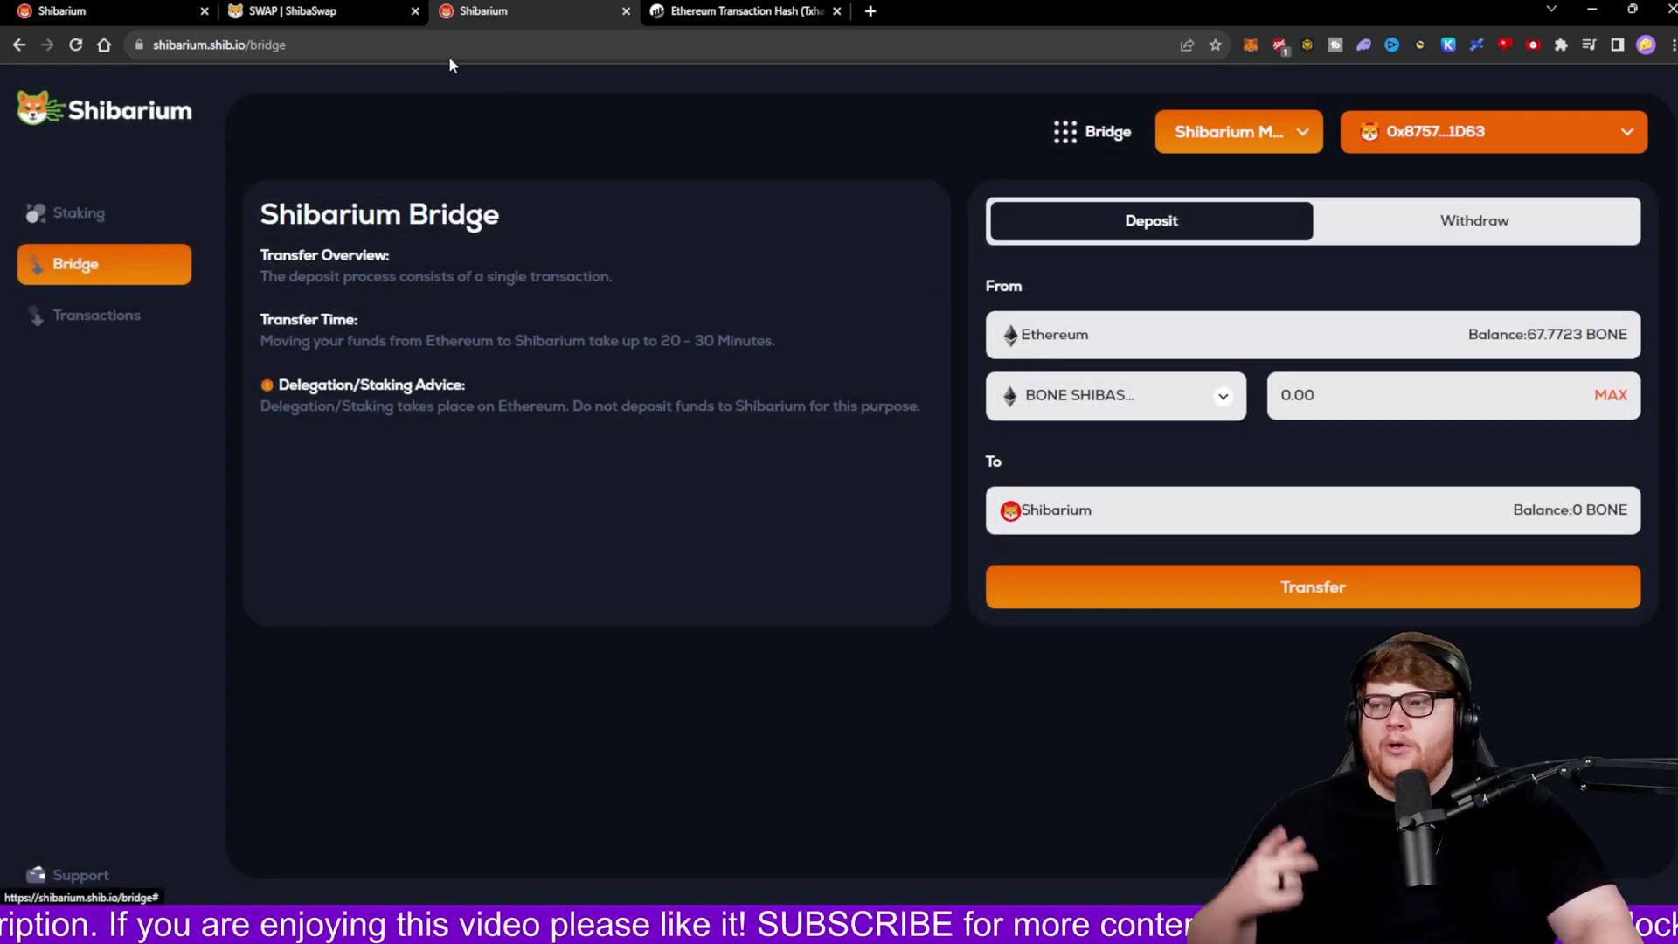
- Load shib.io in a new tab and go to its Shib RPC page
click(870, 10)
text(shib)
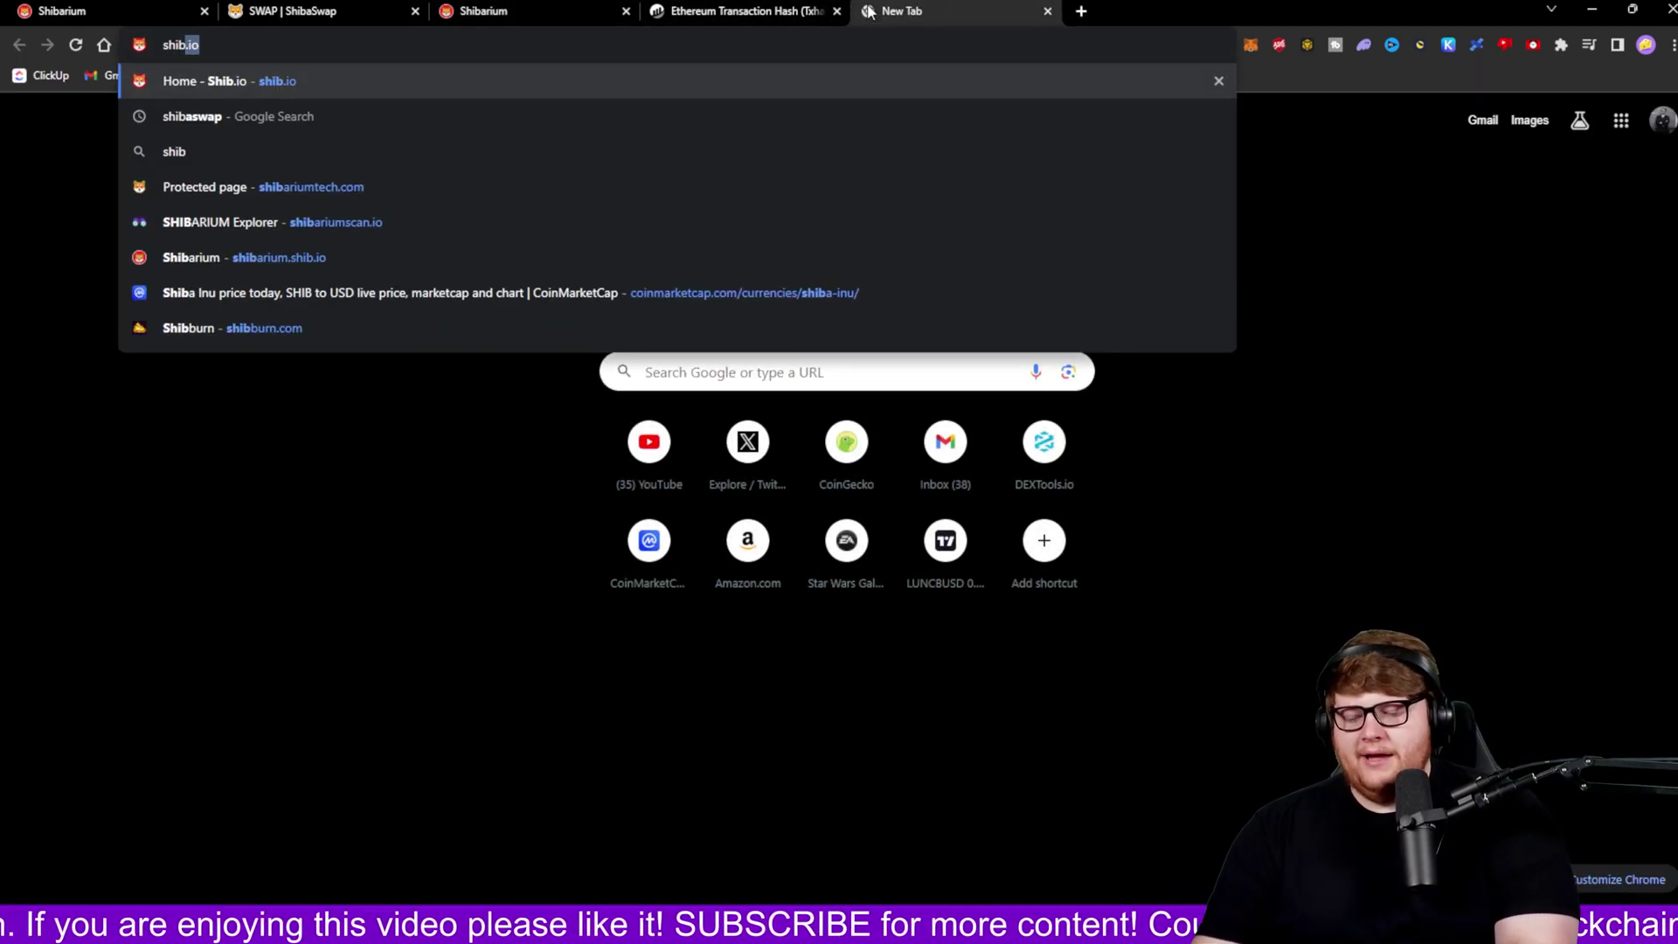
key(Return)
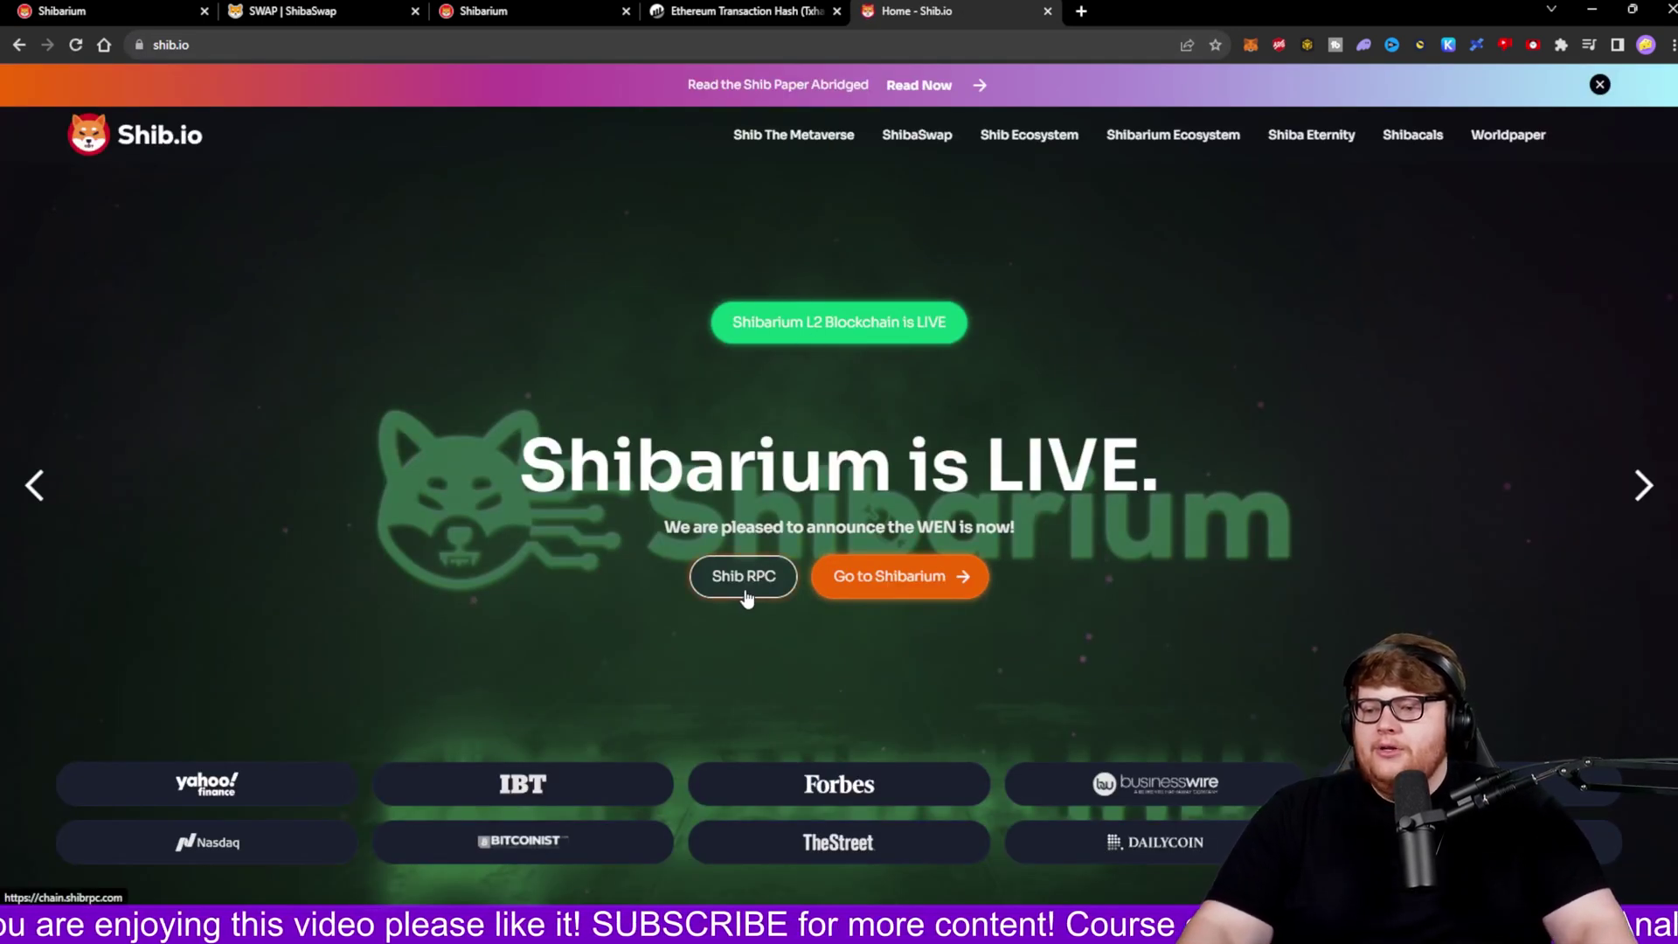
click(744, 587)
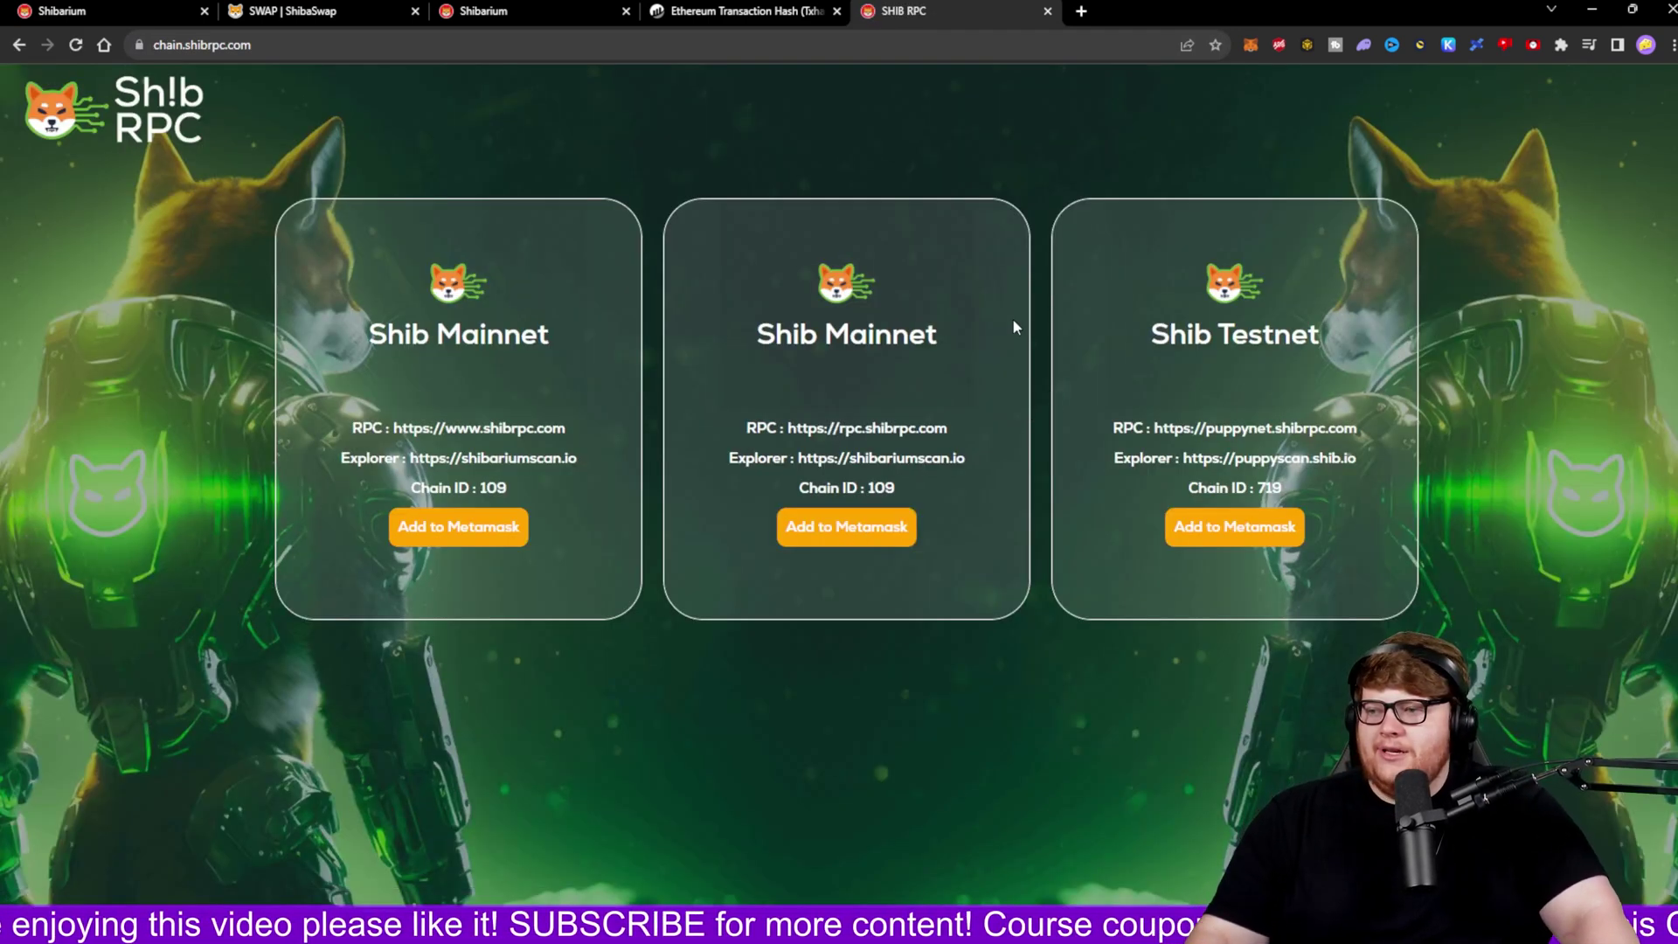
- Circle the Shib Mainnet network entries, then return to the Shibarium bridge
mouse_move(979, 202)
mouse_down()
mouse_move(821, 712)
mouse_move(935, 307)
mouse_up()
drag(635, 175, 524, 271)
key(Escape)
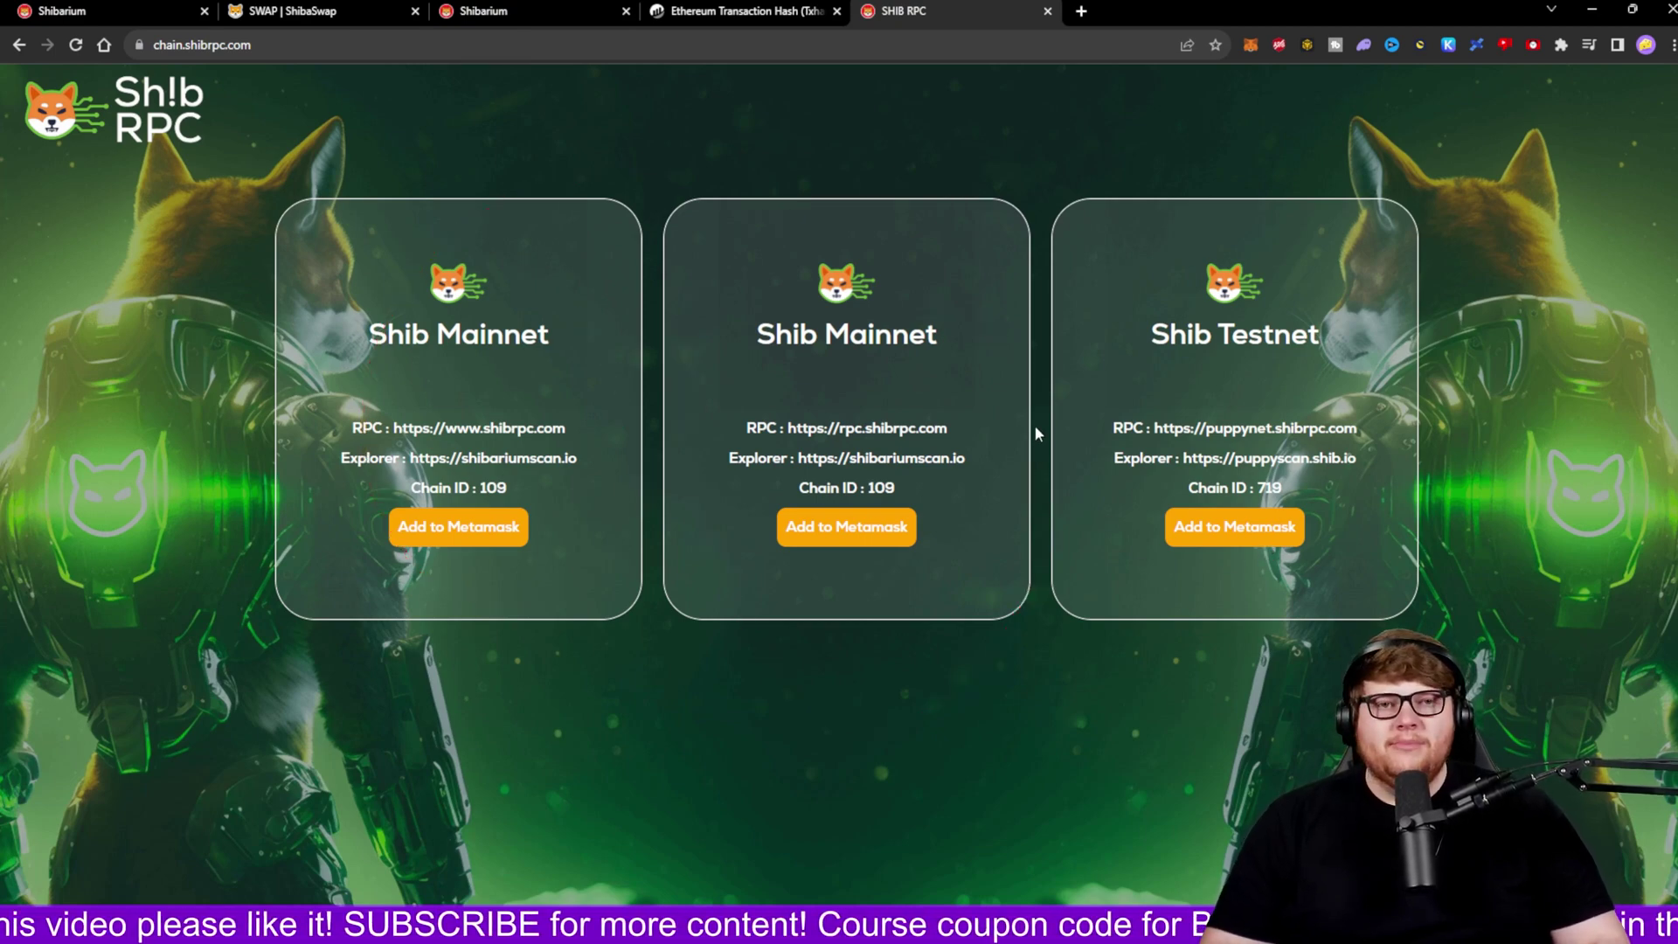
click(536, 11)
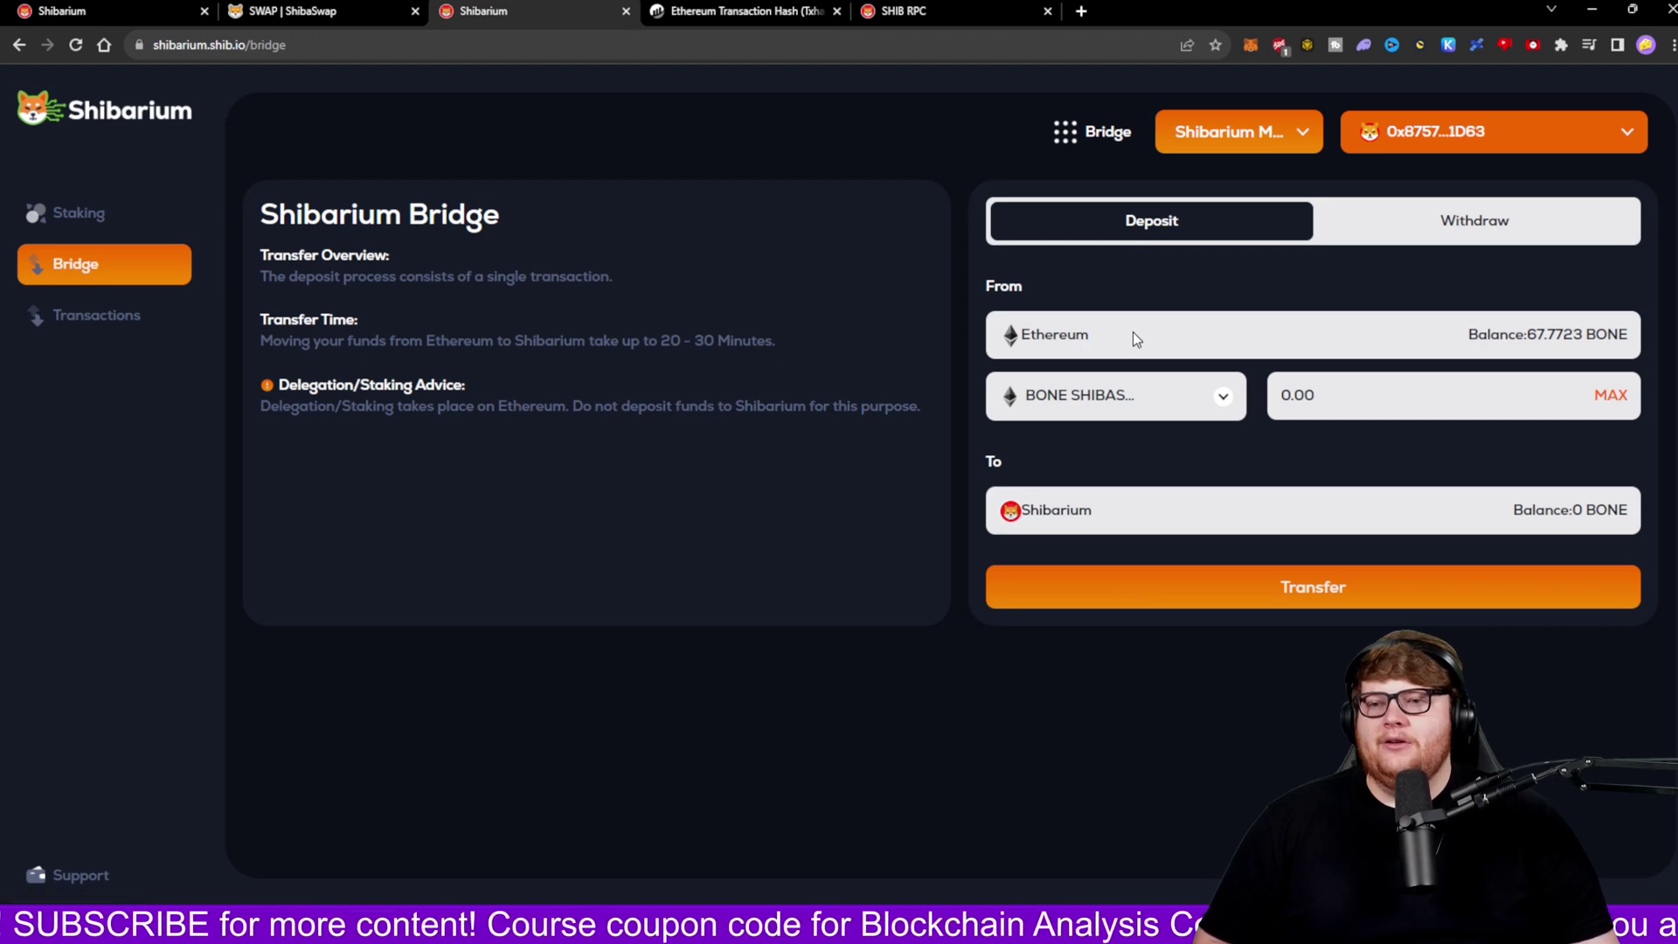
- Switch to Withdraw, marking Shibarium to Ethereum and the 60 mins–3 hours withdraw time
click(1433, 224)
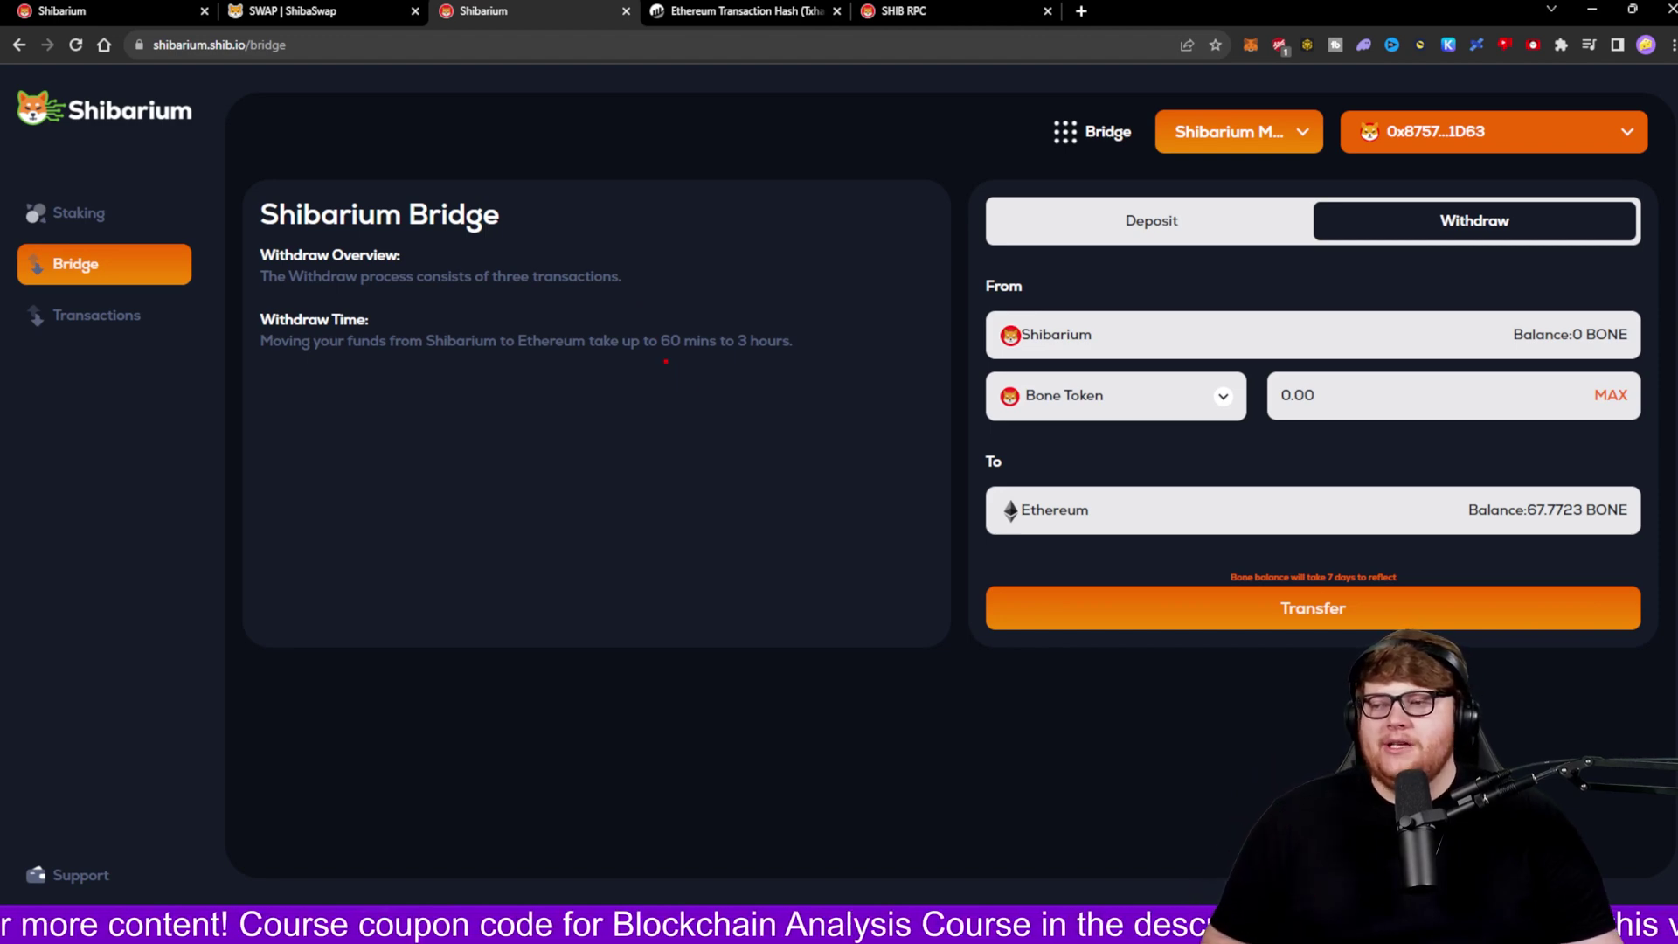
drag(1108, 307, 1046, 273)
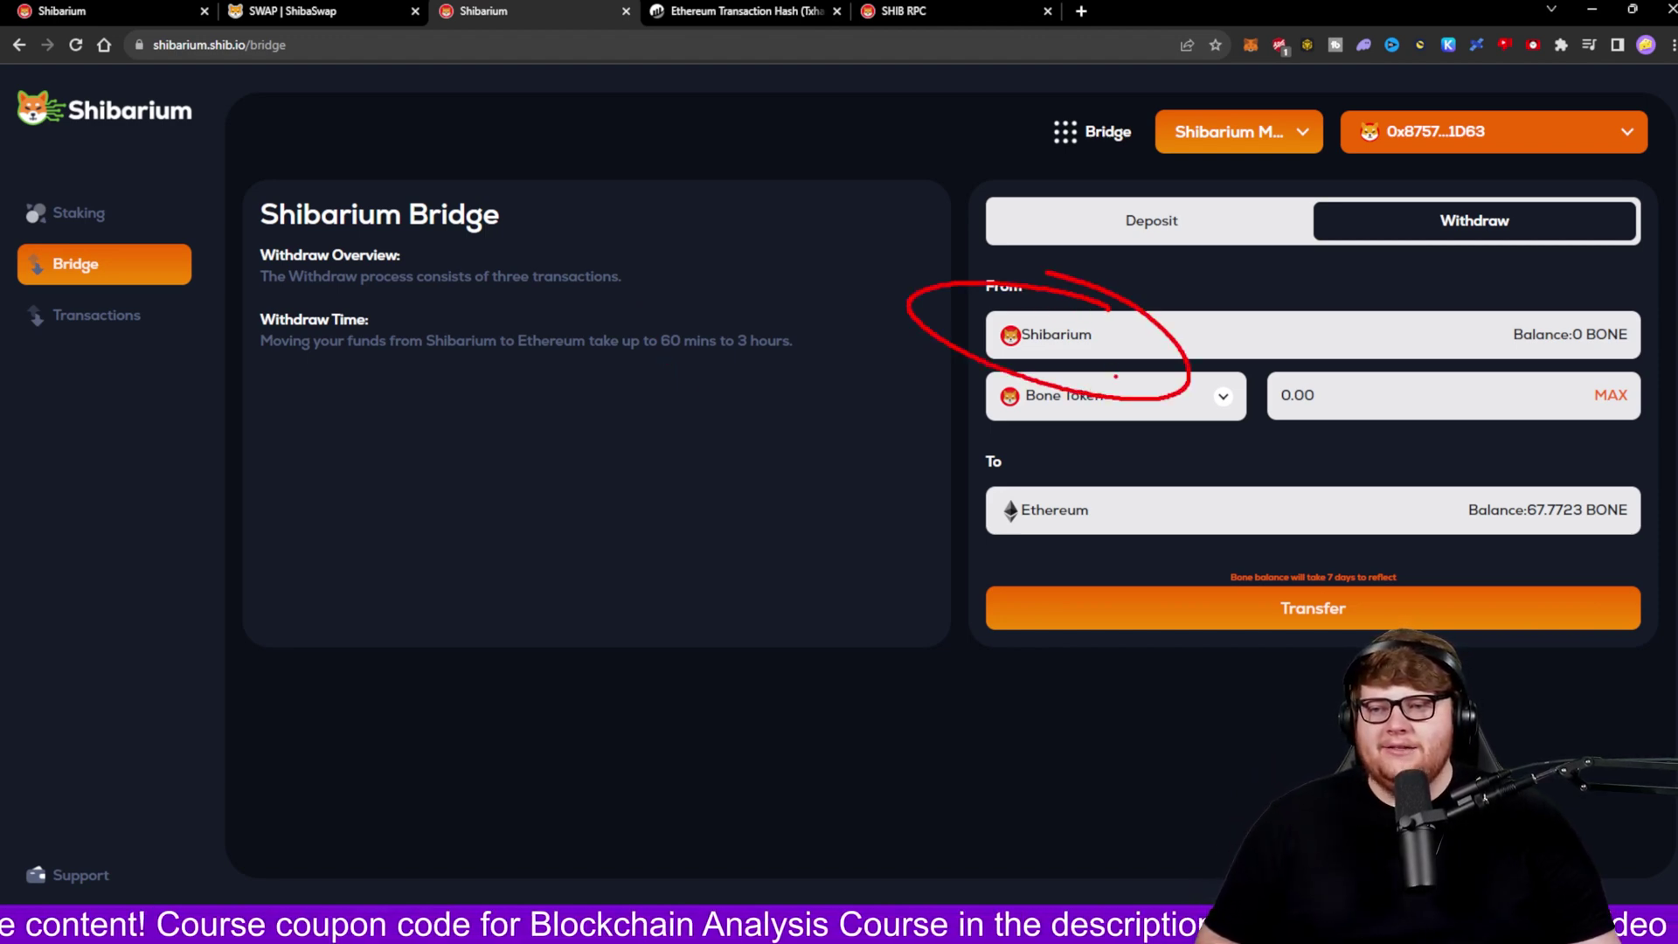
mouse_move(1153, 487)
mouse_down()
mouse_move(979, 472)
mouse_move(1088, 463)
mouse_up()
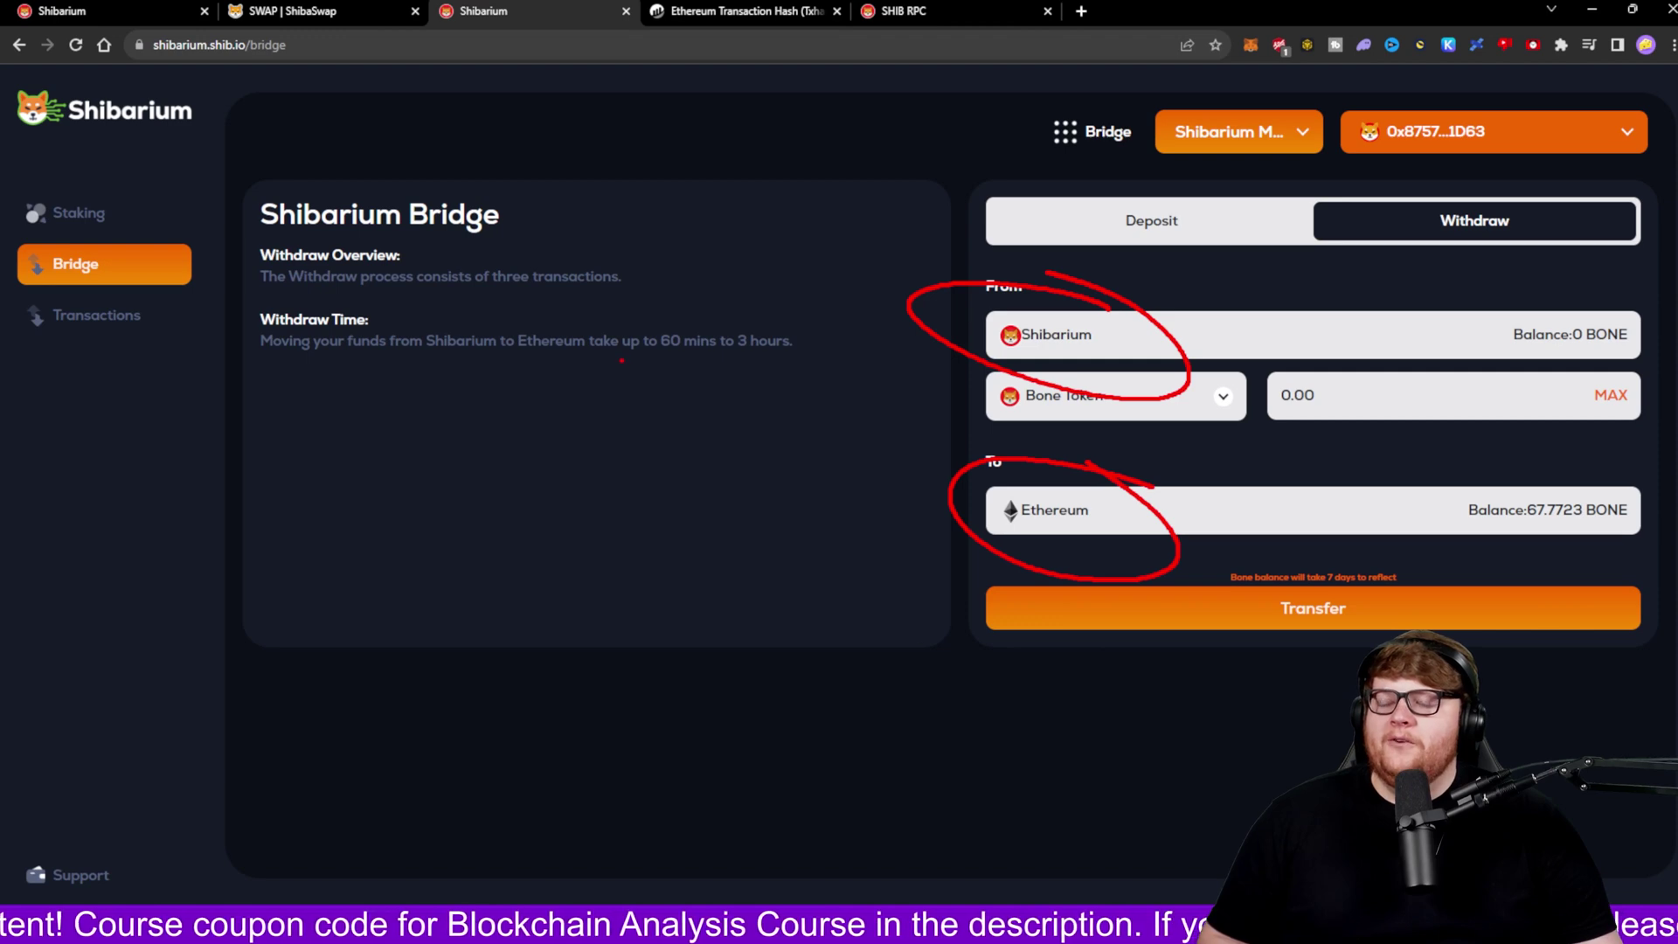
drag(422, 359, 799, 362)
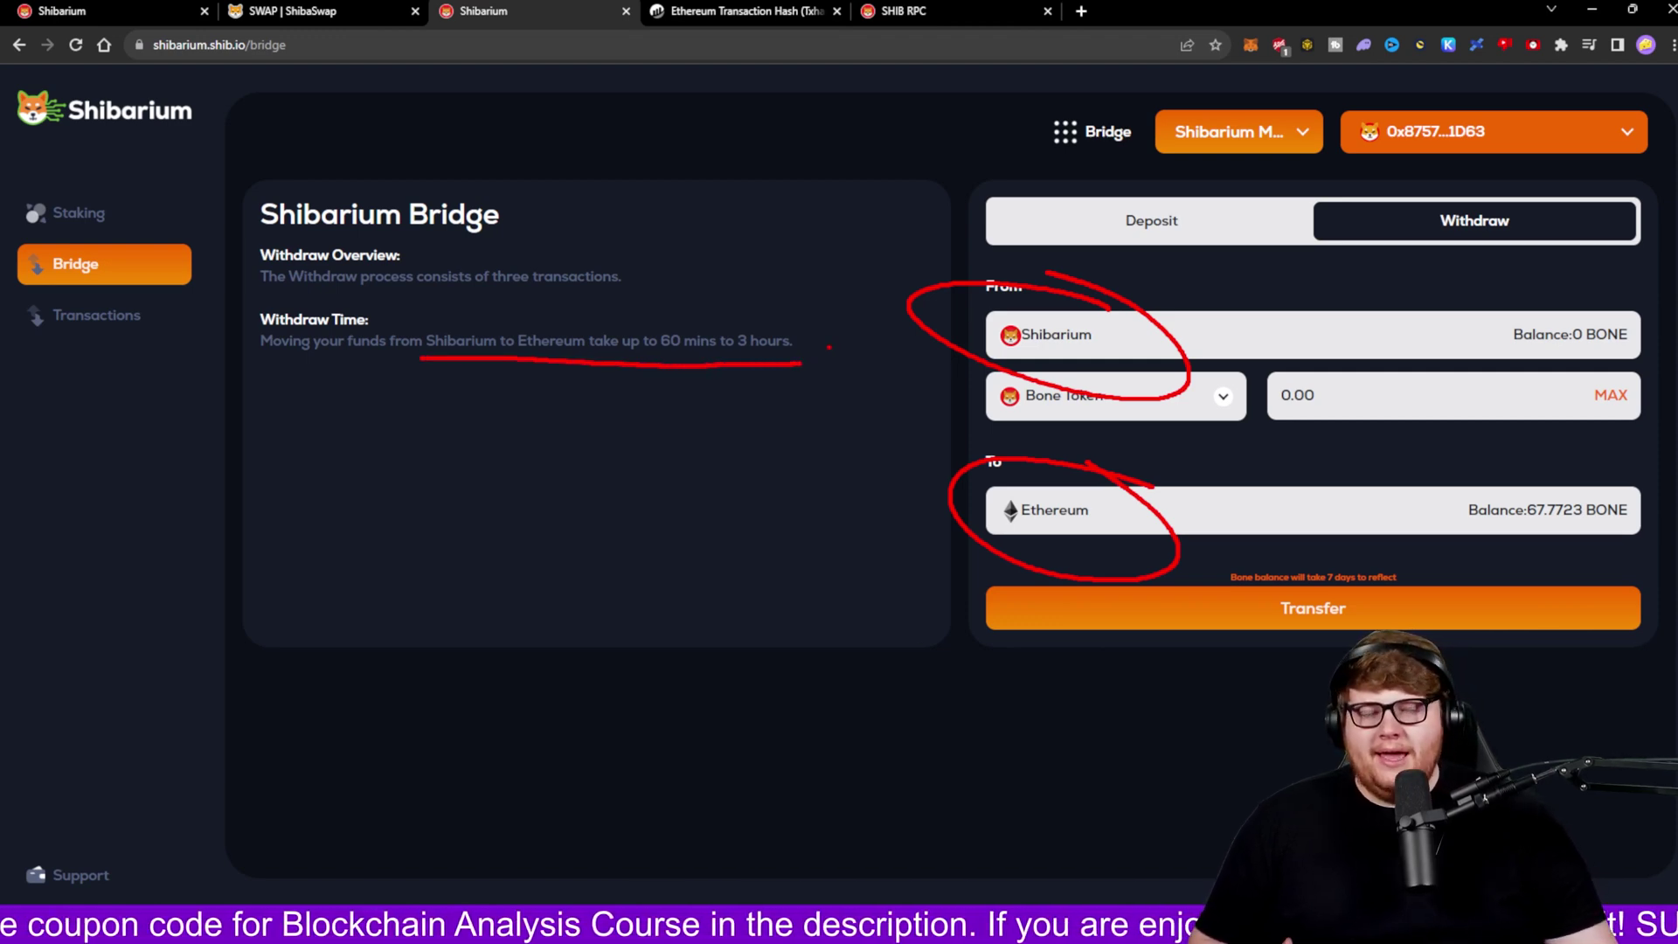
key(Escape)
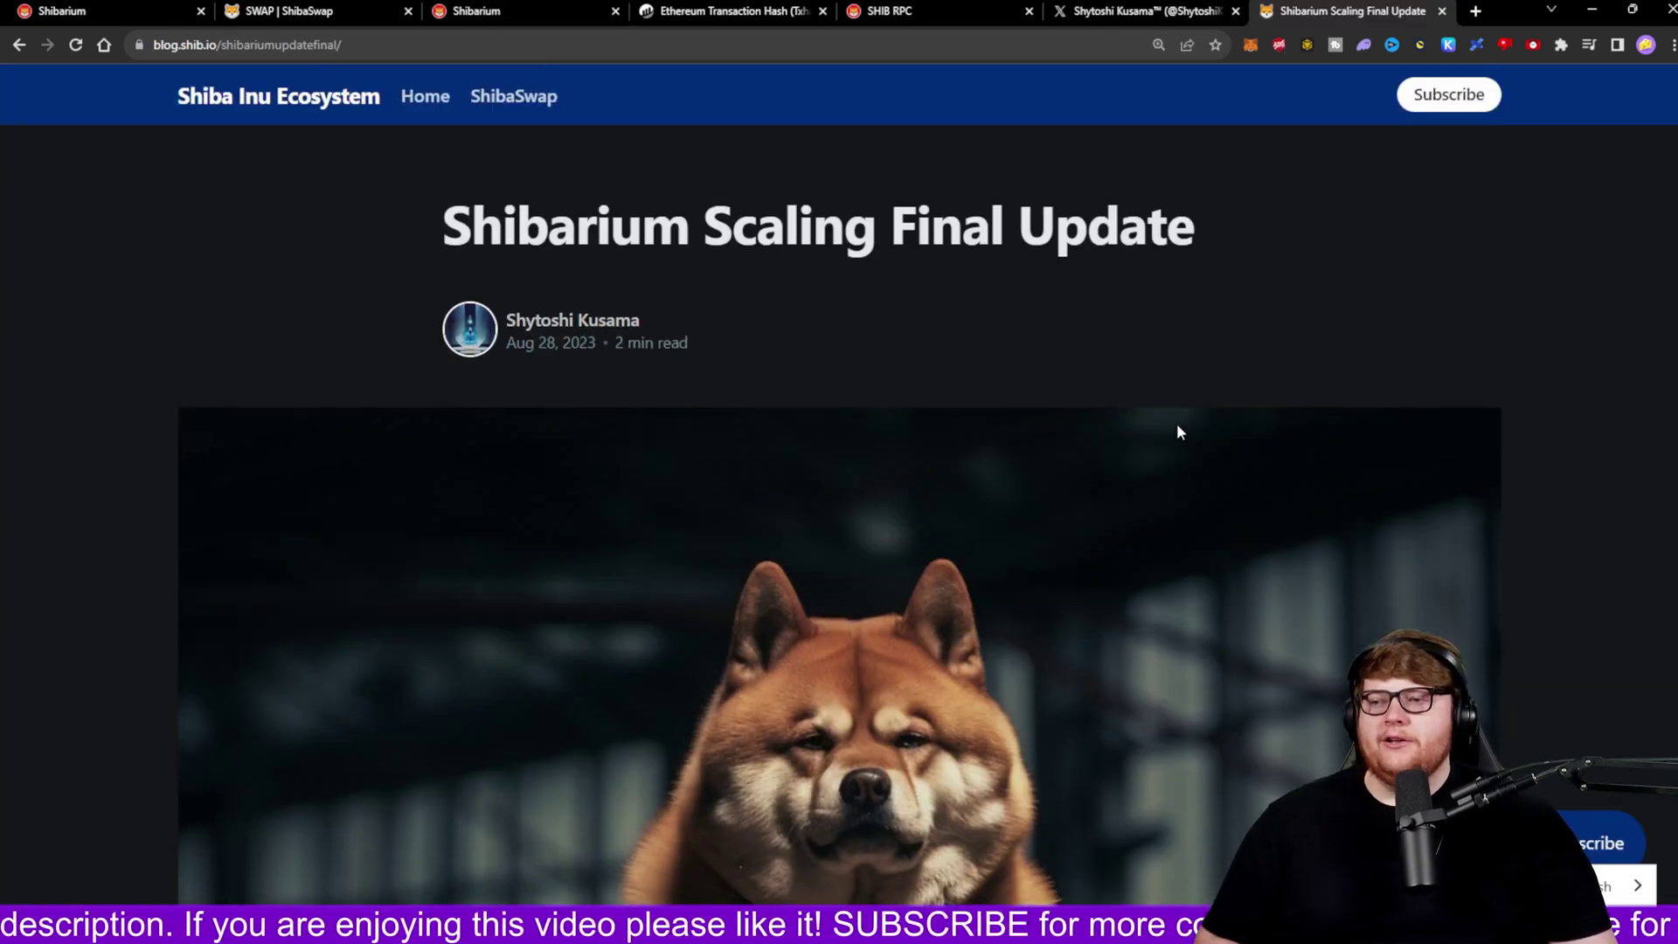
scroll(1176, 432, down, 15)
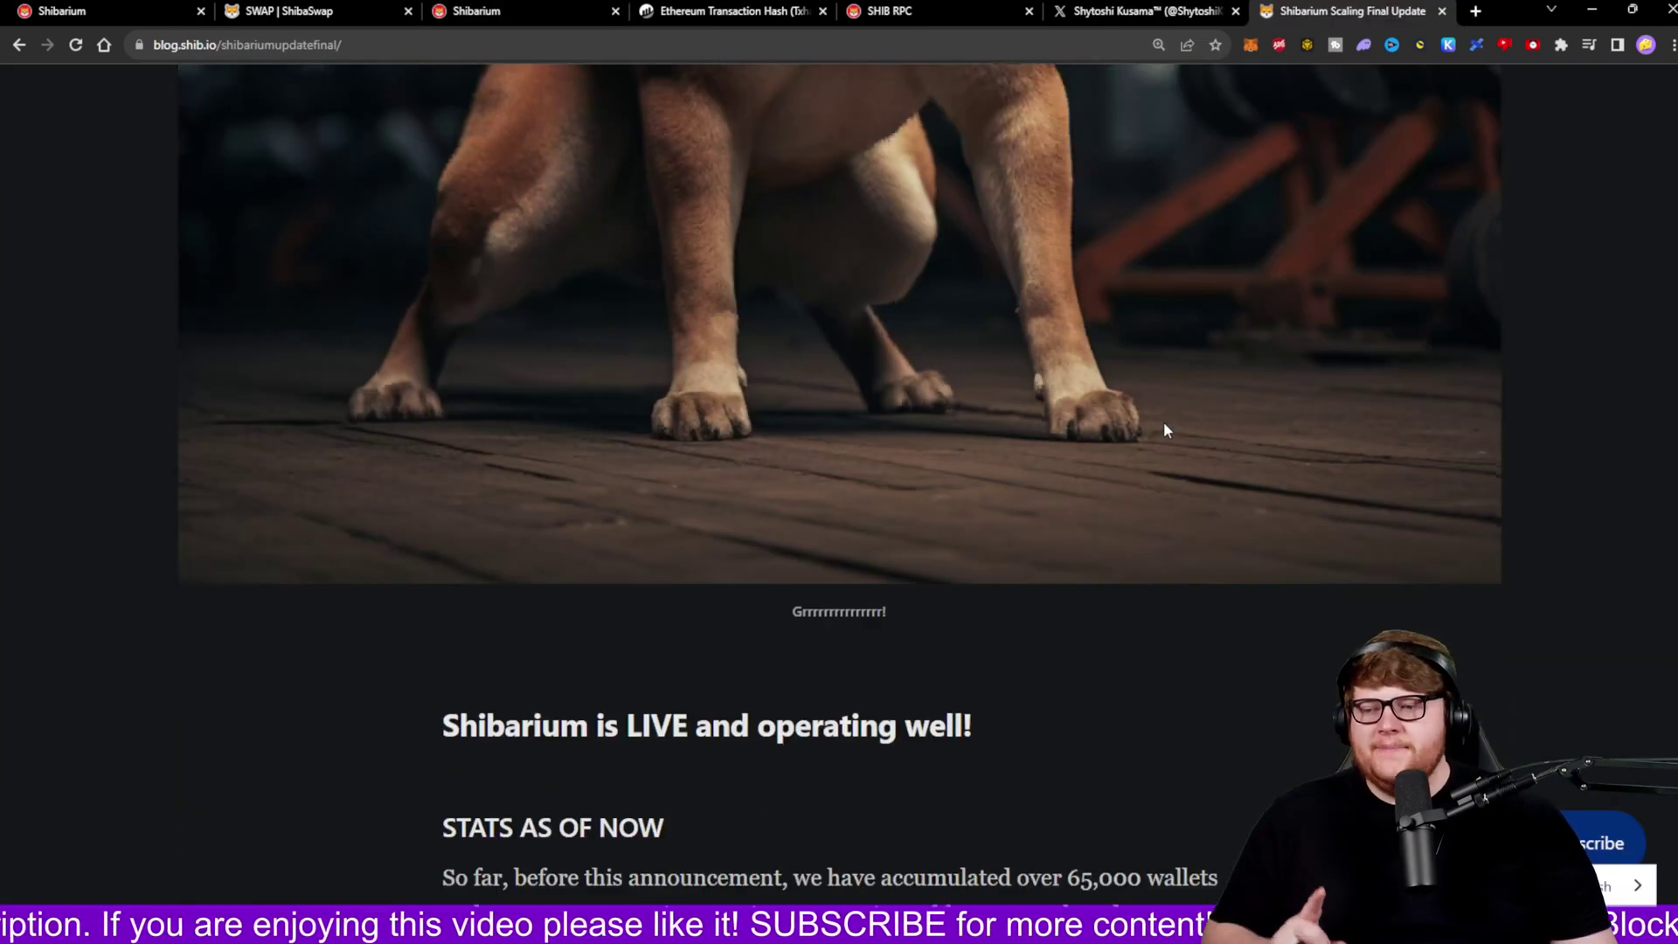
scroll(1158, 424, down, 8)
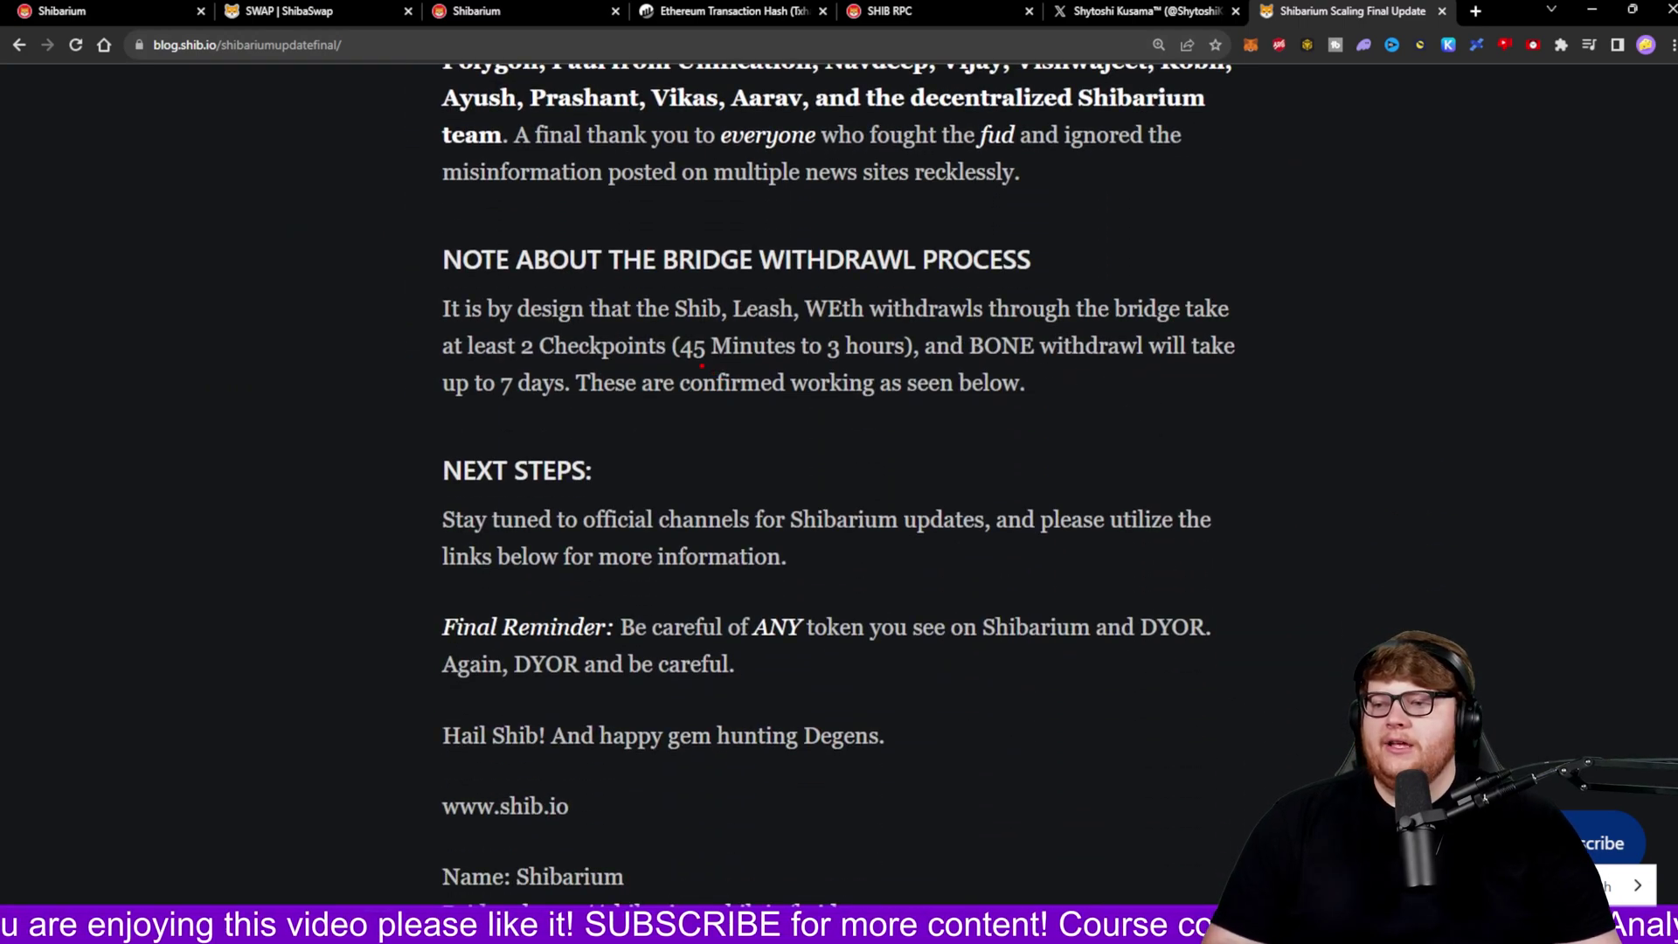
drag(687, 361, 874, 357)
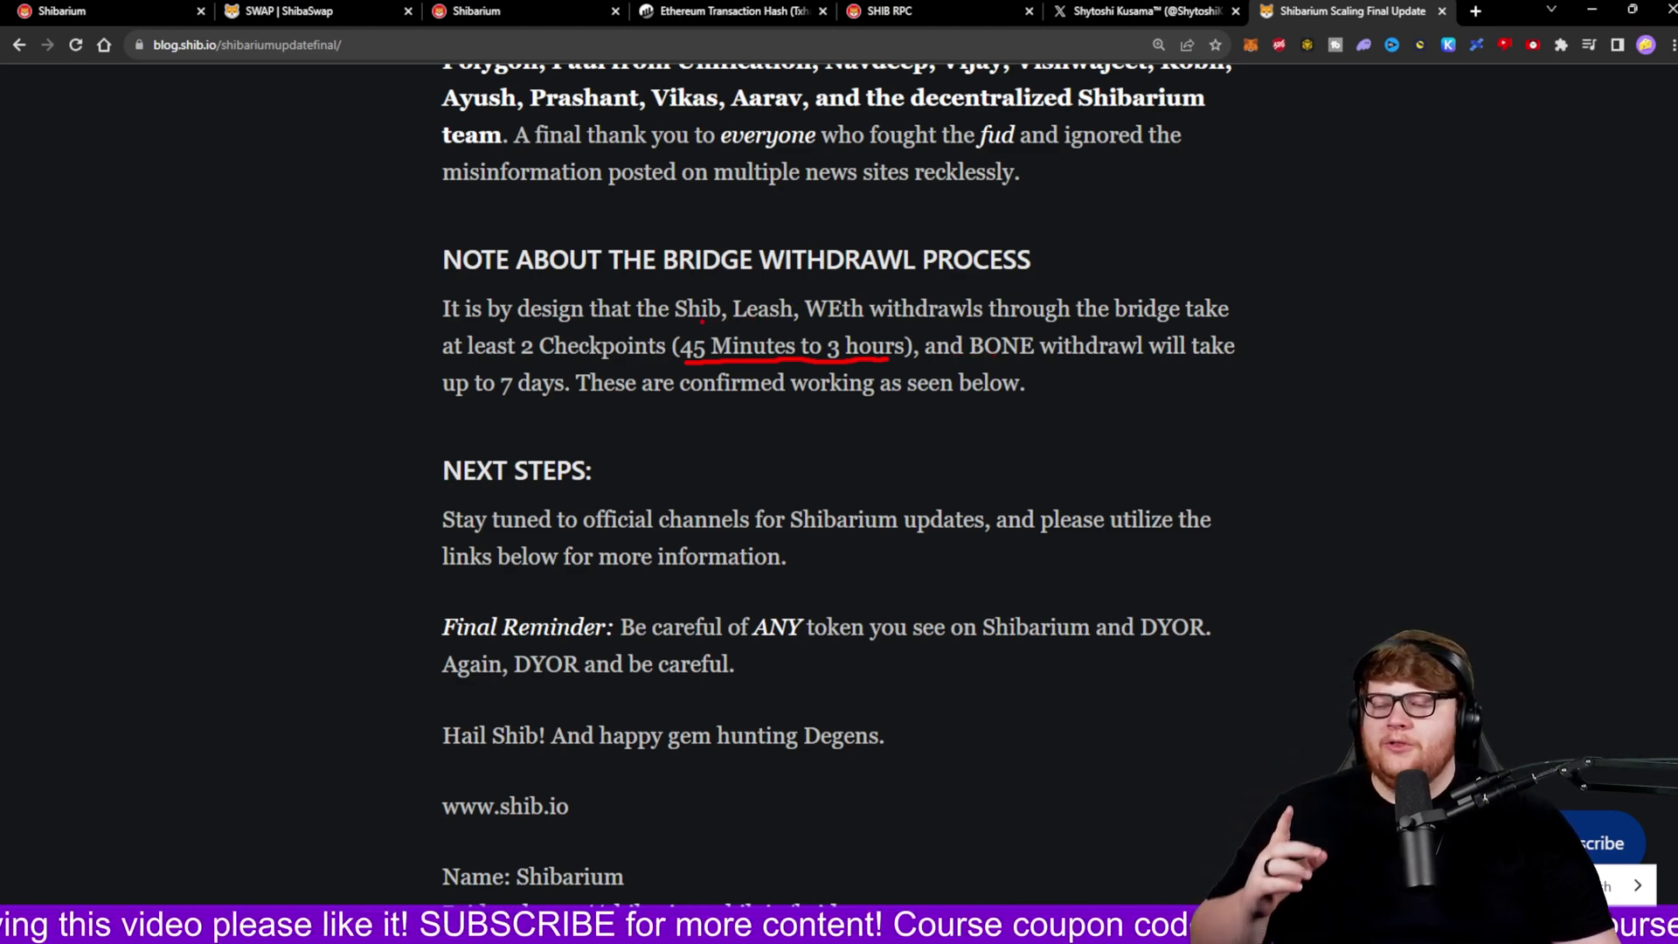
drag(677, 325, 719, 325)
drag(734, 324, 798, 325)
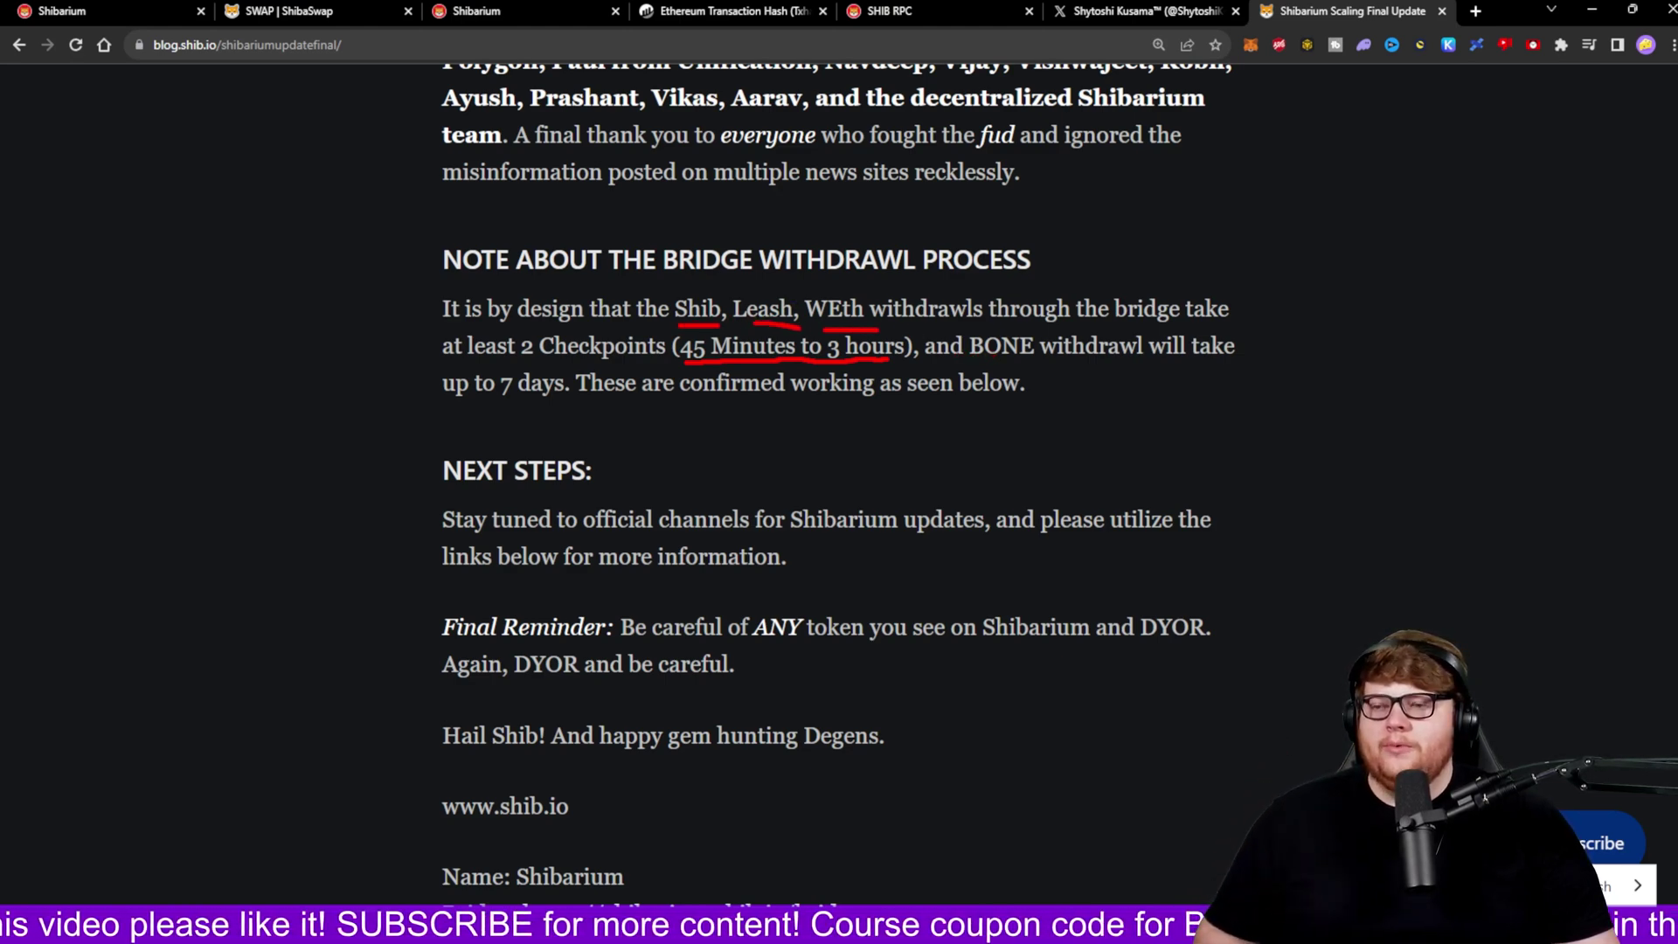
drag(1118, 324, 1223, 325)
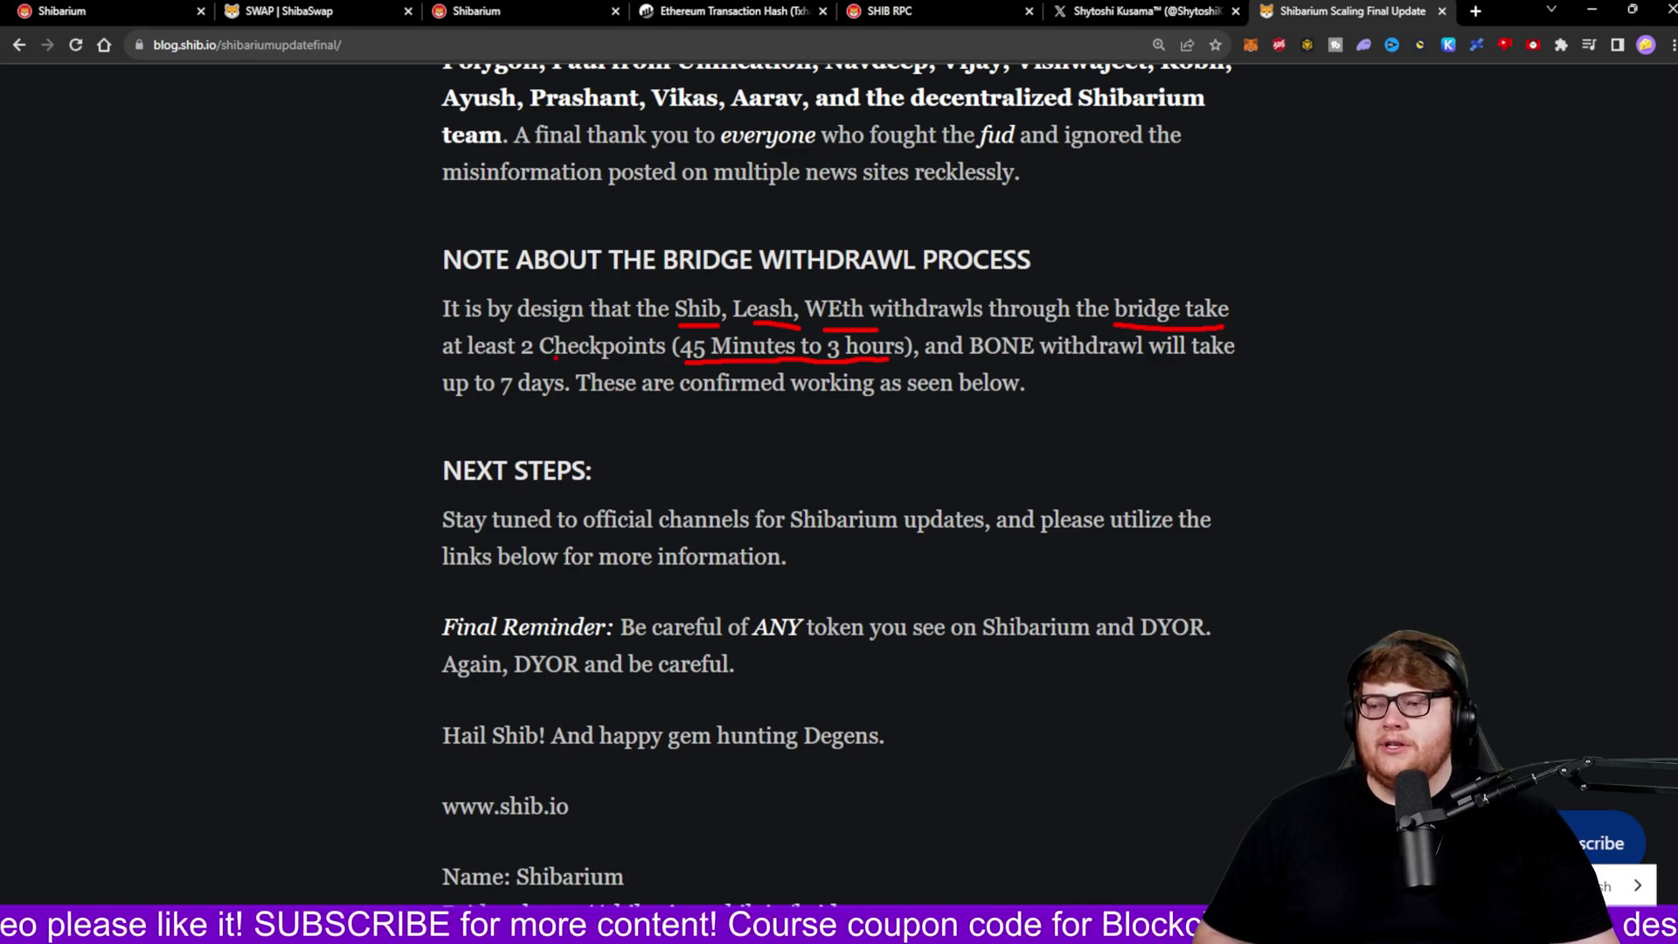
drag(516, 371, 627, 369)
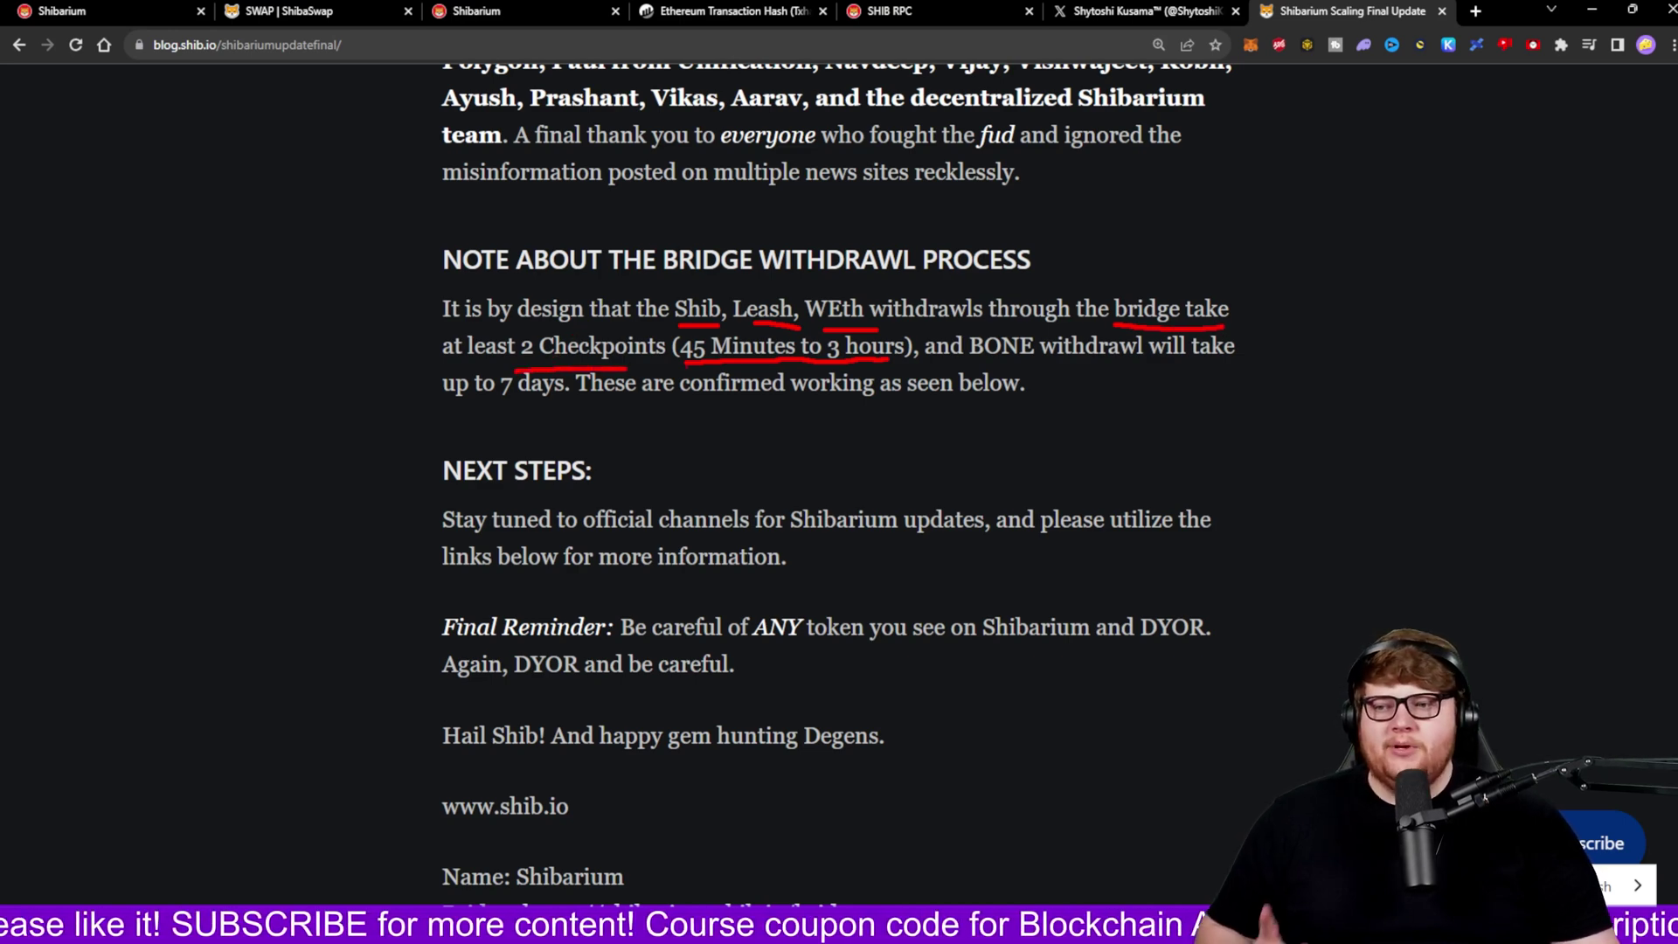
drag(983, 370, 1188, 372)
drag(431, 419, 564, 417)
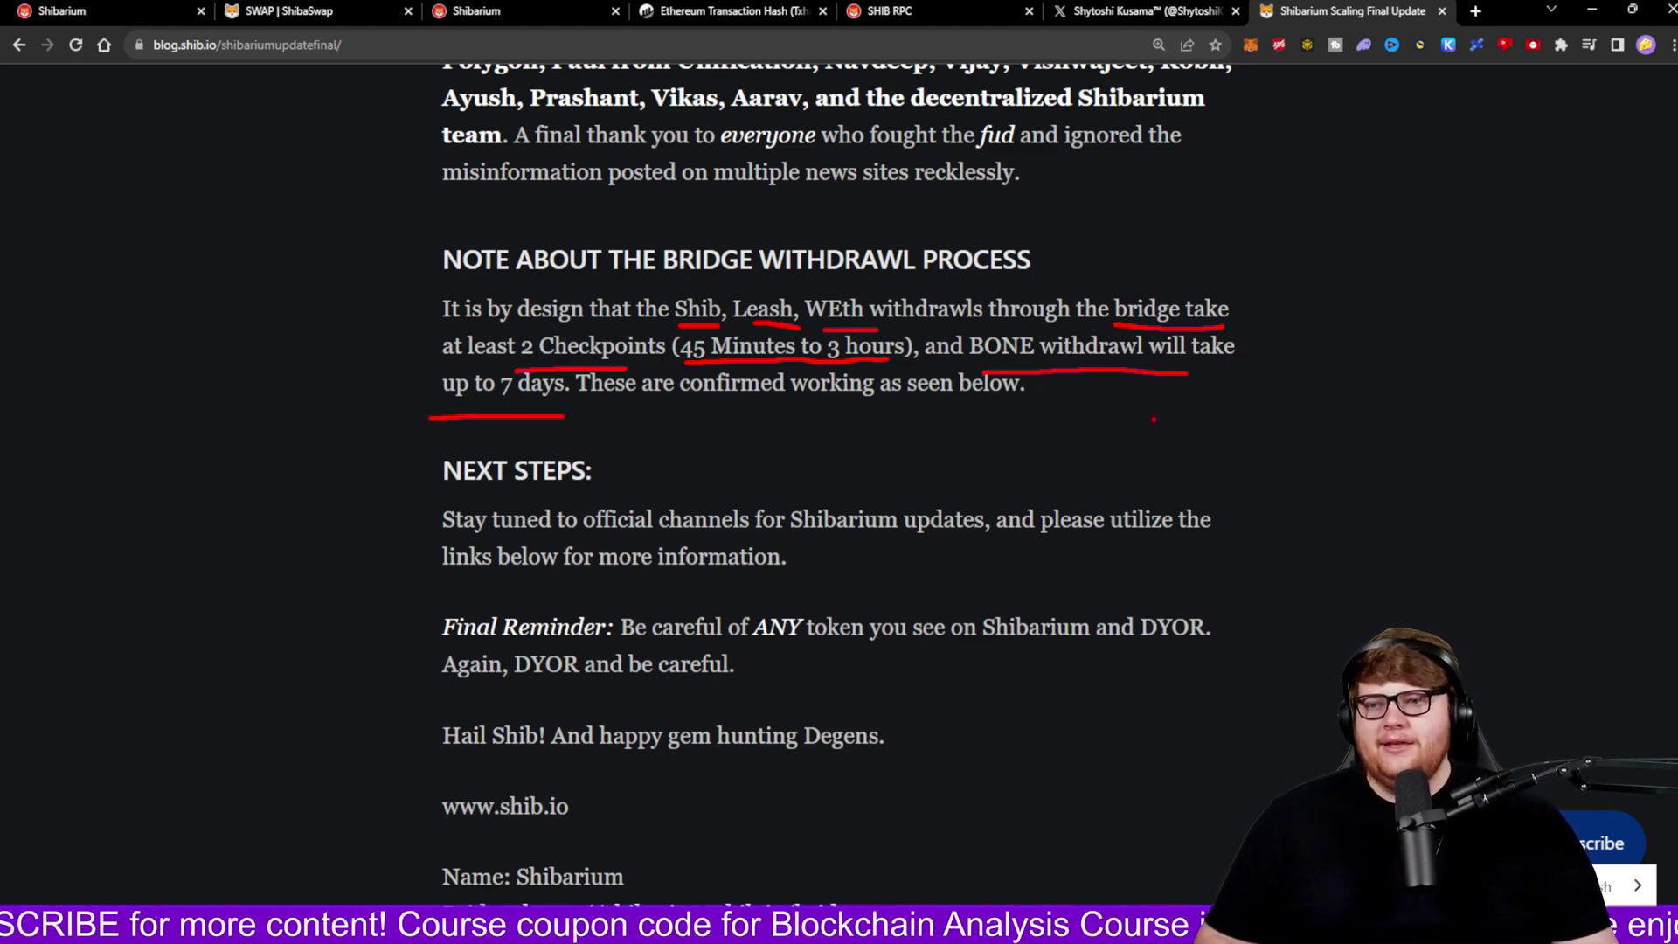
key(Escape)
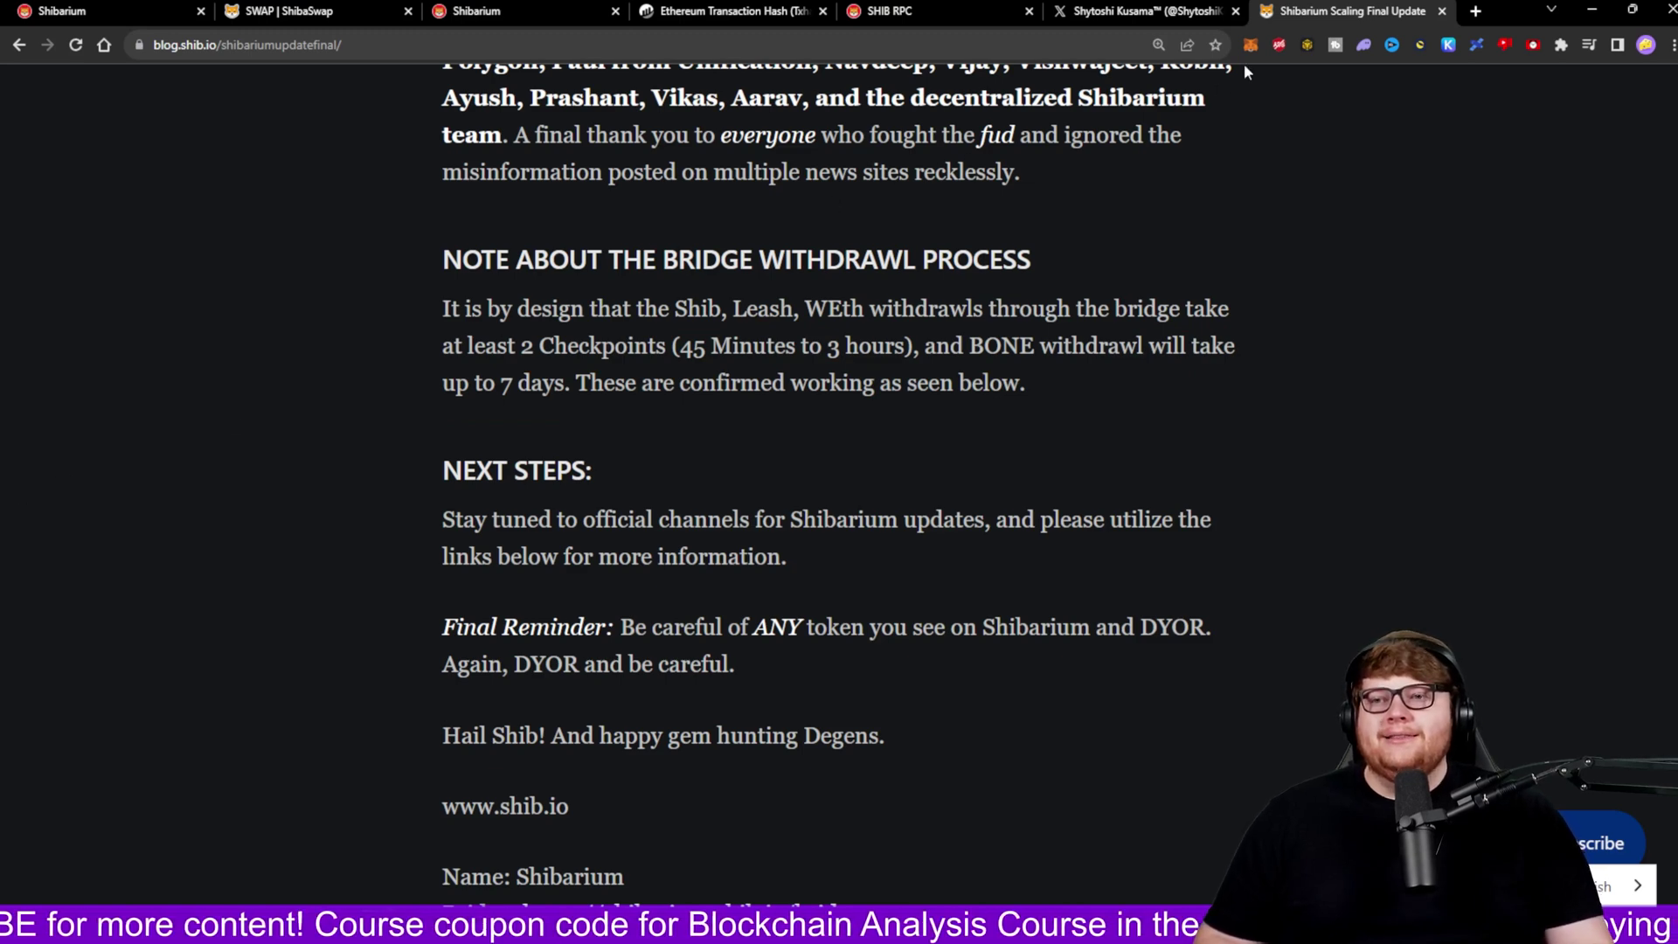
- Check the 67 BONE balance in MetaMask, then go back to the Shibarium bridge tab
click(1251, 44)
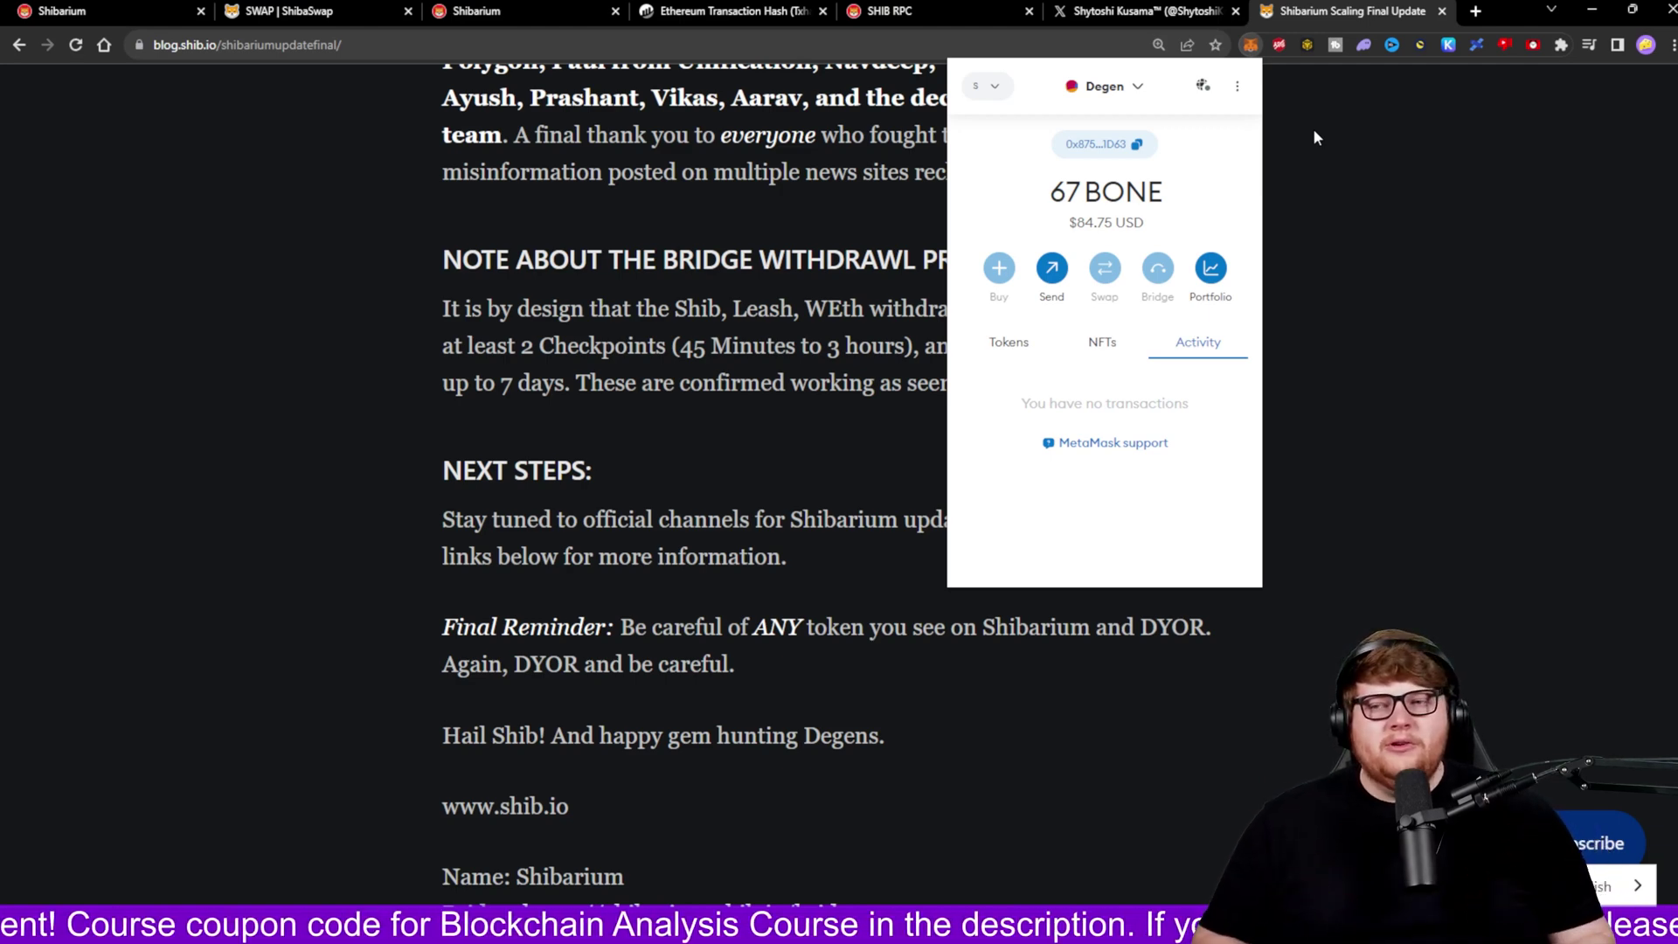
click(722, 411)
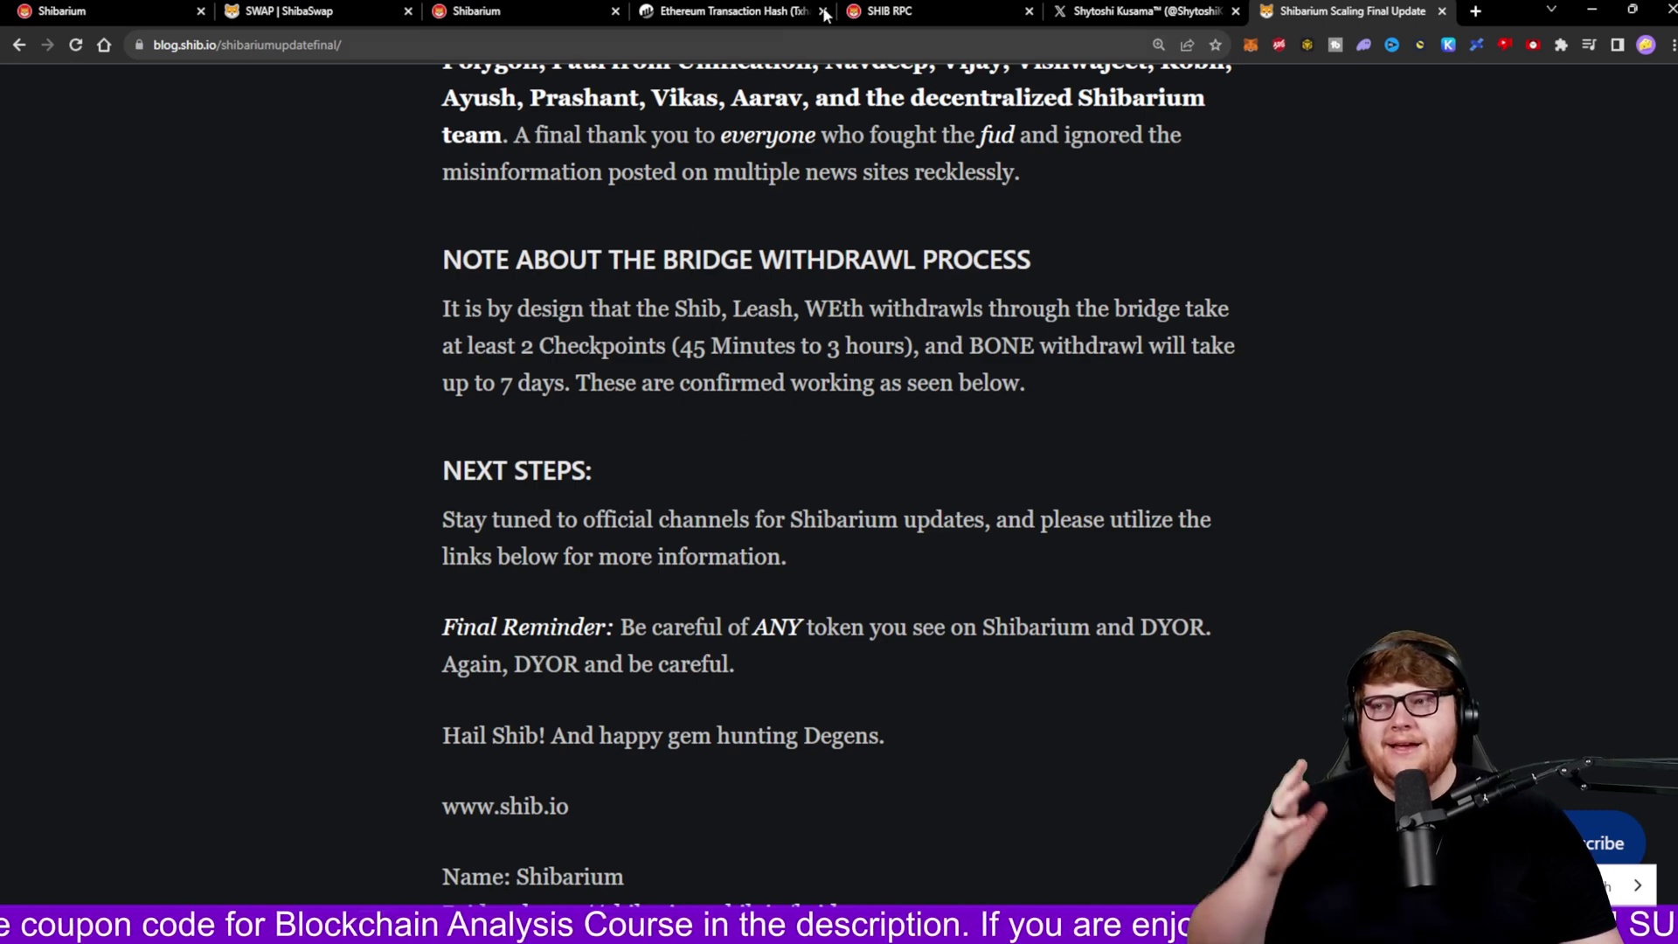
click(886, 11)
click(596, 12)
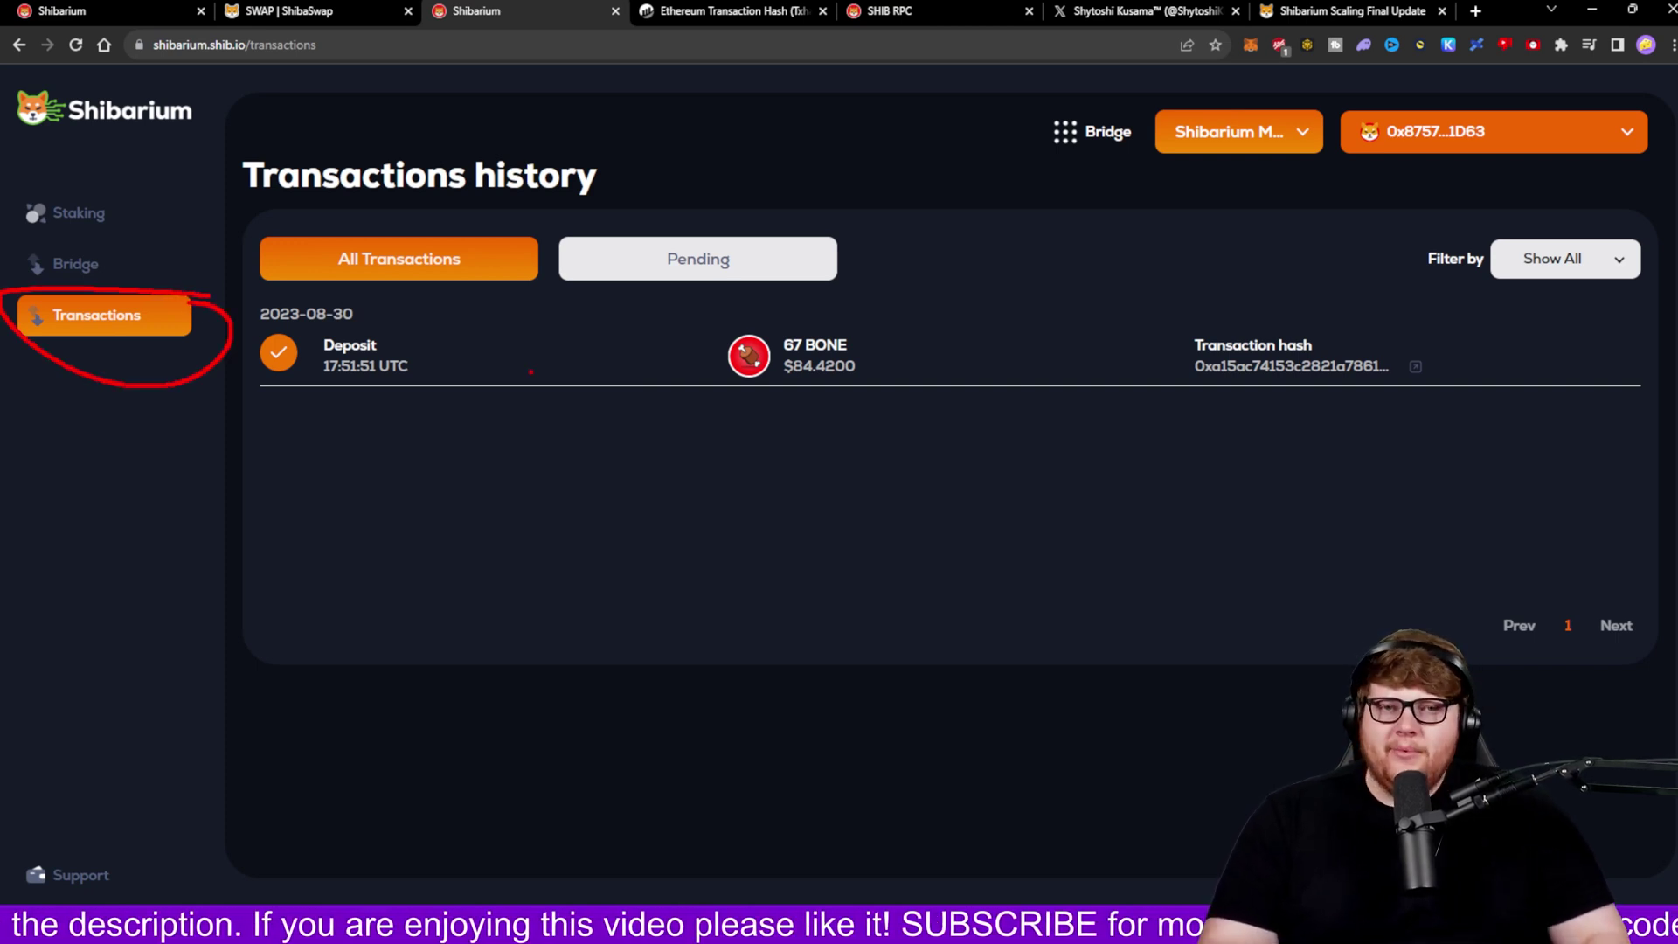
- Clear the old annotation, then underline the 17:51:51 UTC deposit time and circle the 67 BONE amount
key(Escape)
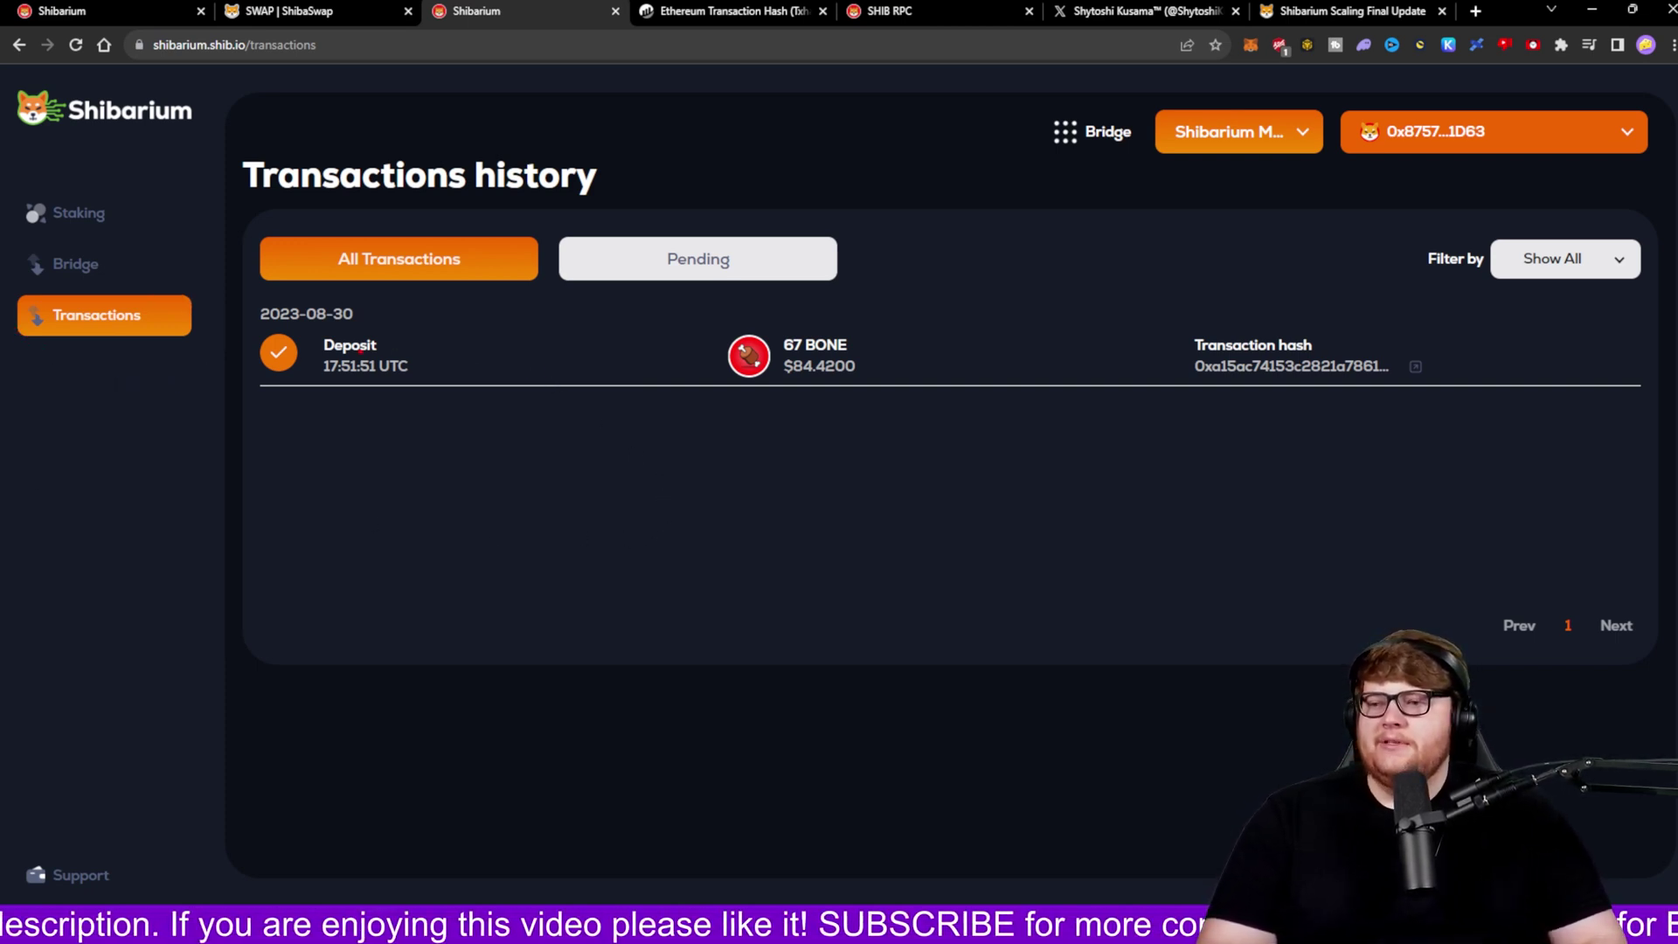
drag(305, 383, 414, 387)
mouse_move(897, 323)
mouse_down()
mouse_move(842, 305)
mouse_move(926, 321)
mouse_up()
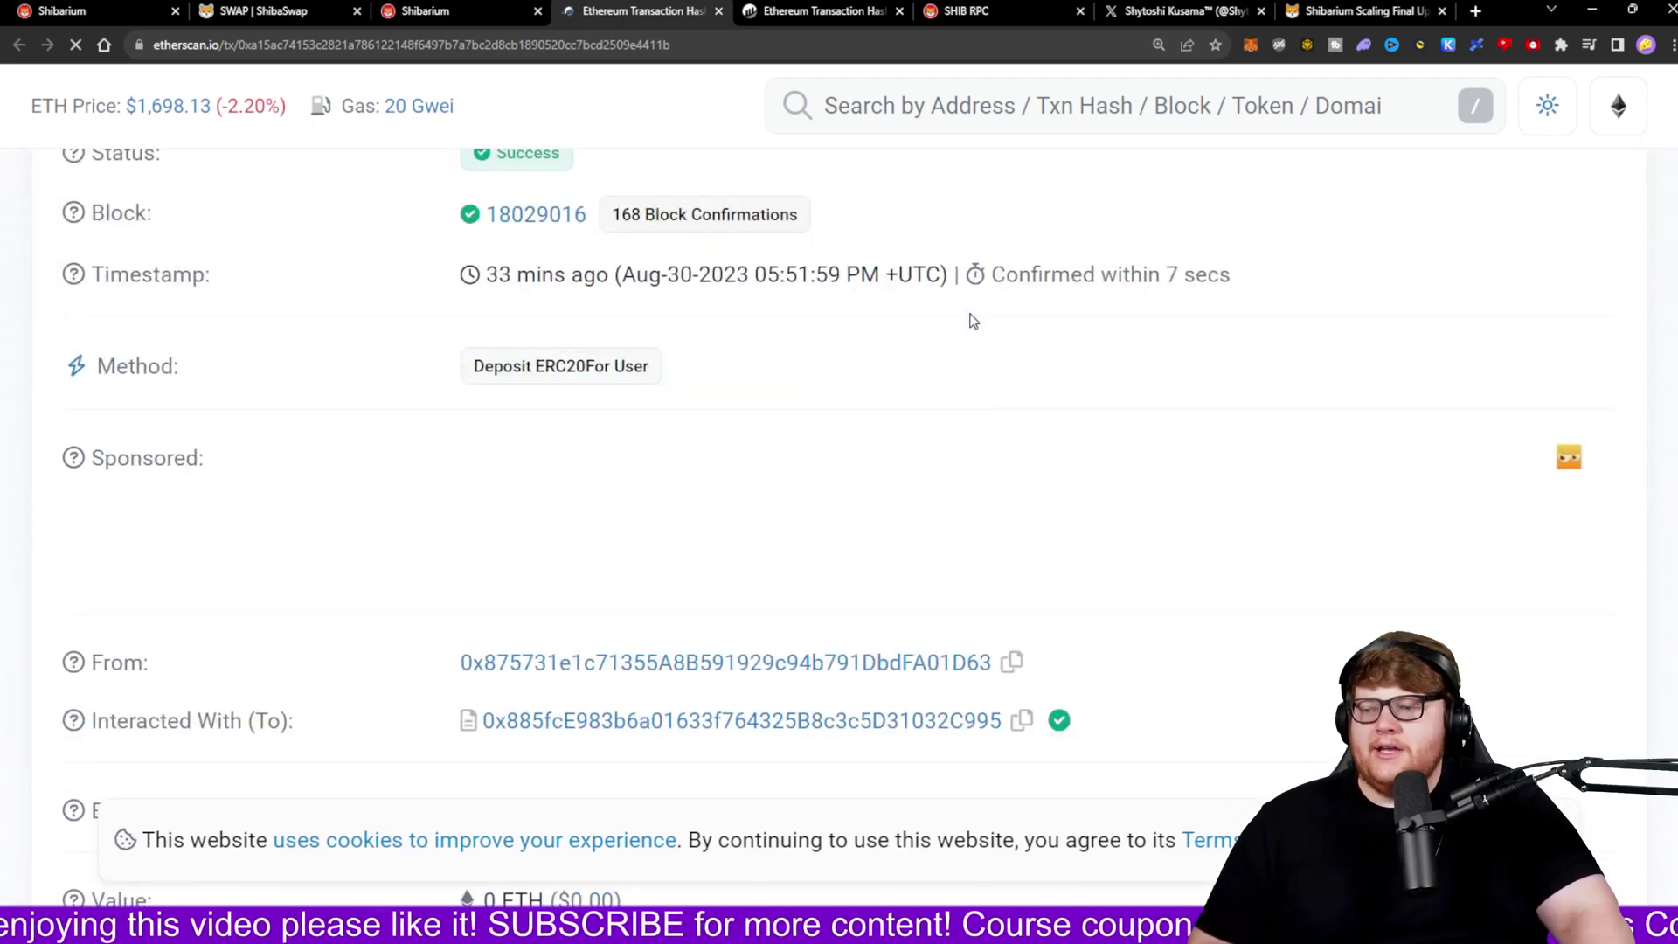
- Scroll to the top of the Etherscan transaction page and close it to return to Shibarium
scroll(974, 349, up, 7)
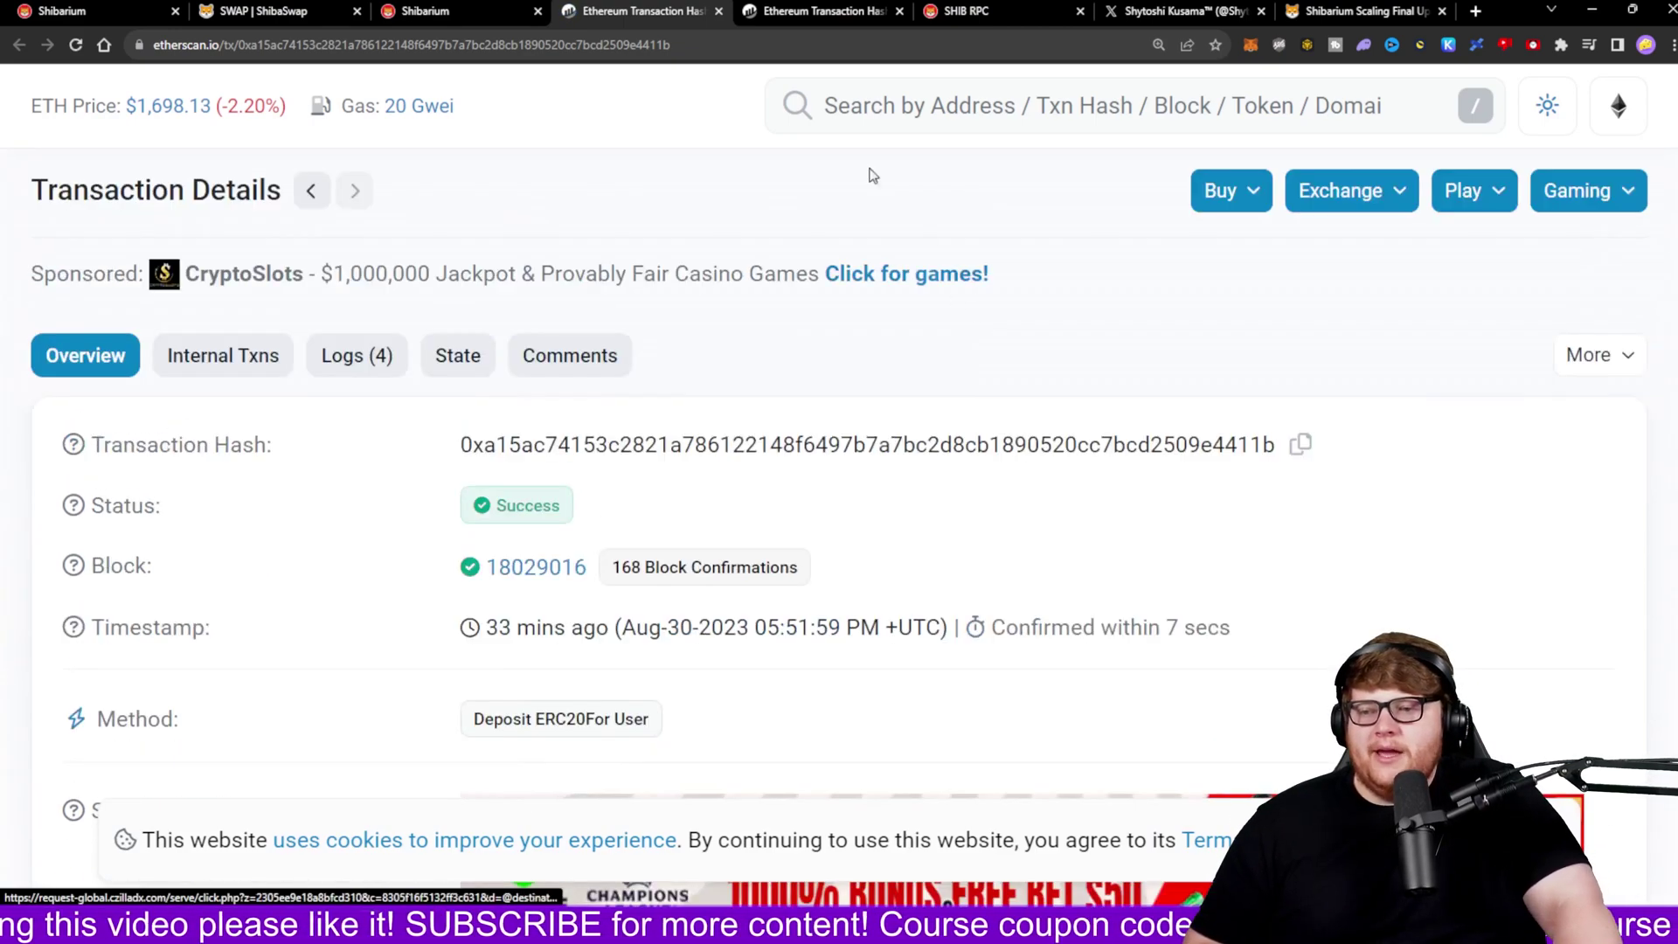
click(718, 11)
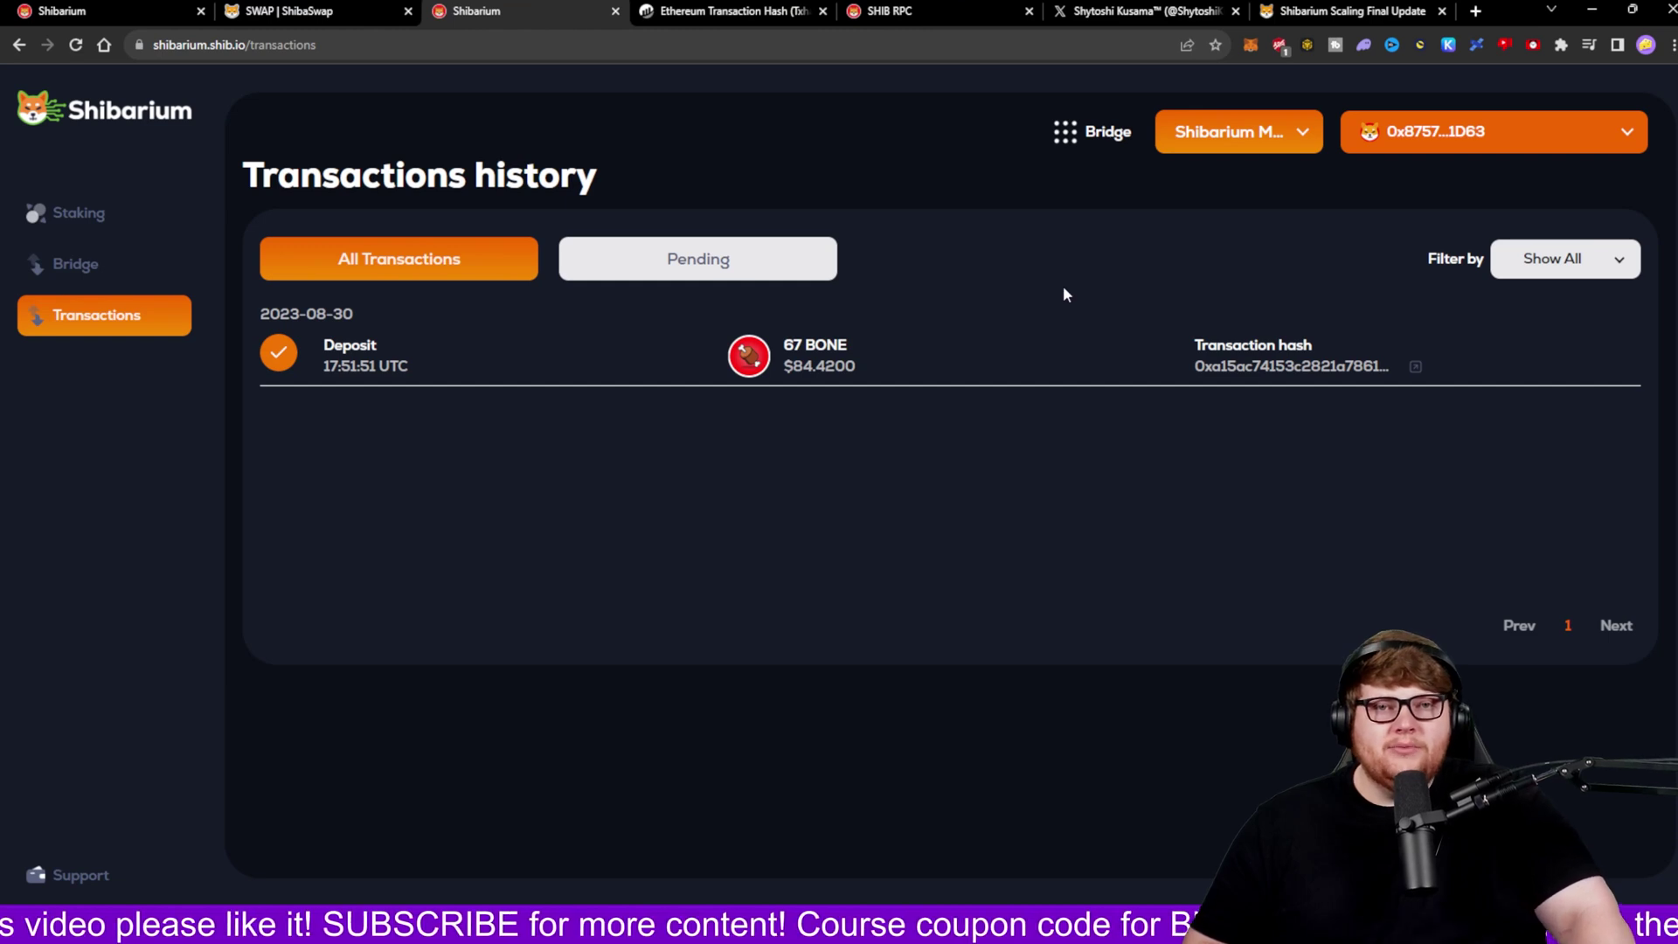
click(1252, 45)
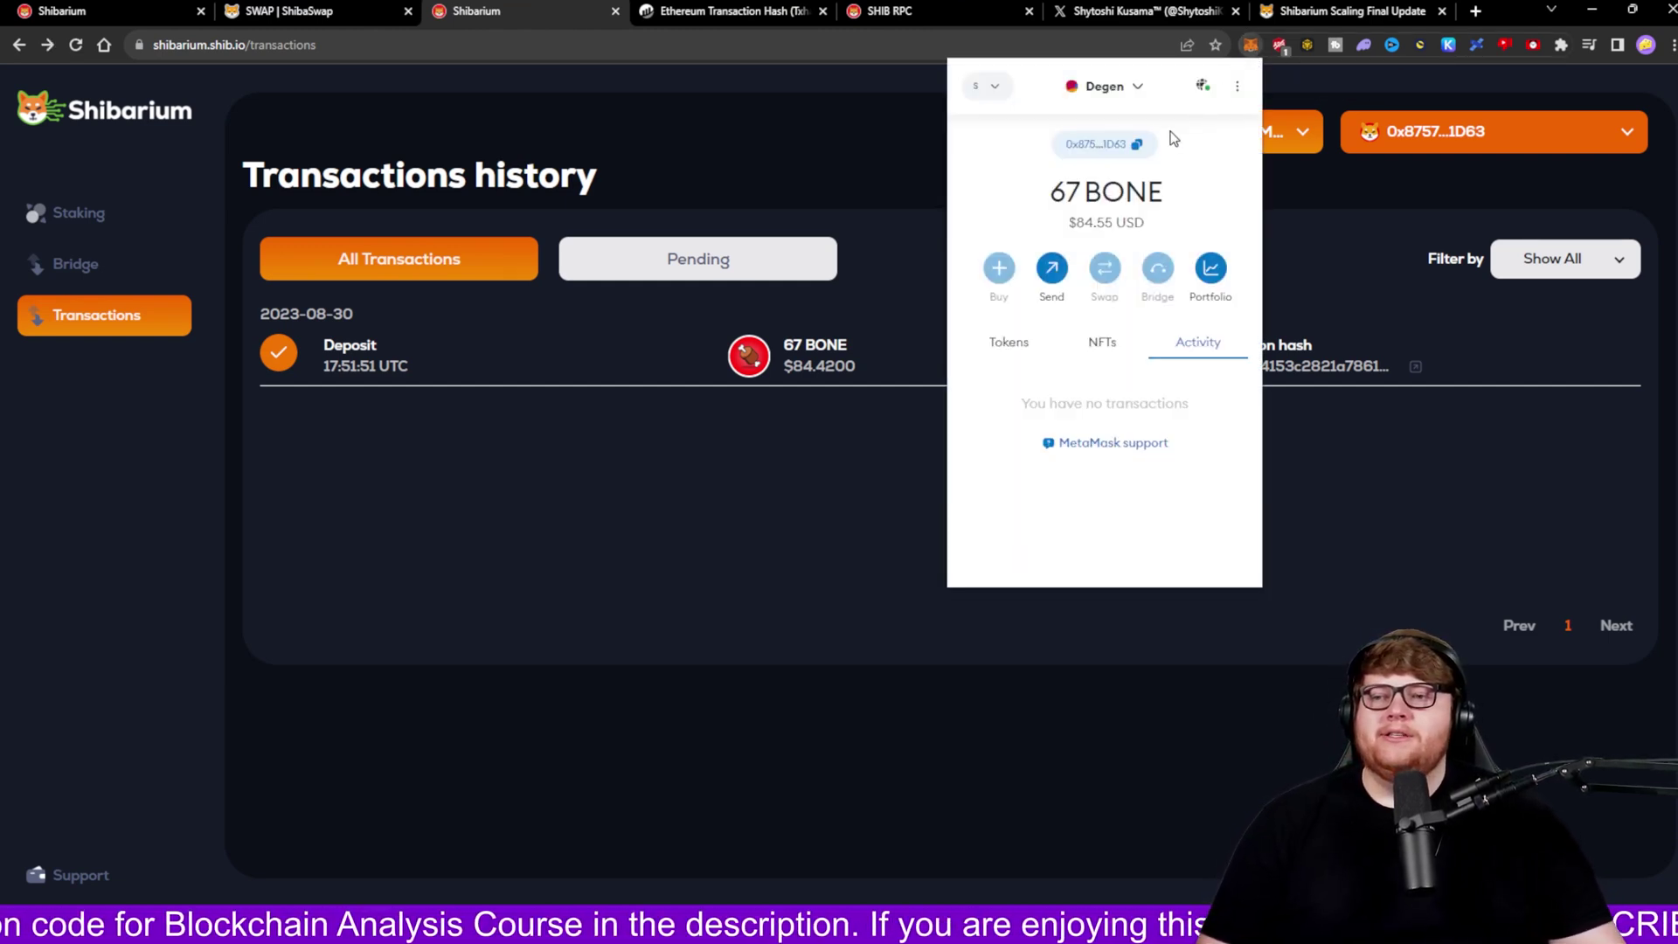
click(1053, 273)
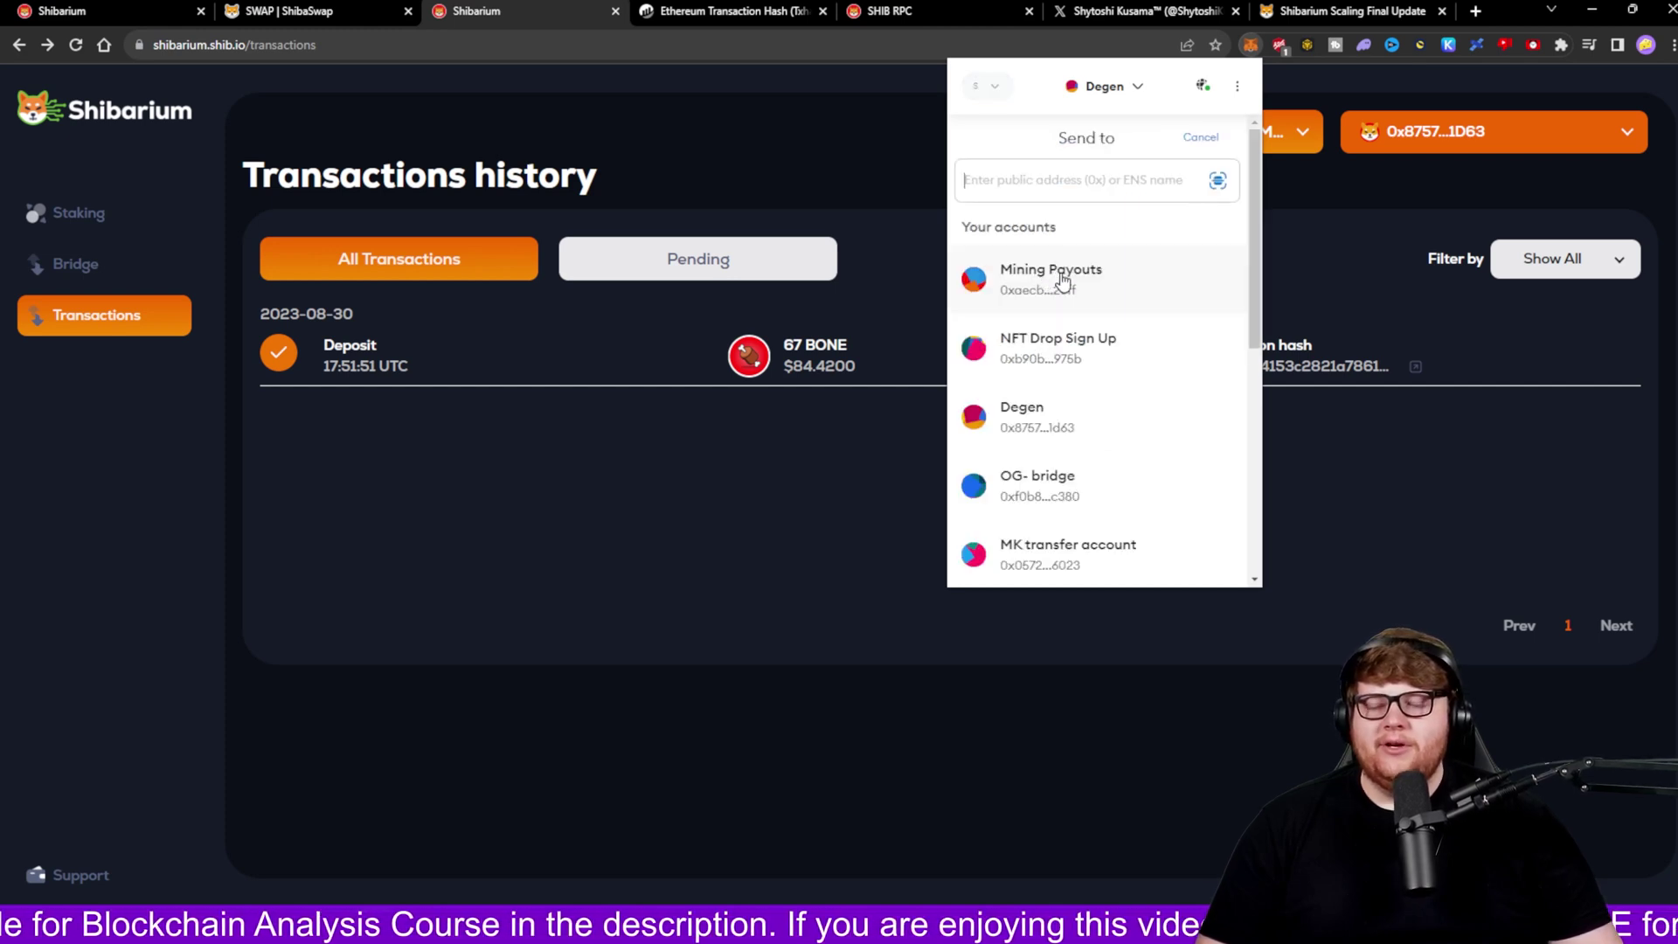
click(1094, 354)
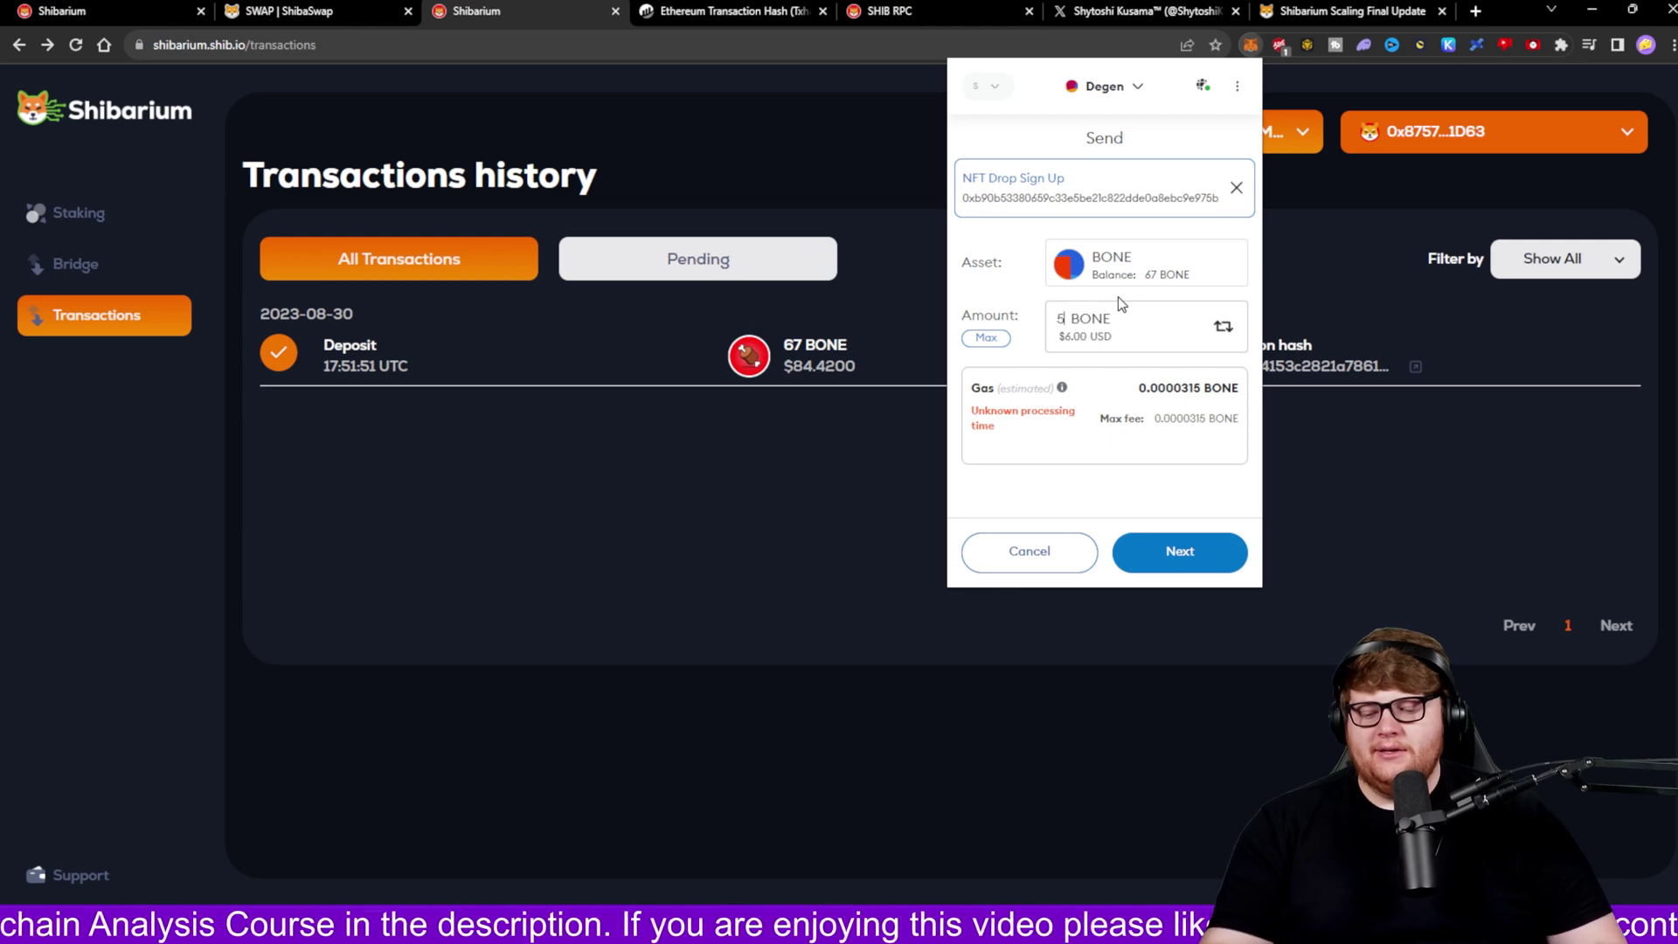
mouse_move(1062, 387)
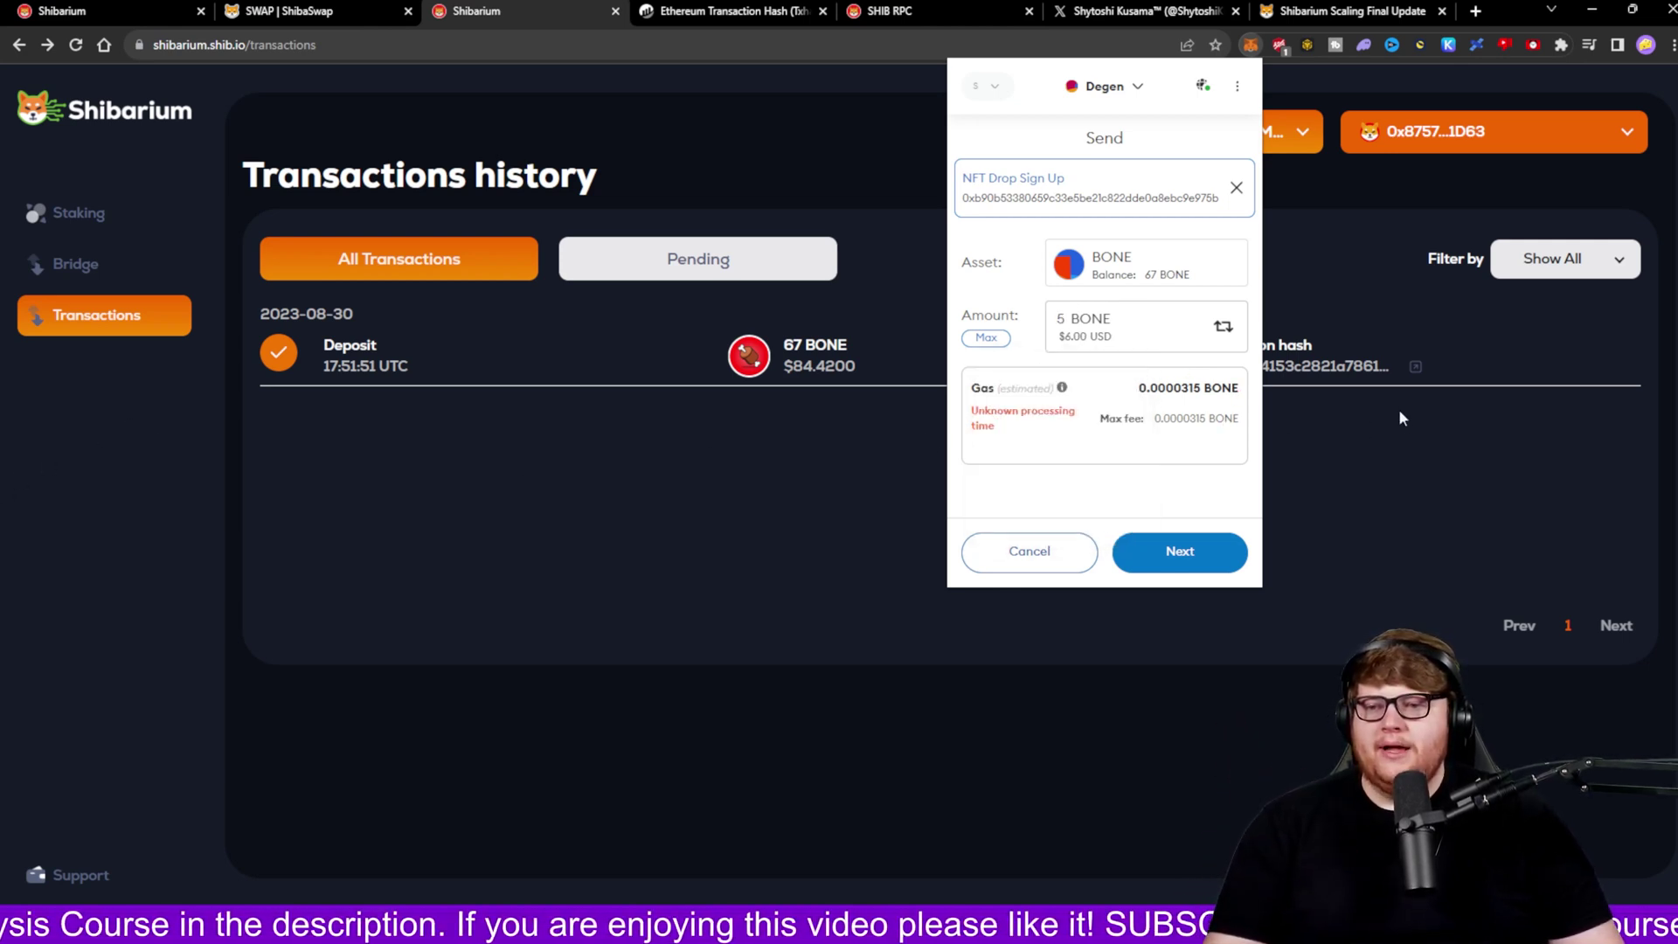
drag(1118, 408, 1246, 404)
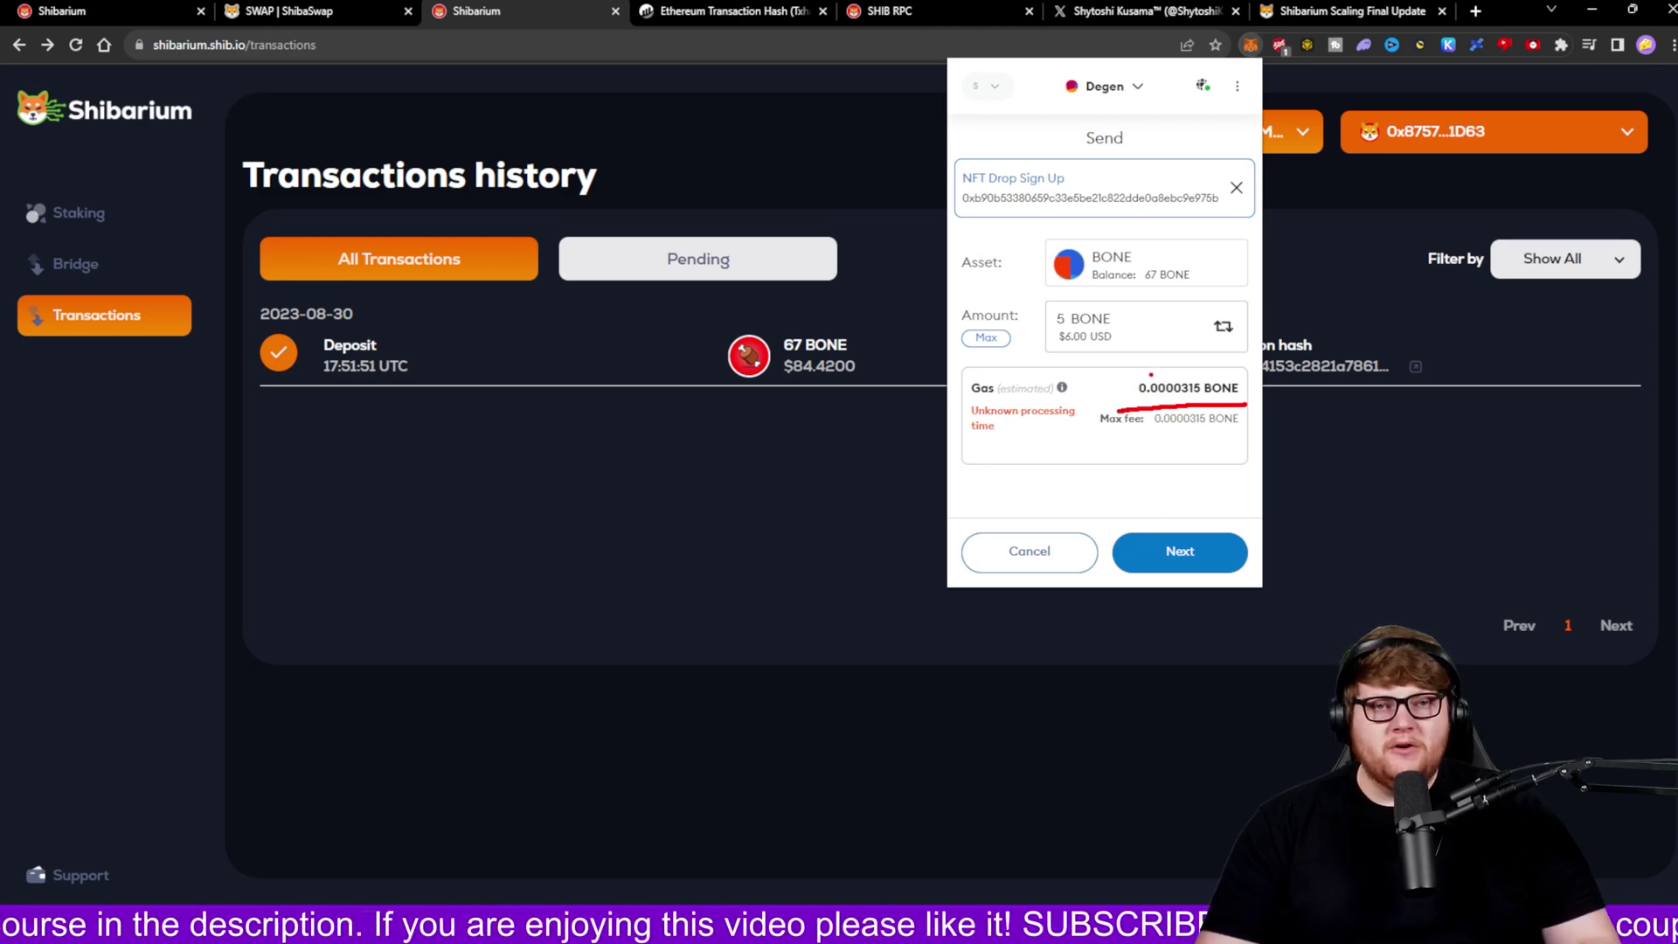
click(1017, 550)
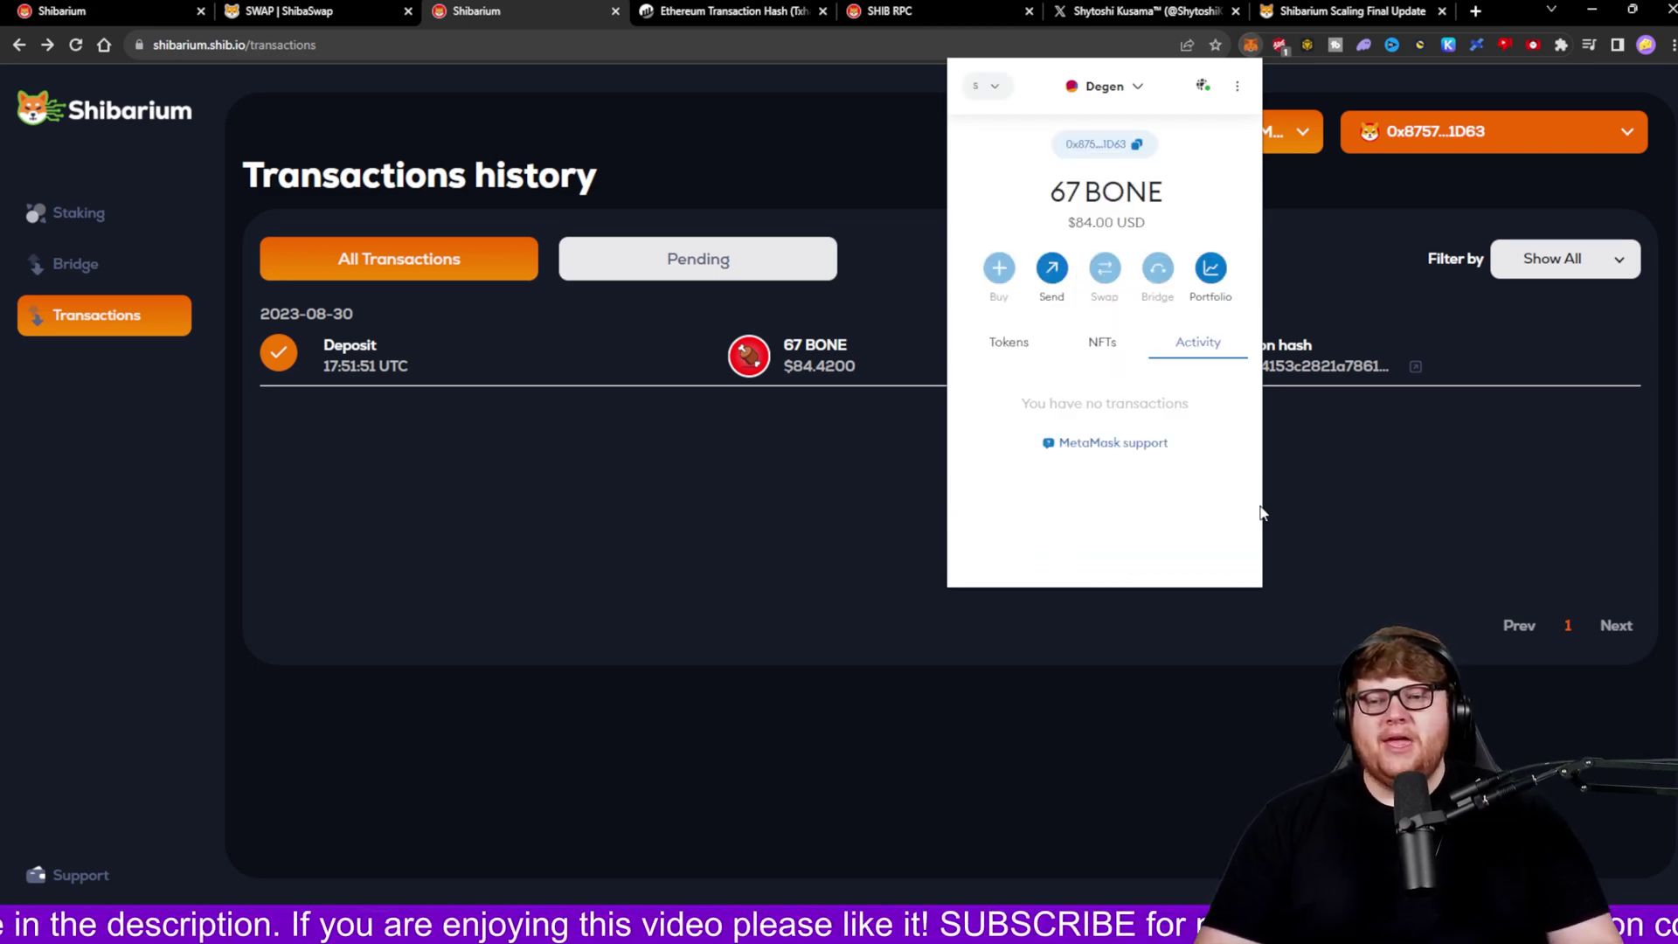
click(1363, 486)
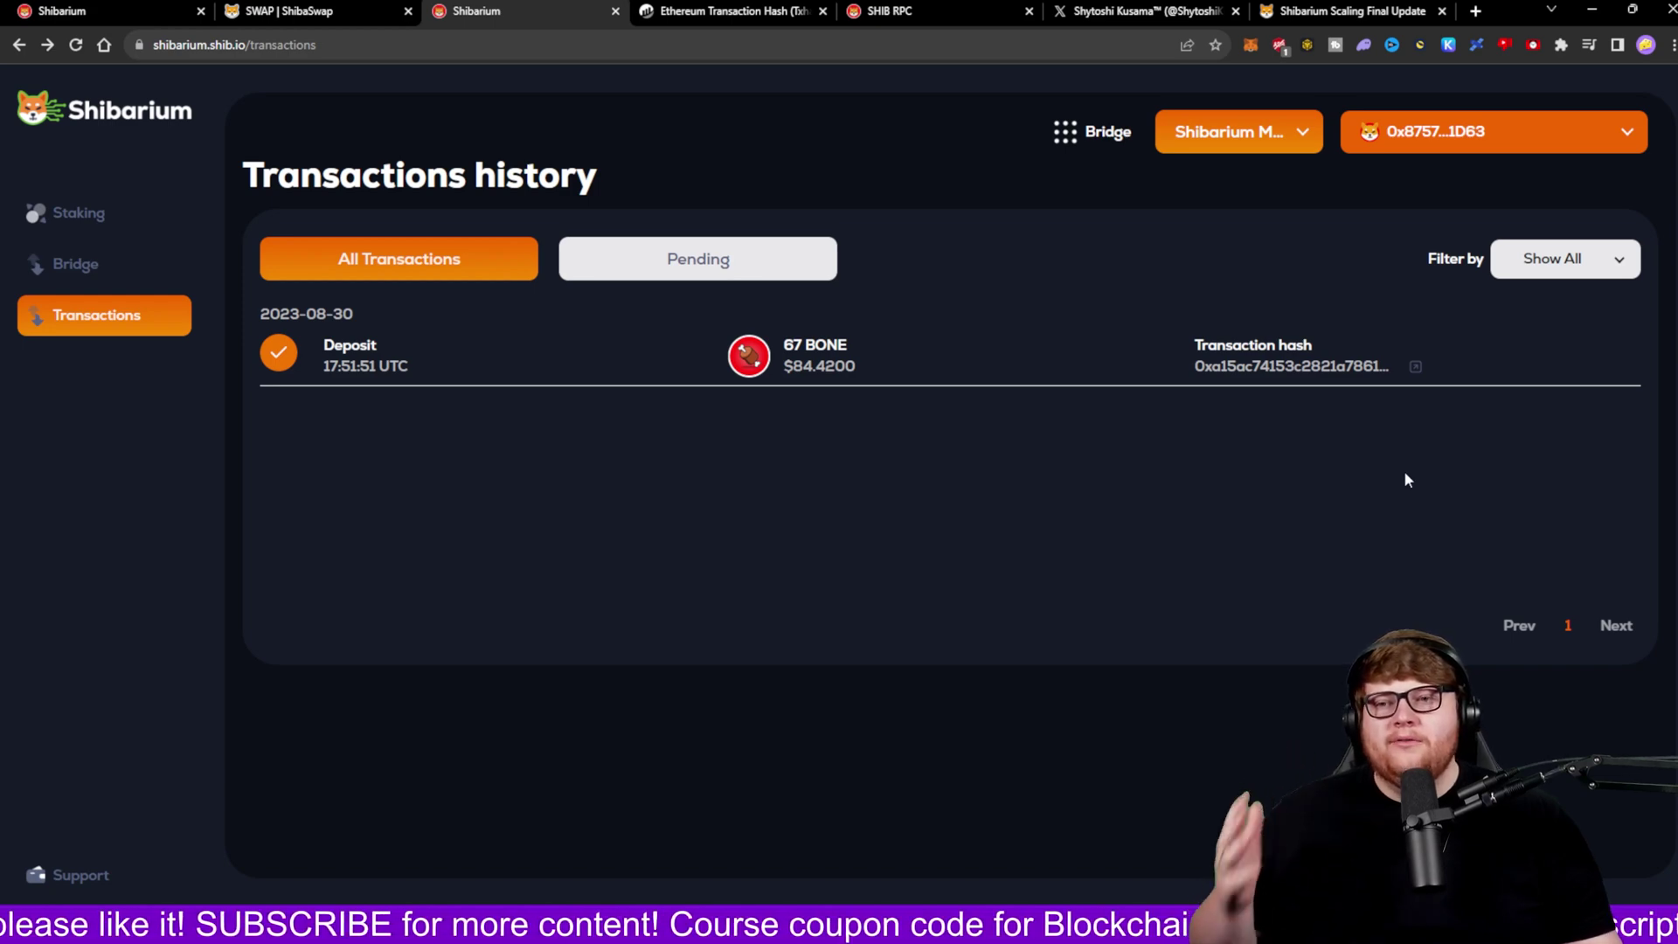
- Visit the Bridge page, then switch to the Staking section's validators list
click(1105, 133)
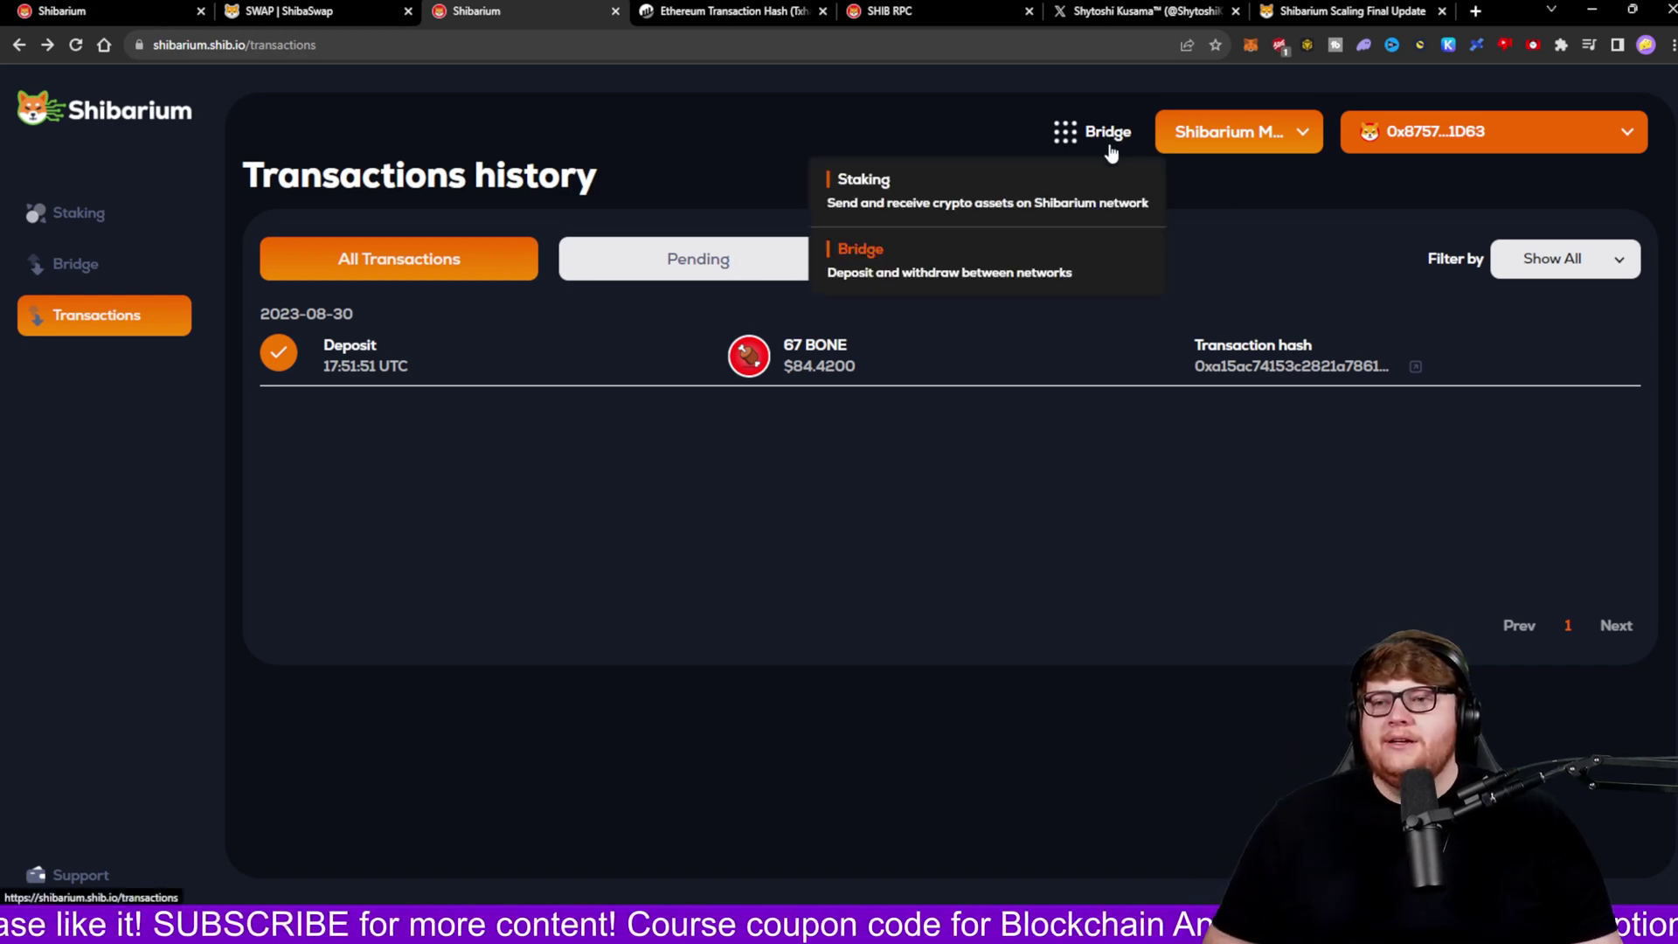
click(1011, 256)
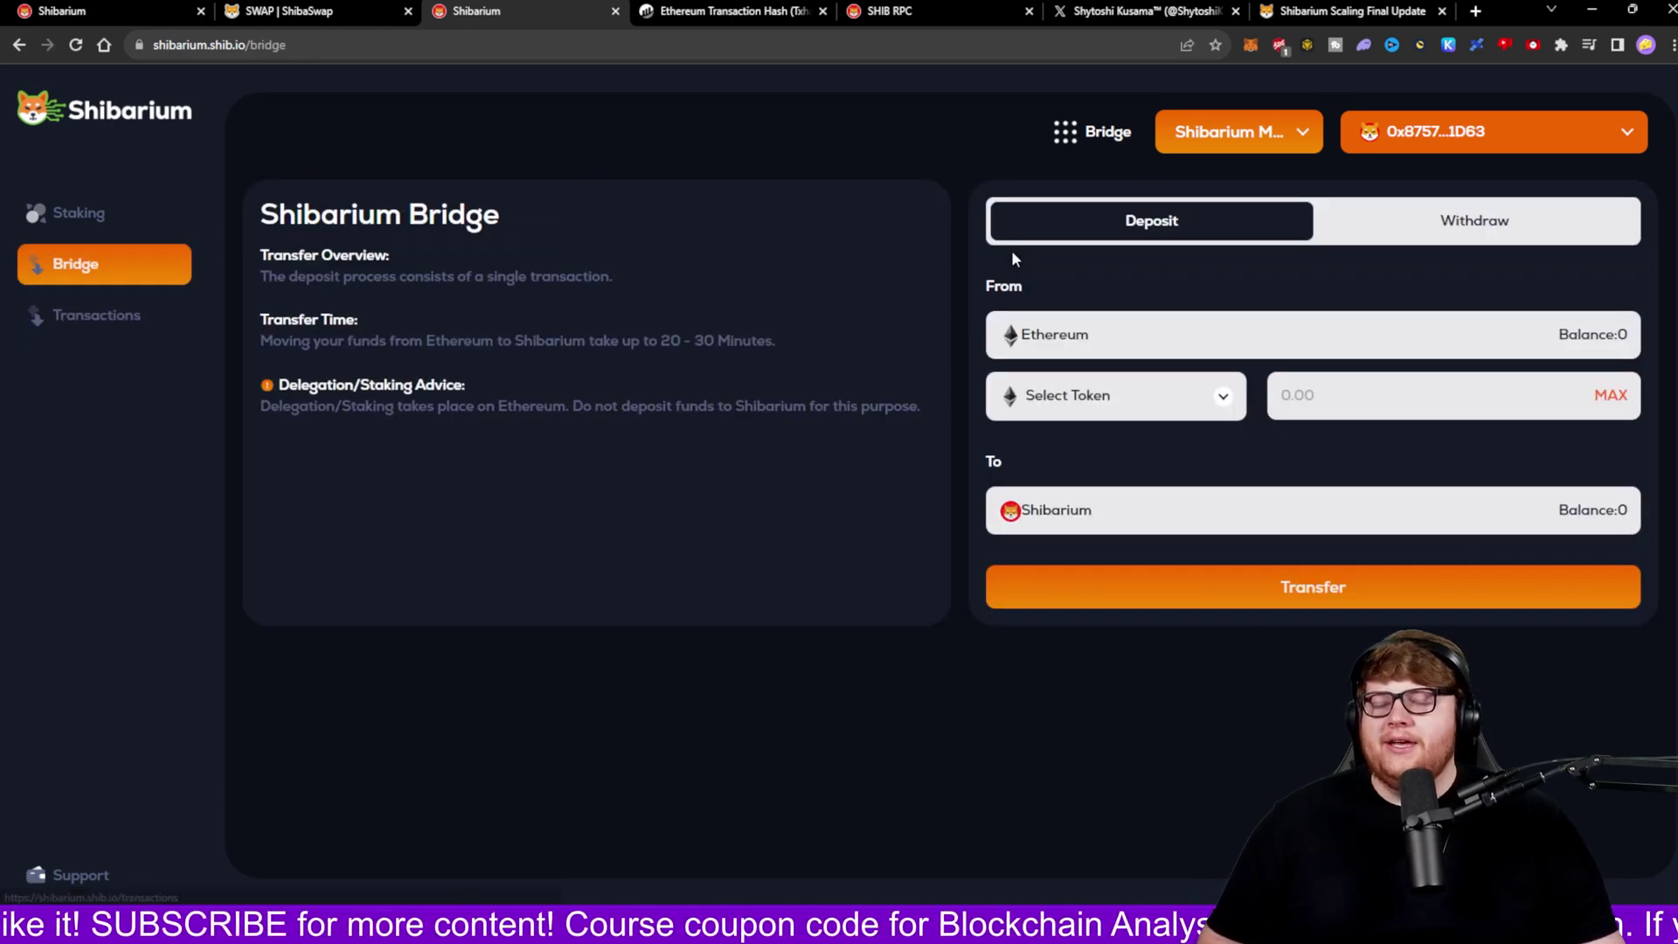
click(1094, 137)
click(1010, 180)
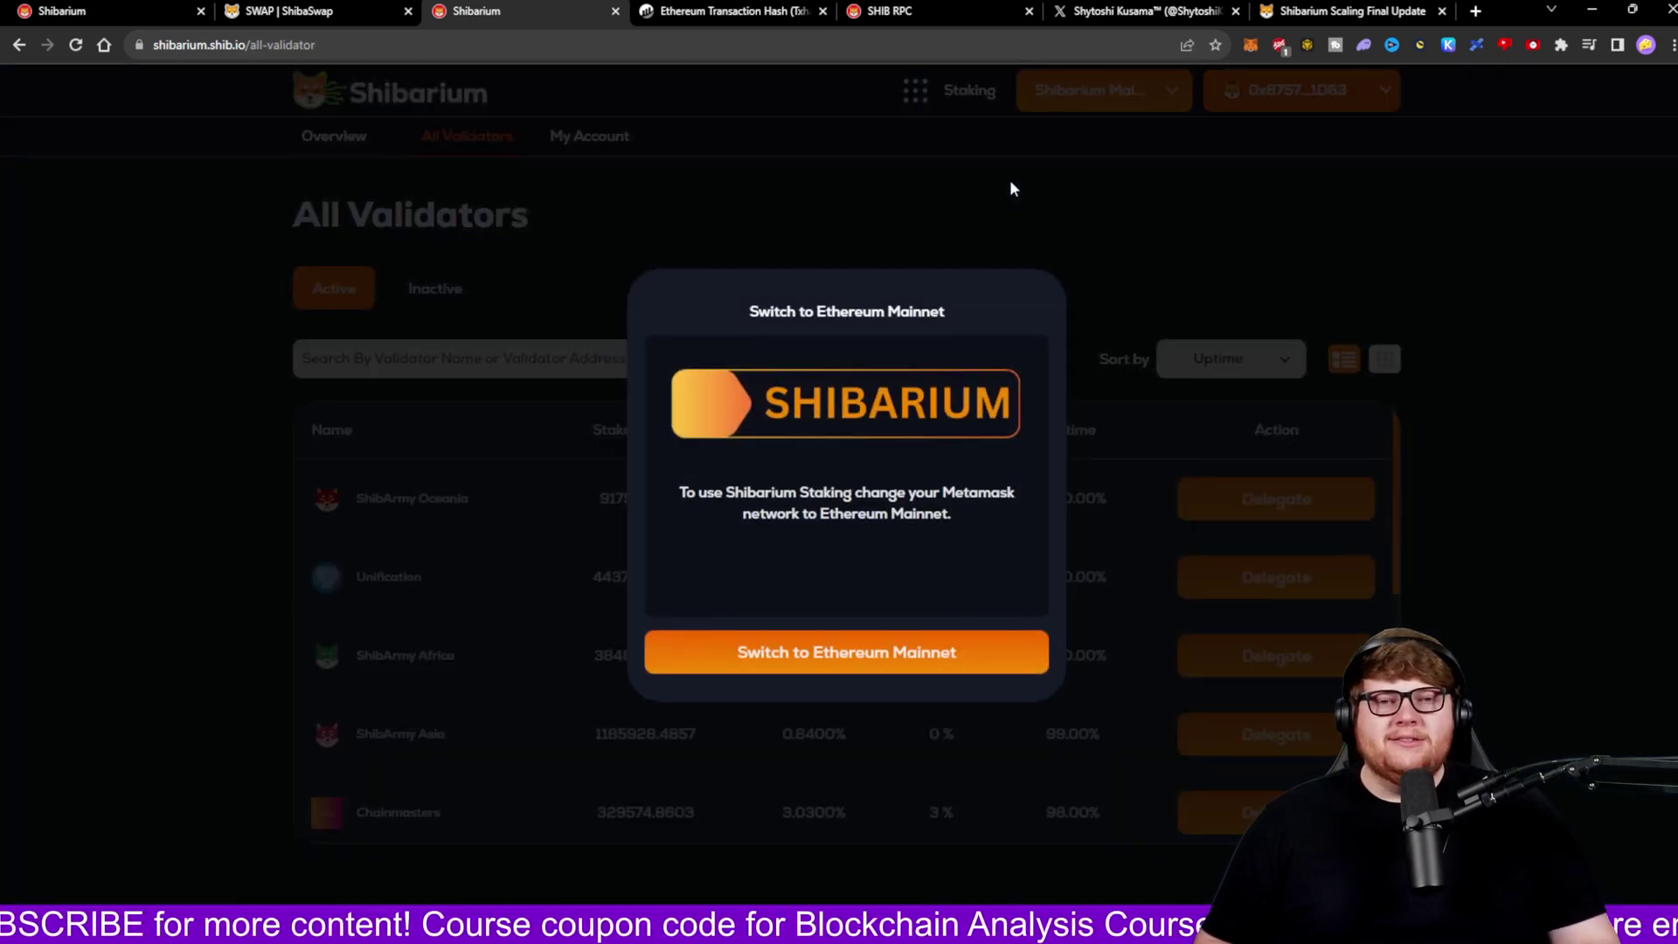